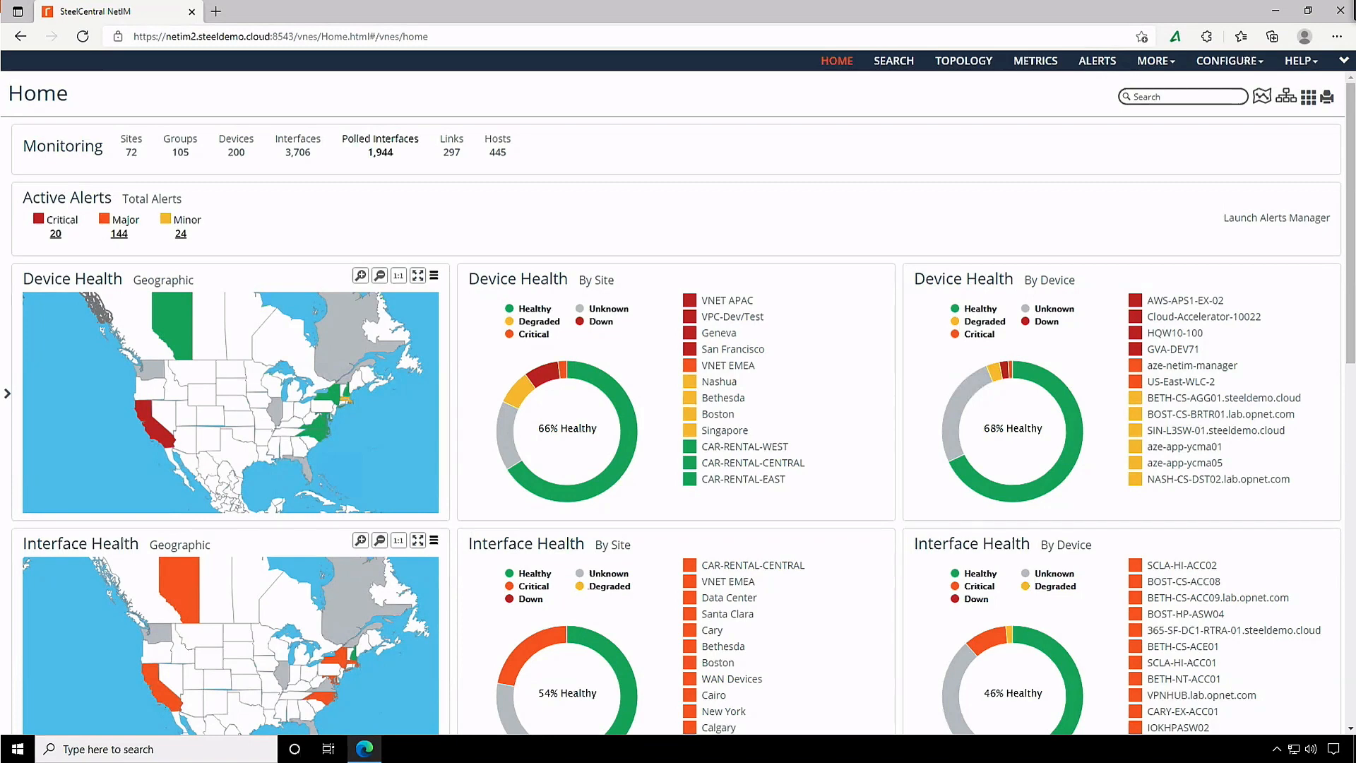
Look through the health status of the groups in the navigation tree, and collapse the tree.
click(6, 392)
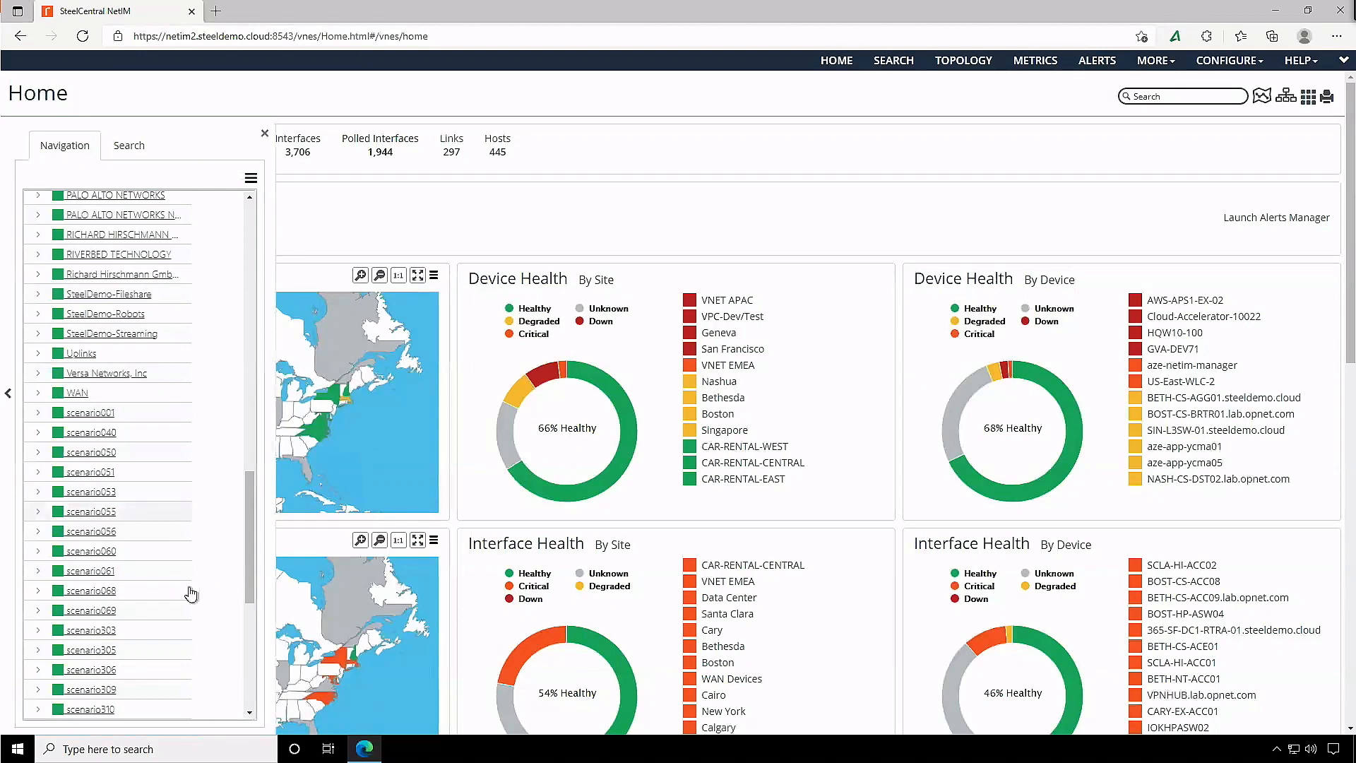
drag(252, 544, 252, 310)
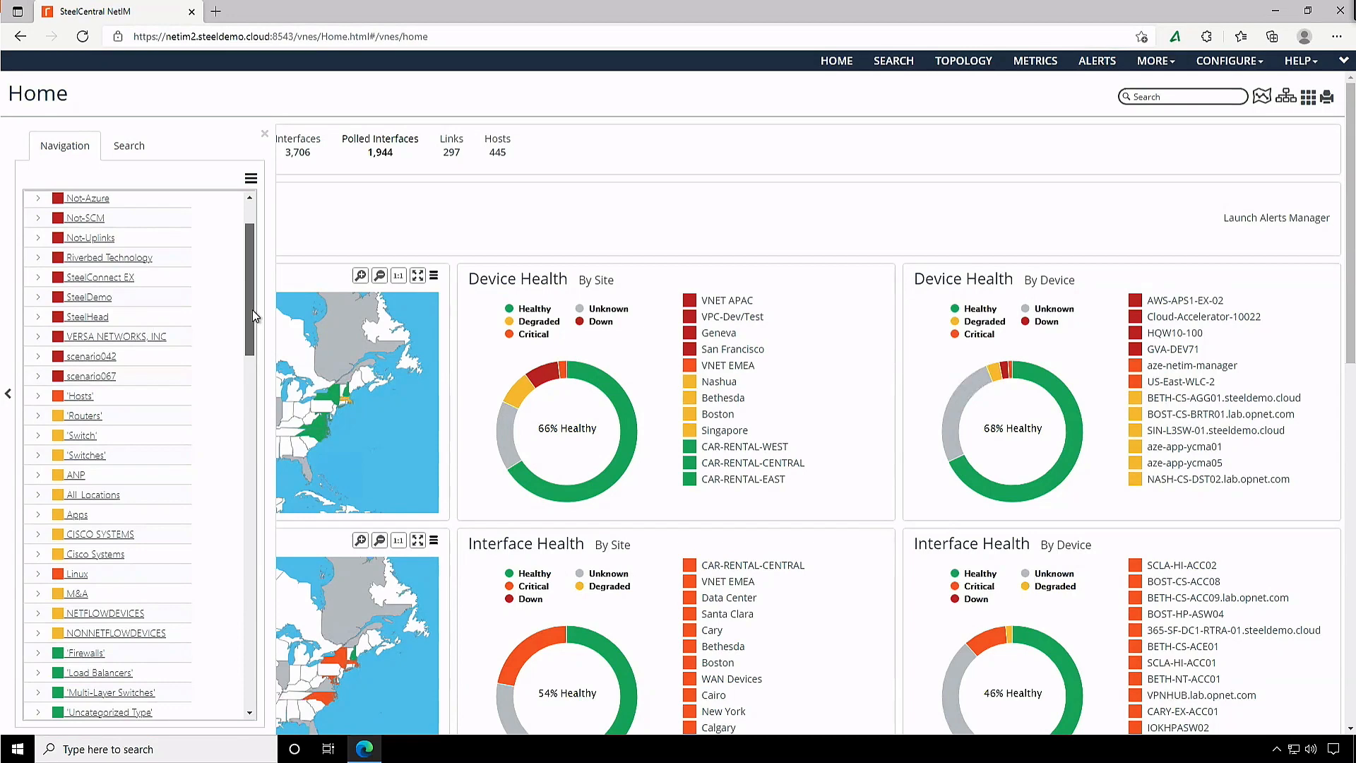
click(8, 394)
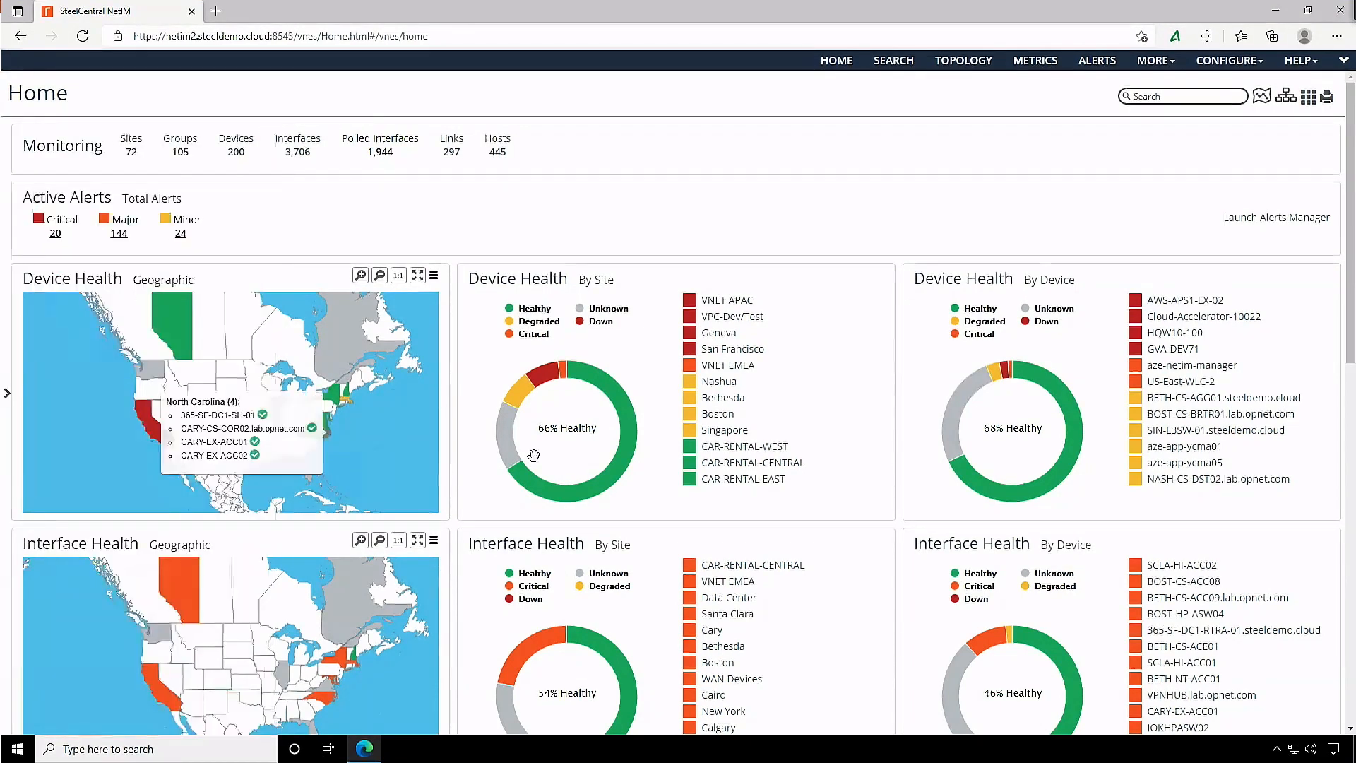
Review the CAR-RENTAL-EAST and CAR-RENTAL-WEST site summaries from the device health by site list, returning to the home dashboard.
click(725, 491)
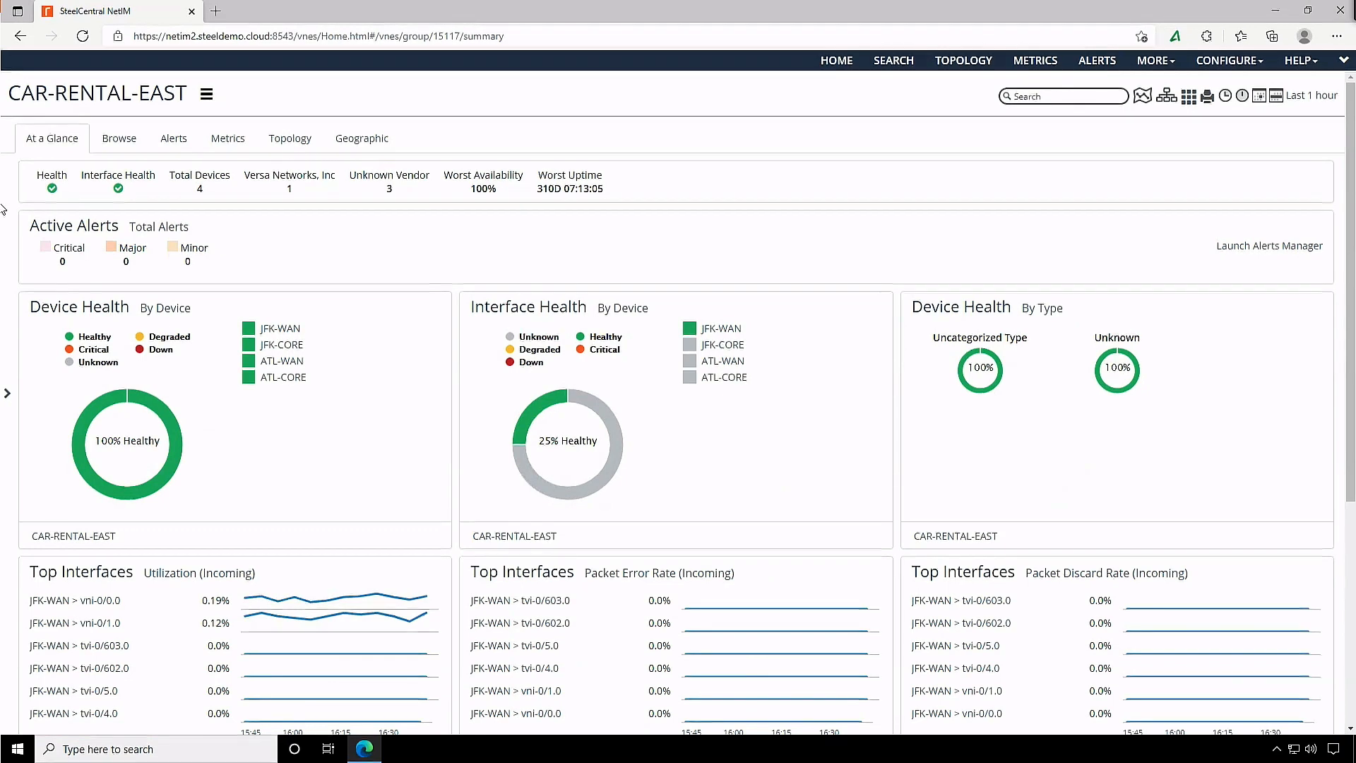
click(21, 40)
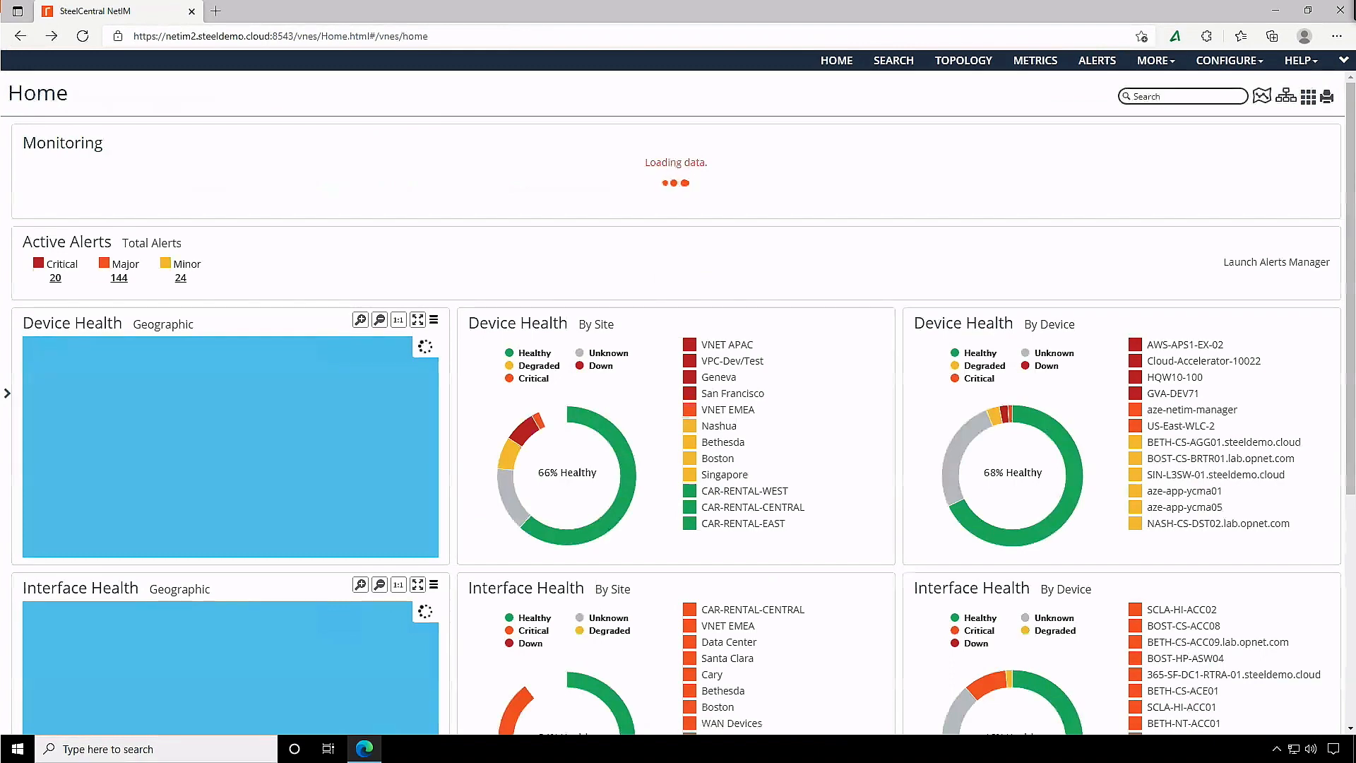
click(757, 452)
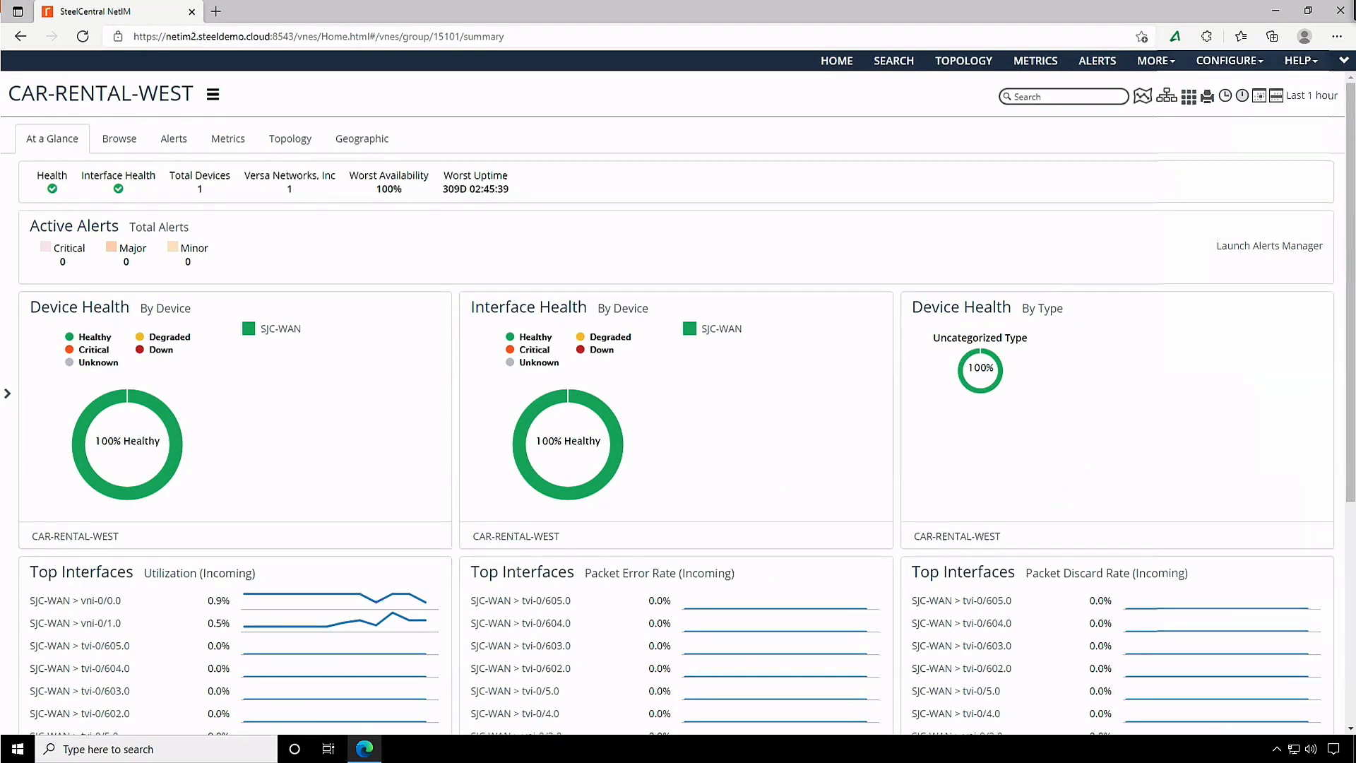
click(20, 41)
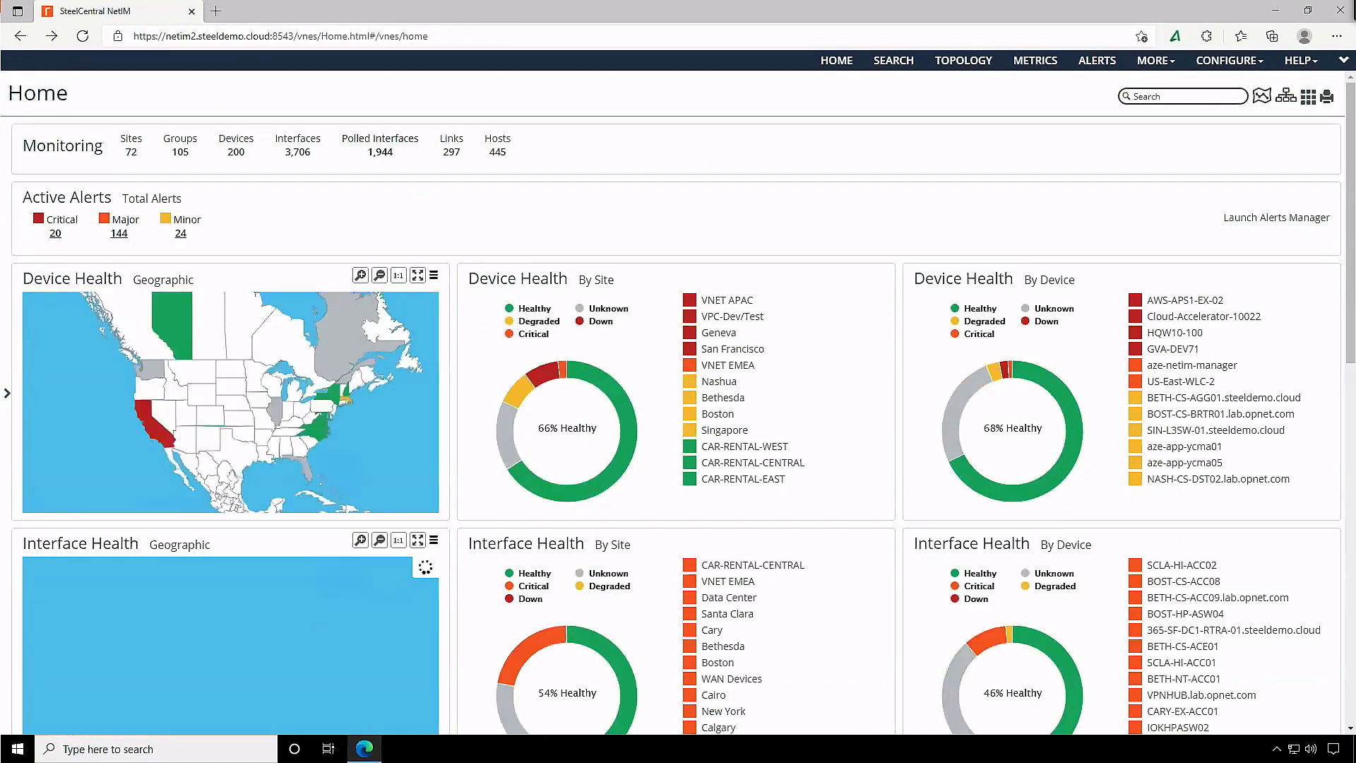
View the metrics overview, and show the current active alerts by time first seen at hourly intervals.
click(1035, 61)
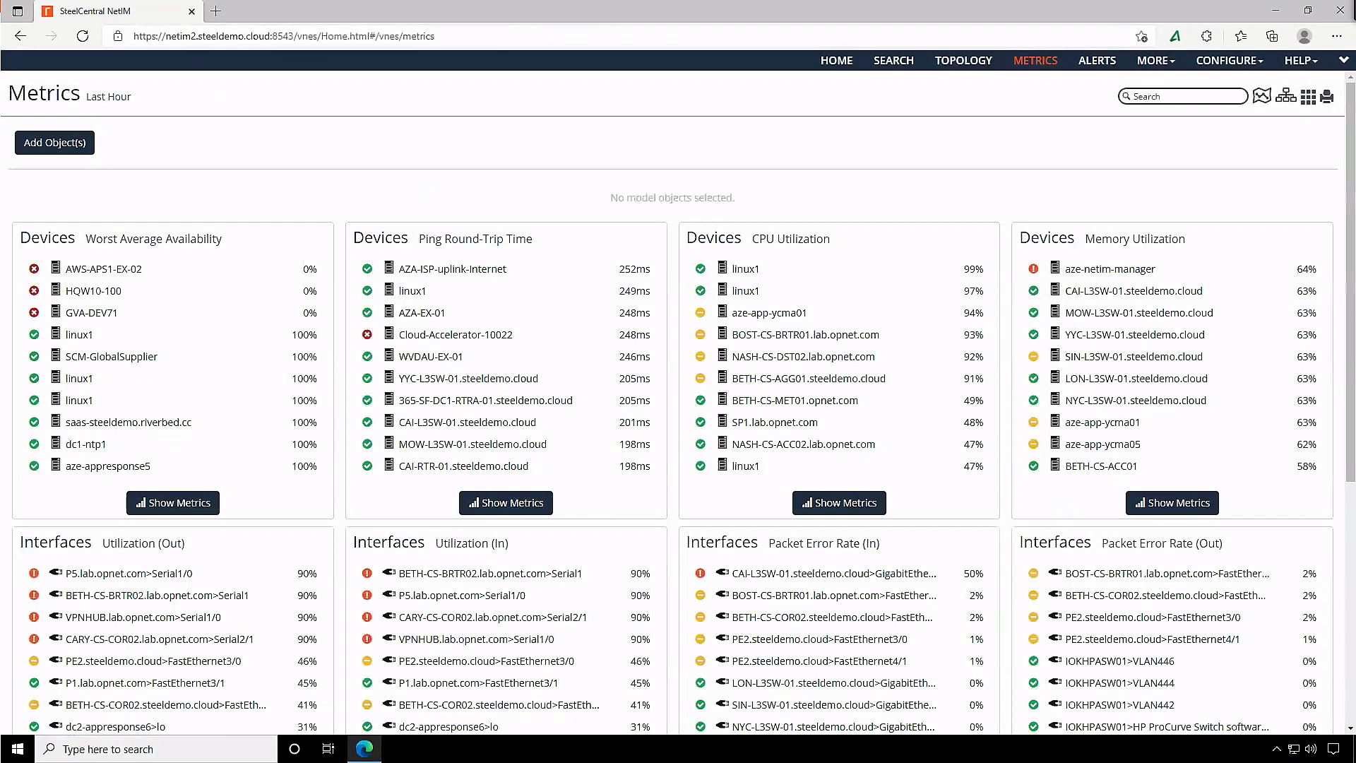
click(1084, 64)
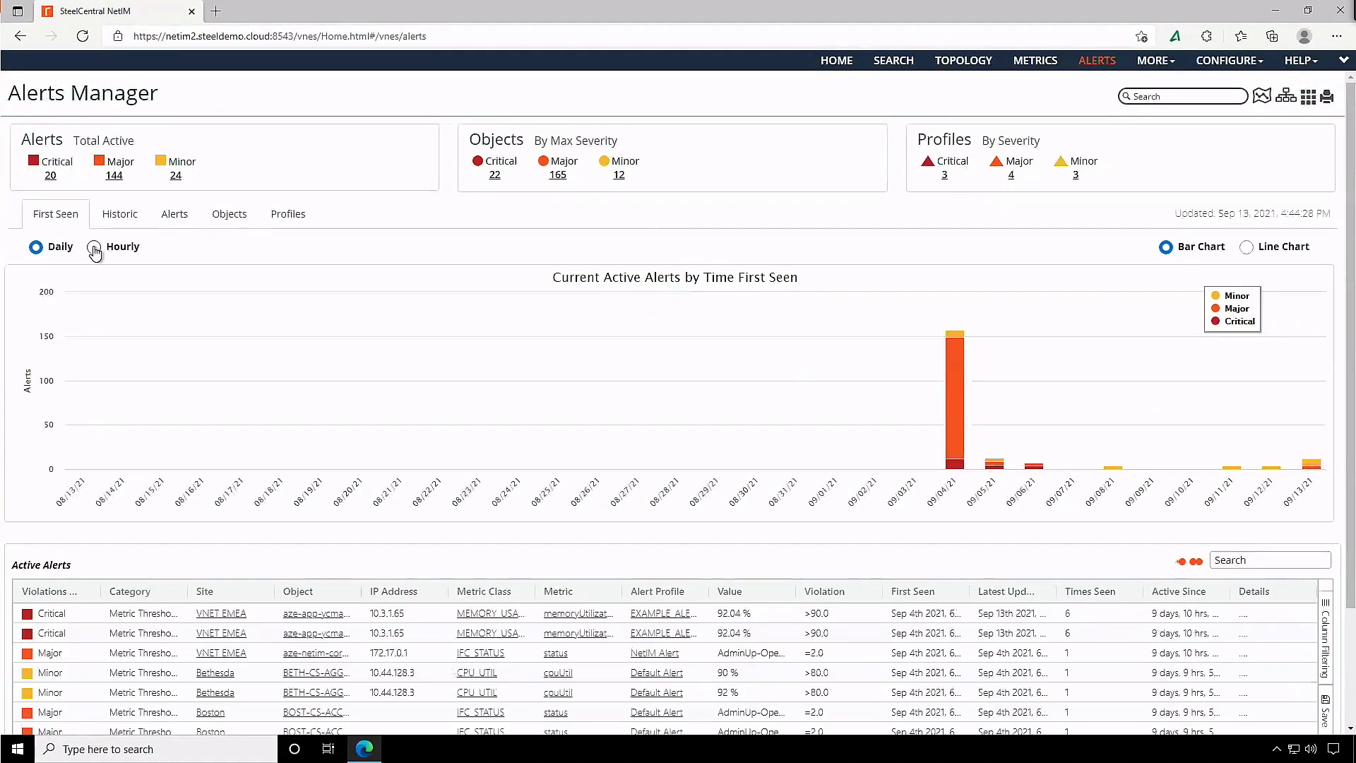
click(94, 249)
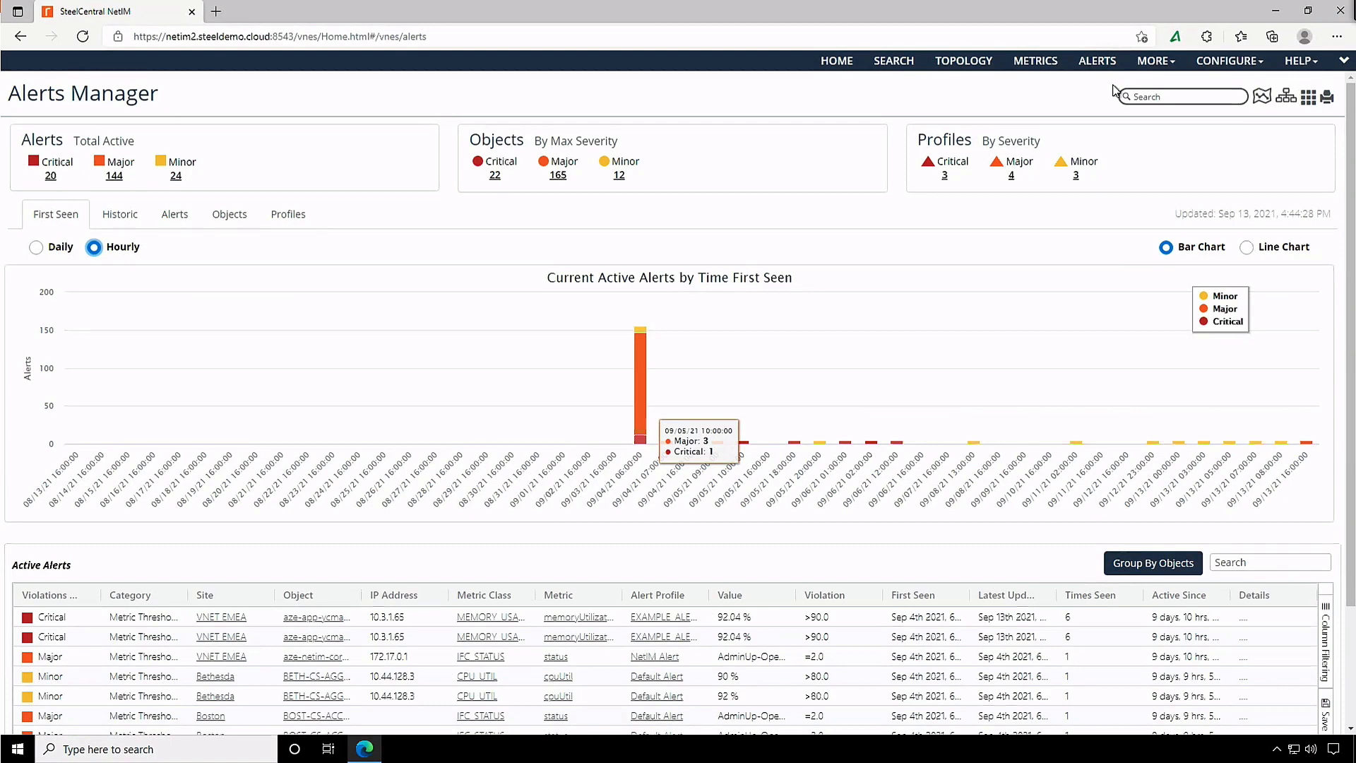
Open the Synthetic Test Sources administration page from all settings and look over the listed sources.
click(1156, 60)
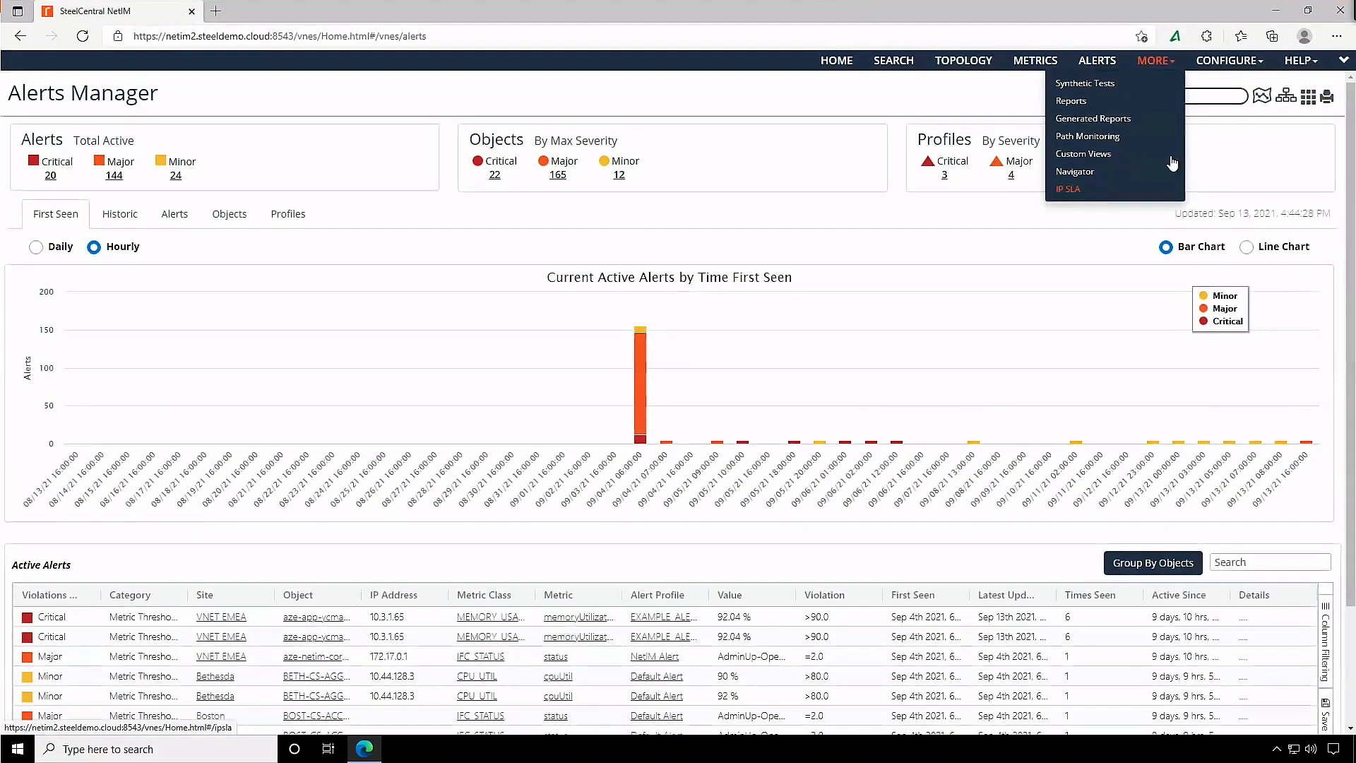
click(1229, 61)
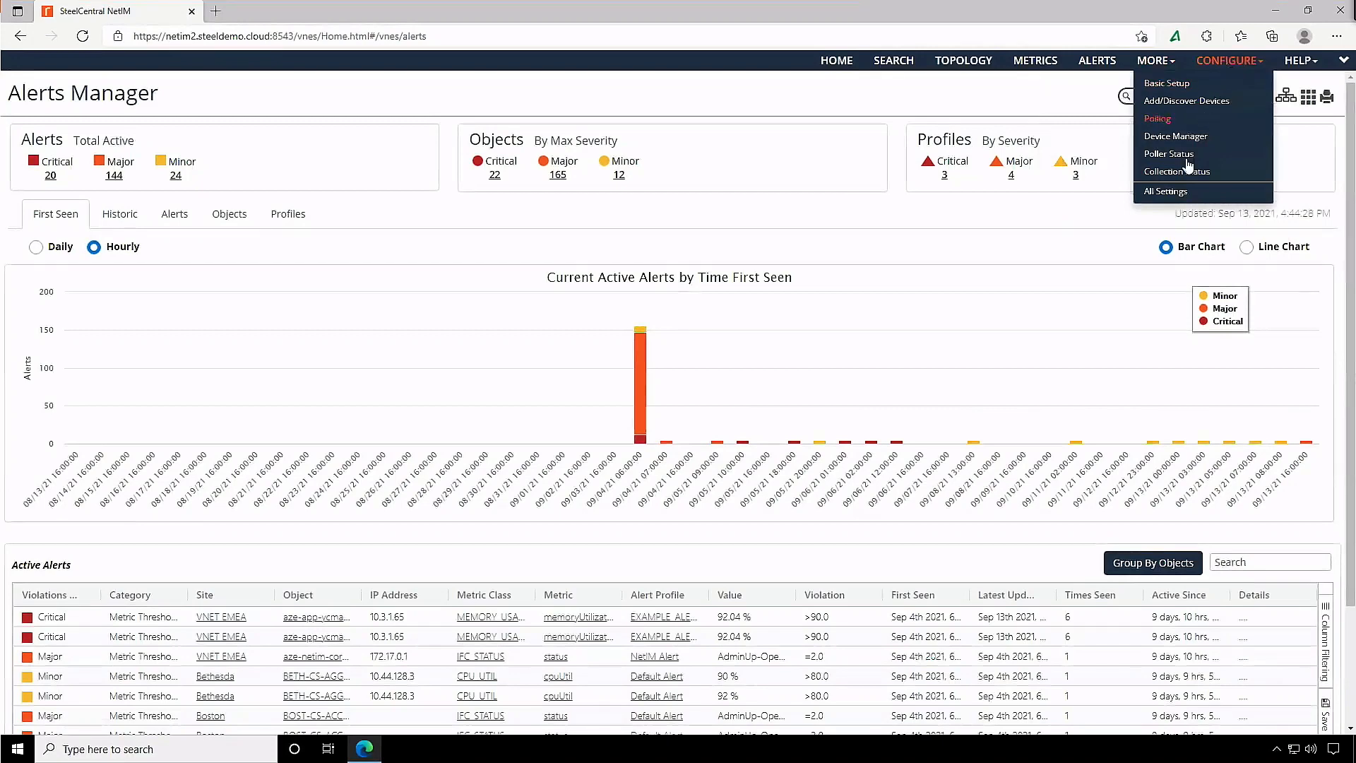
click(1171, 190)
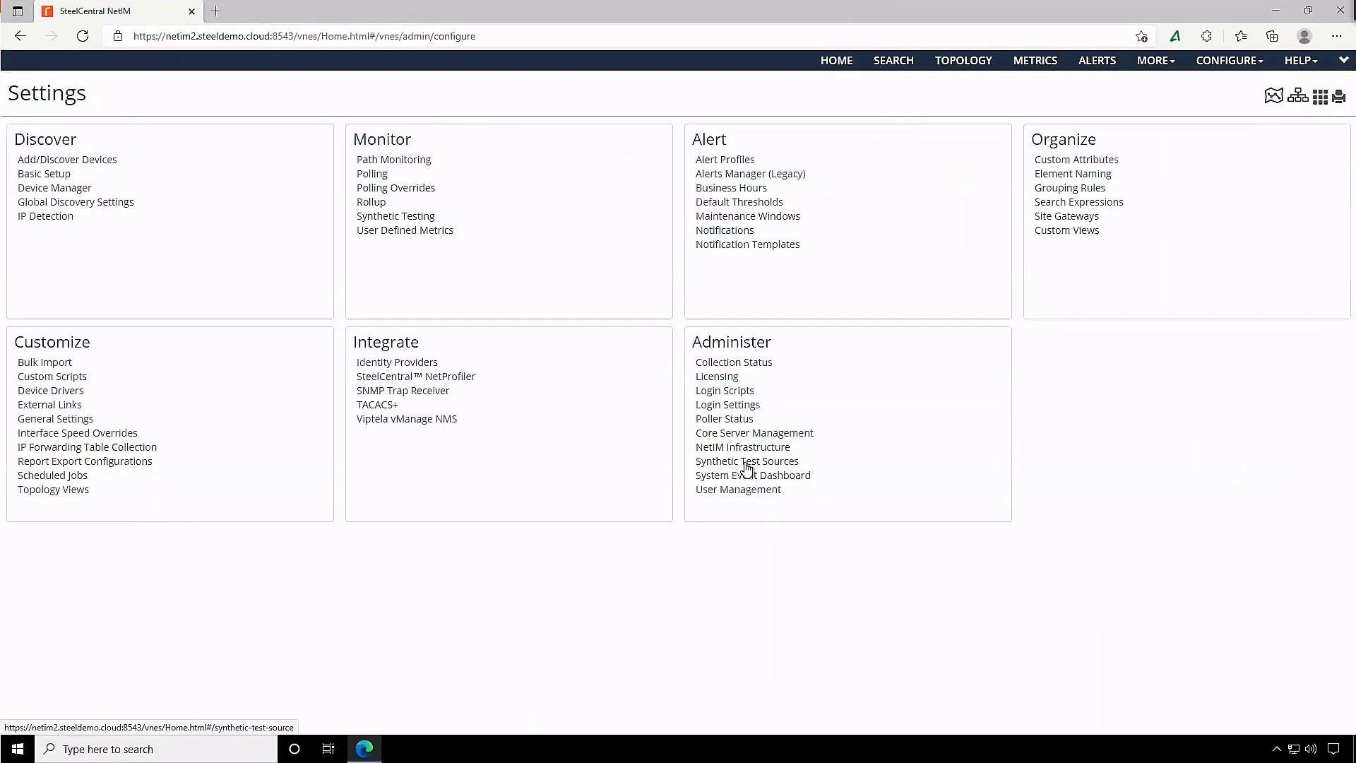
click(747, 464)
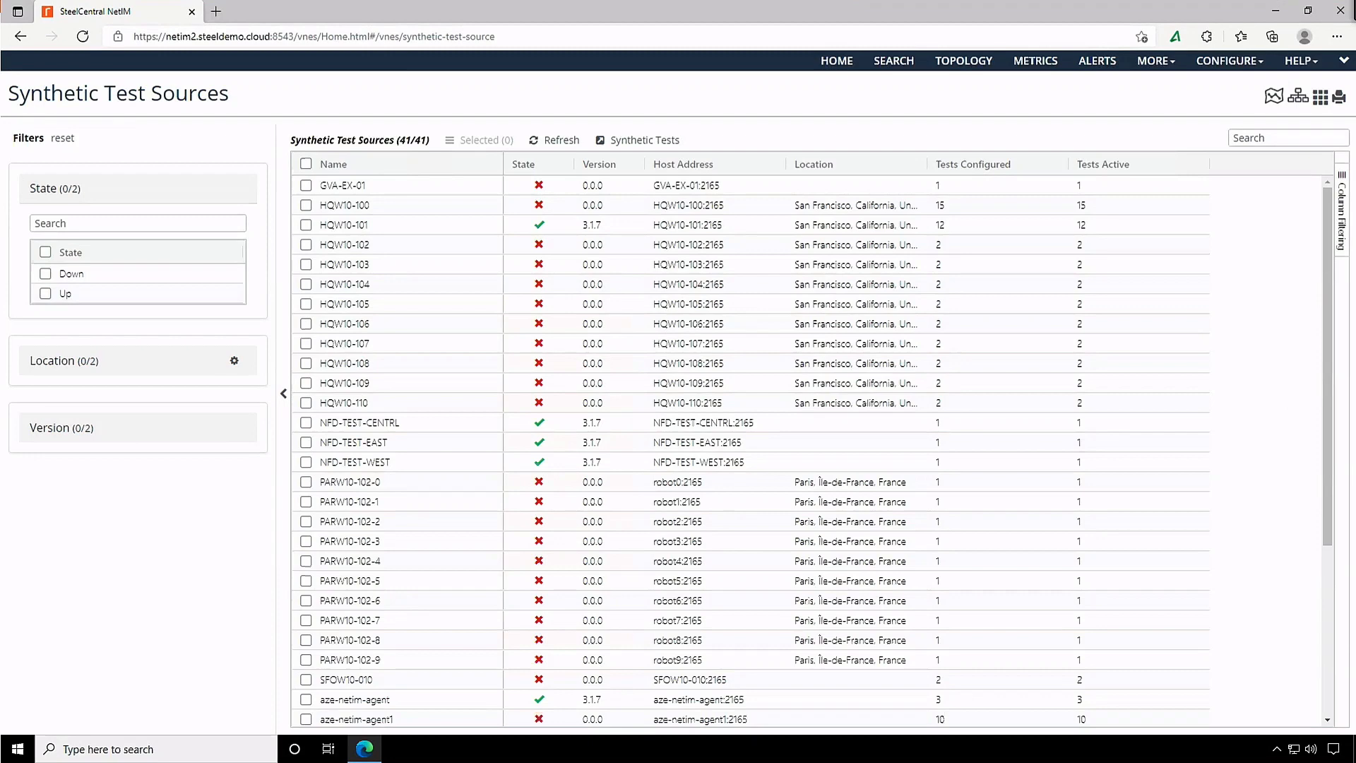
mouse_move(1330, 420)
mouse_down()
mouse_move(1331, 609)
mouse_move(1332, 403)
mouse_up()
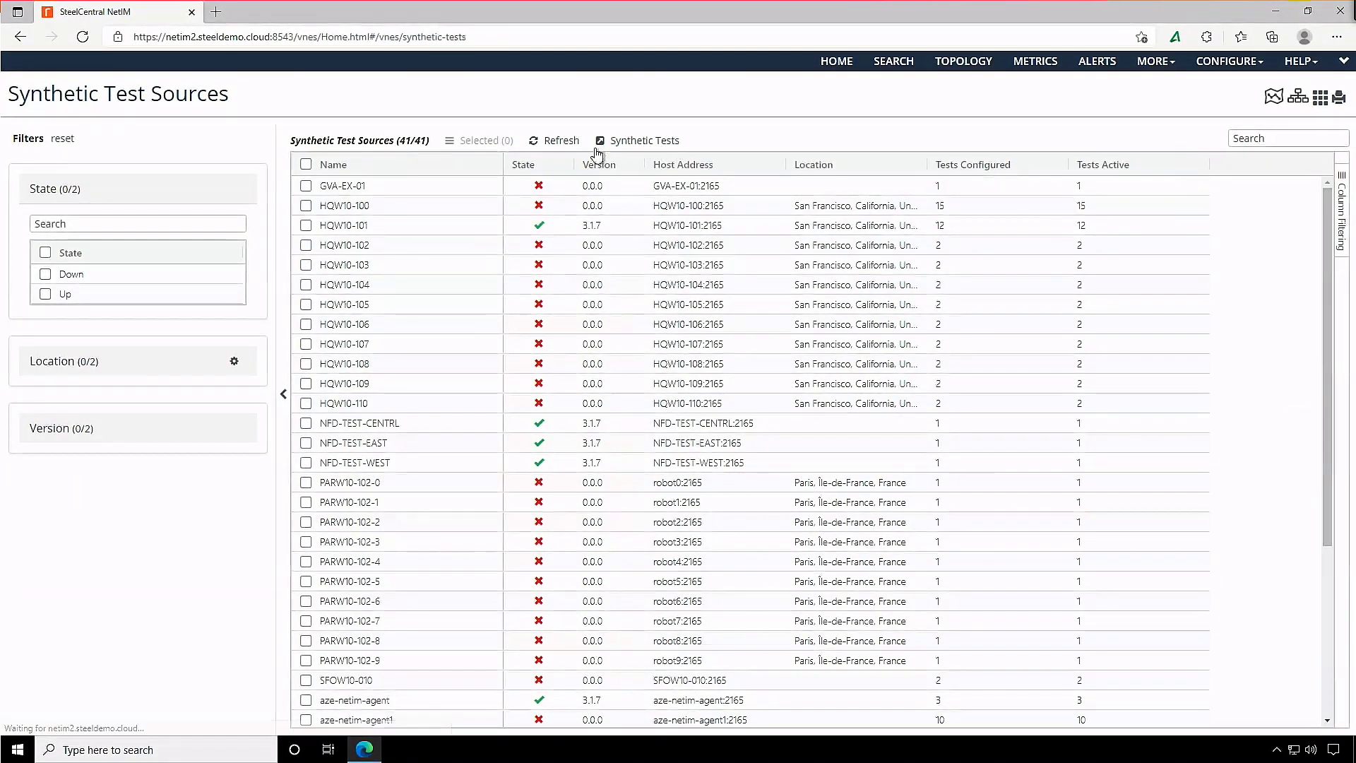
Switch from the test sources to the Synthetic Tests list and look through the configured tests.
click(656, 141)
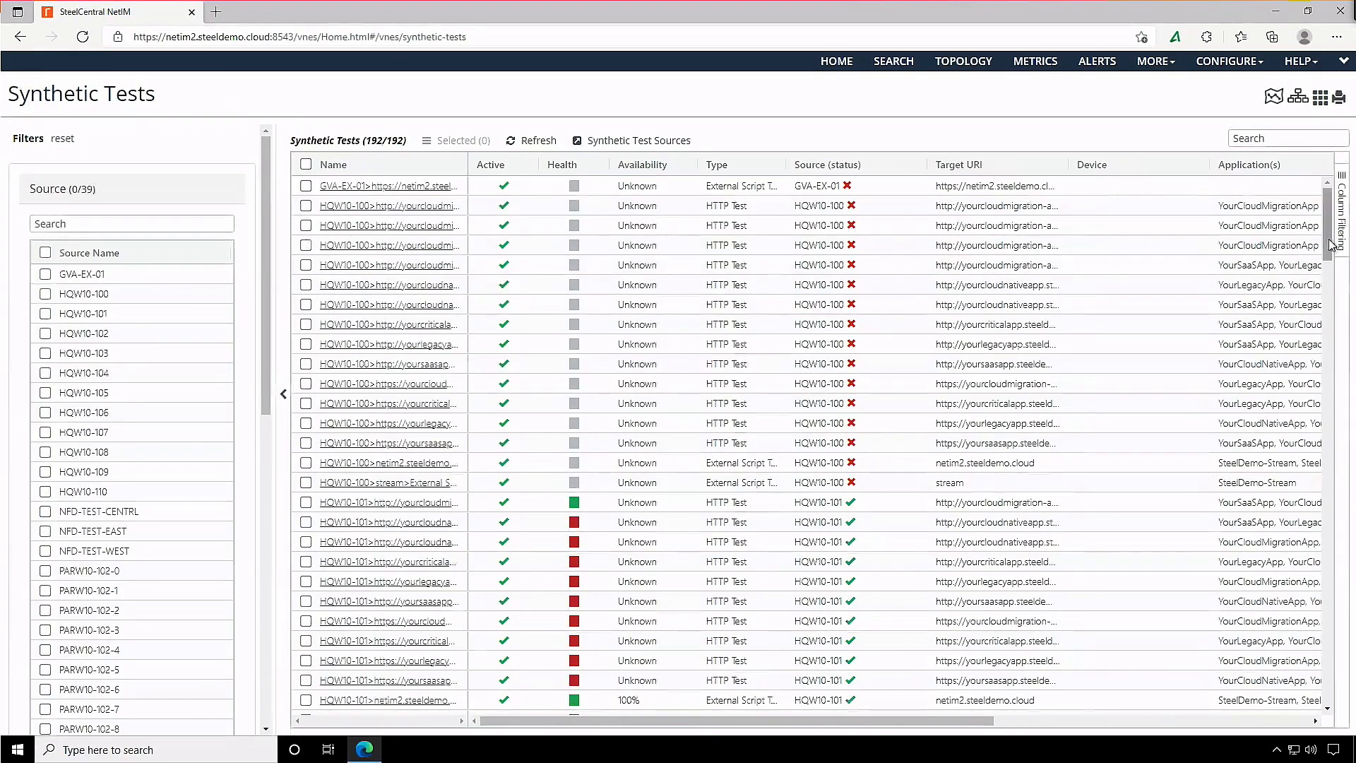
mouse_move(1335, 253)
mouse_down()
mouse_move(1328, 298)
mouse_move(1338, 227)
mouse_up()
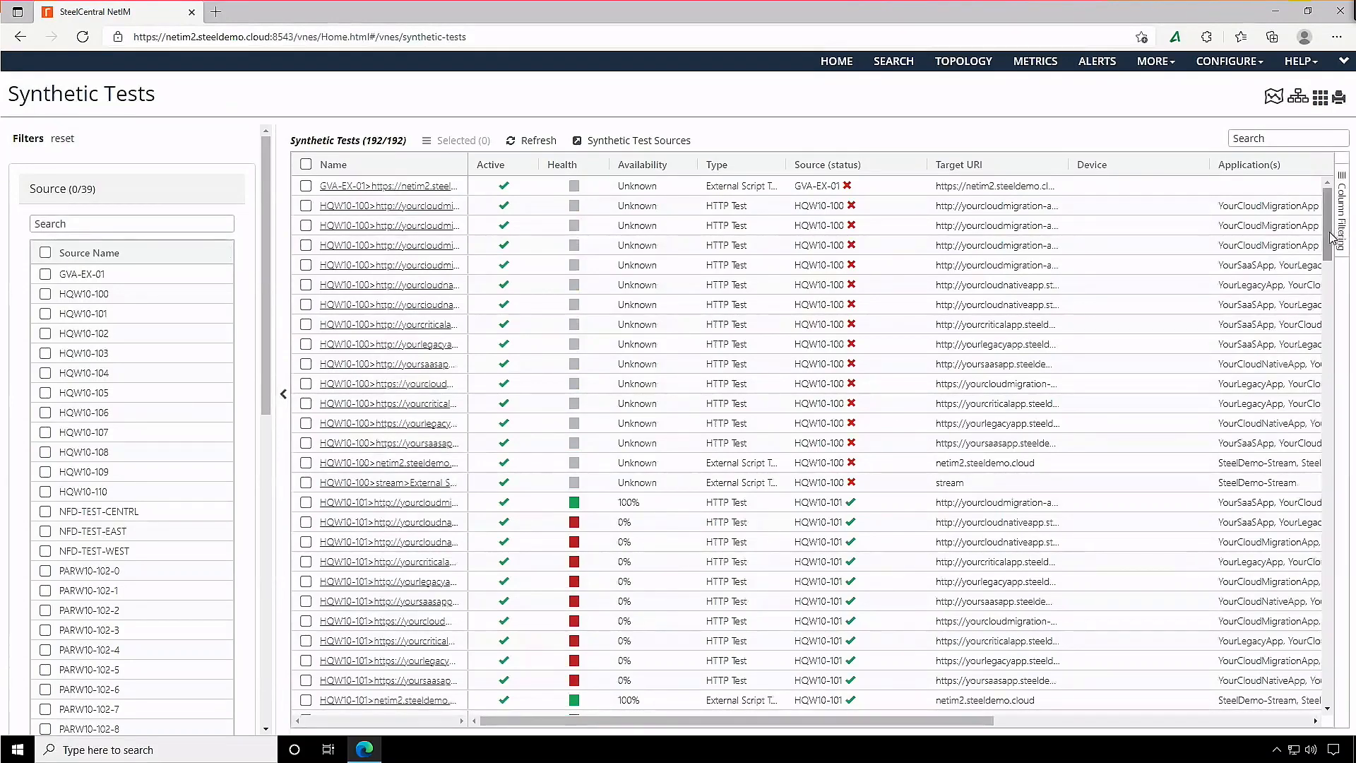
drag(1334, 239, 1308, 376)
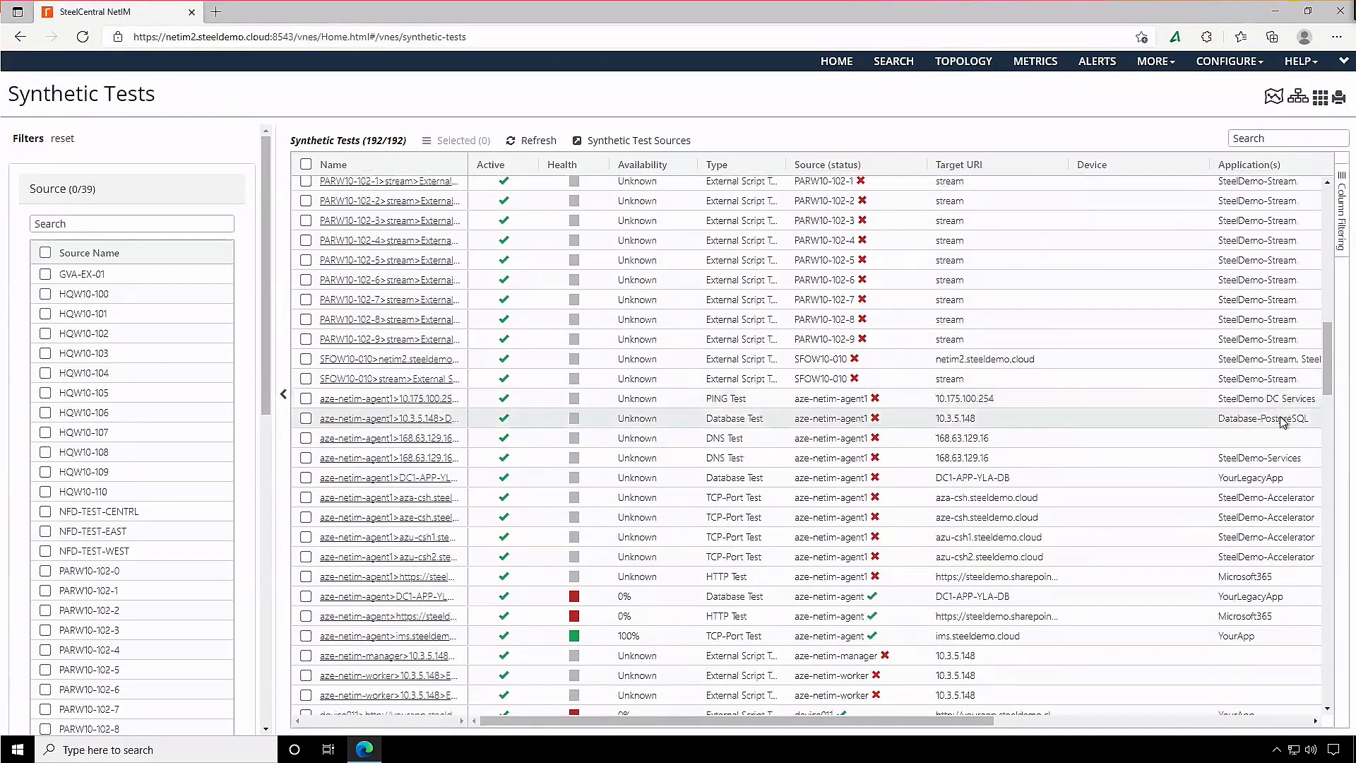
Filter the synthetic tests to the sources NFD-TEST-EAST, NFD-TEST-WEST and NFD-TEST-CENTRL using the search term NFD, and open the NFD-TEST-CENTRL test.
click(147, 224)
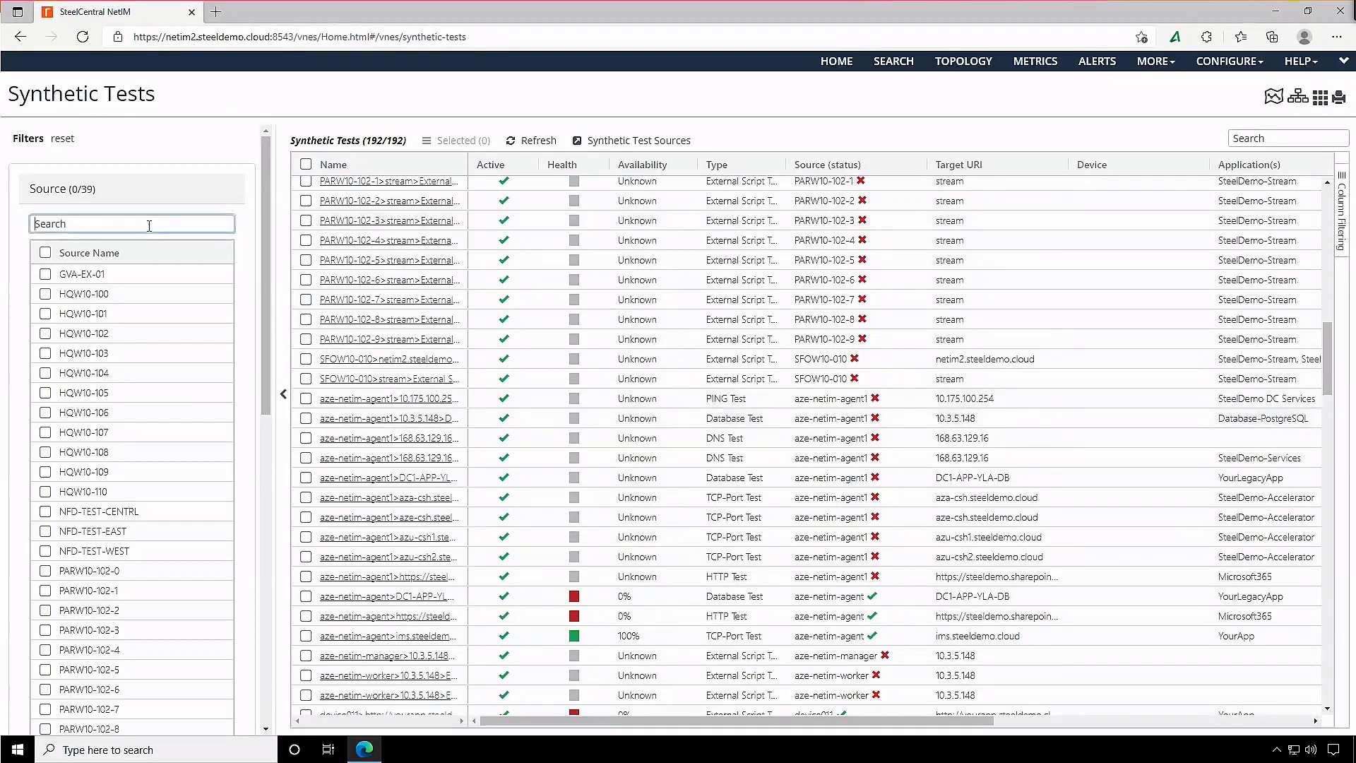
text(NFD)
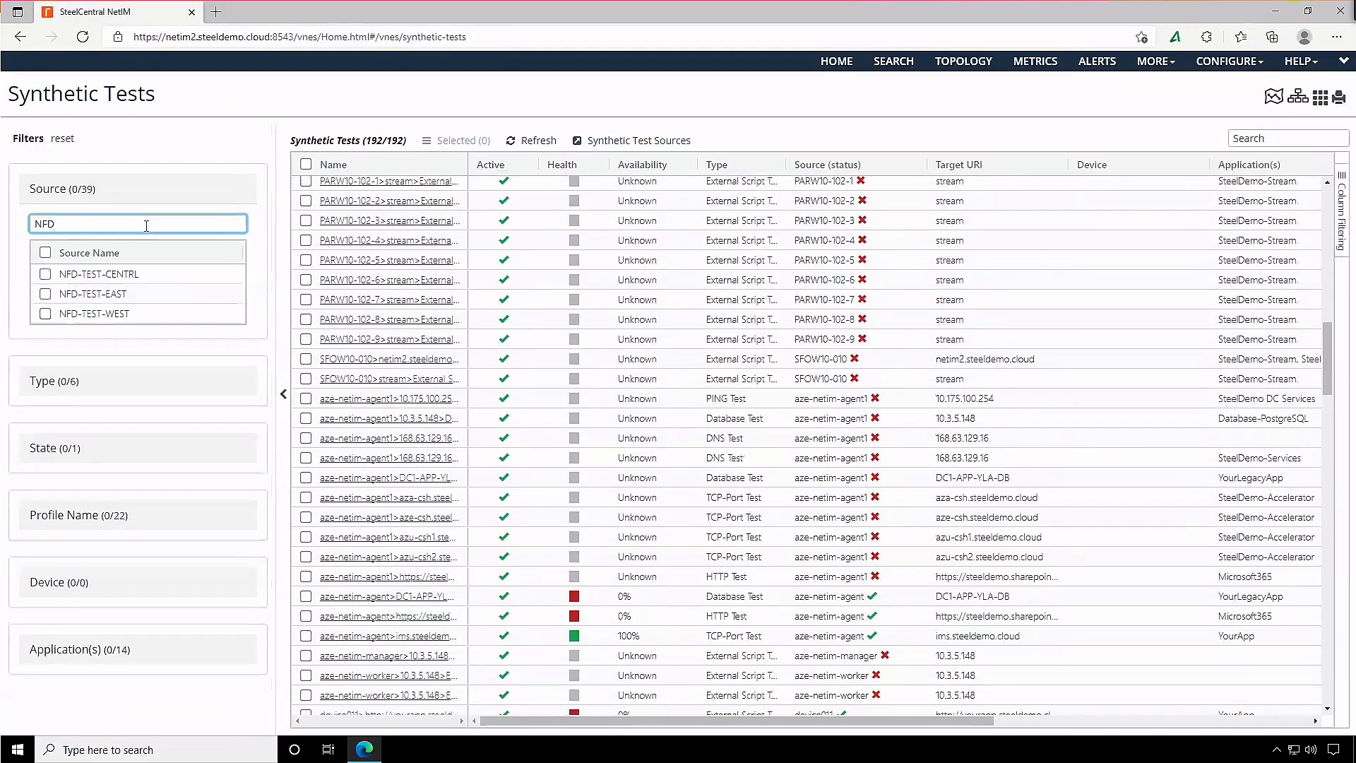
click(47, 293)
click(45, 314)
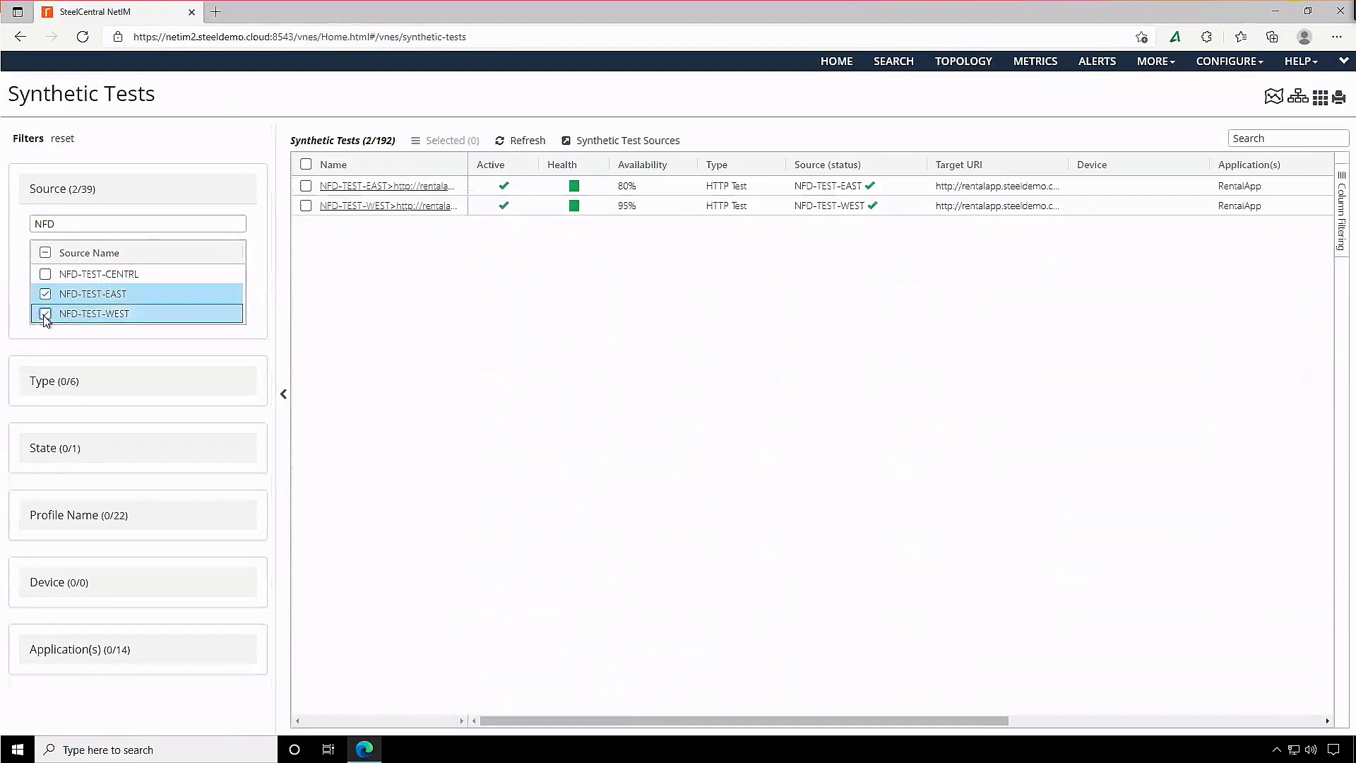
click(45, 274)
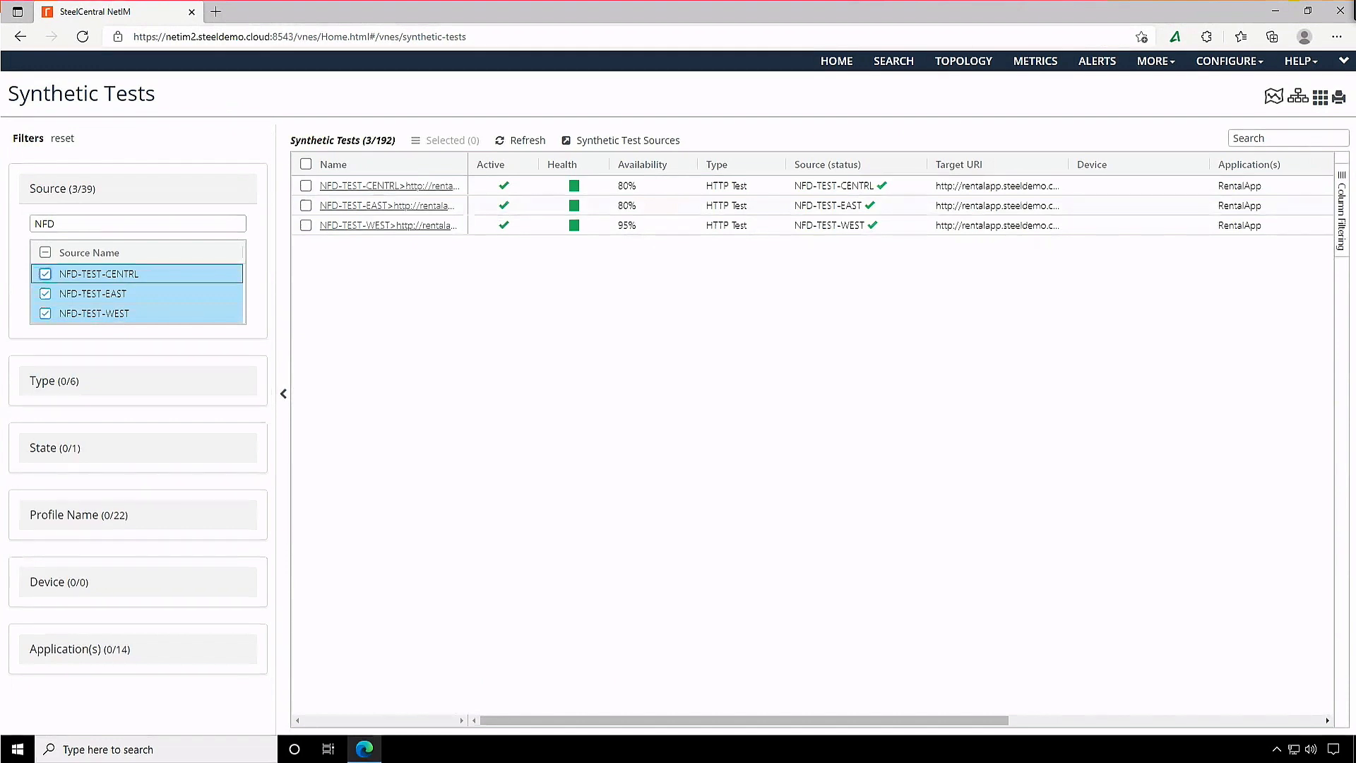
click(367, 186)
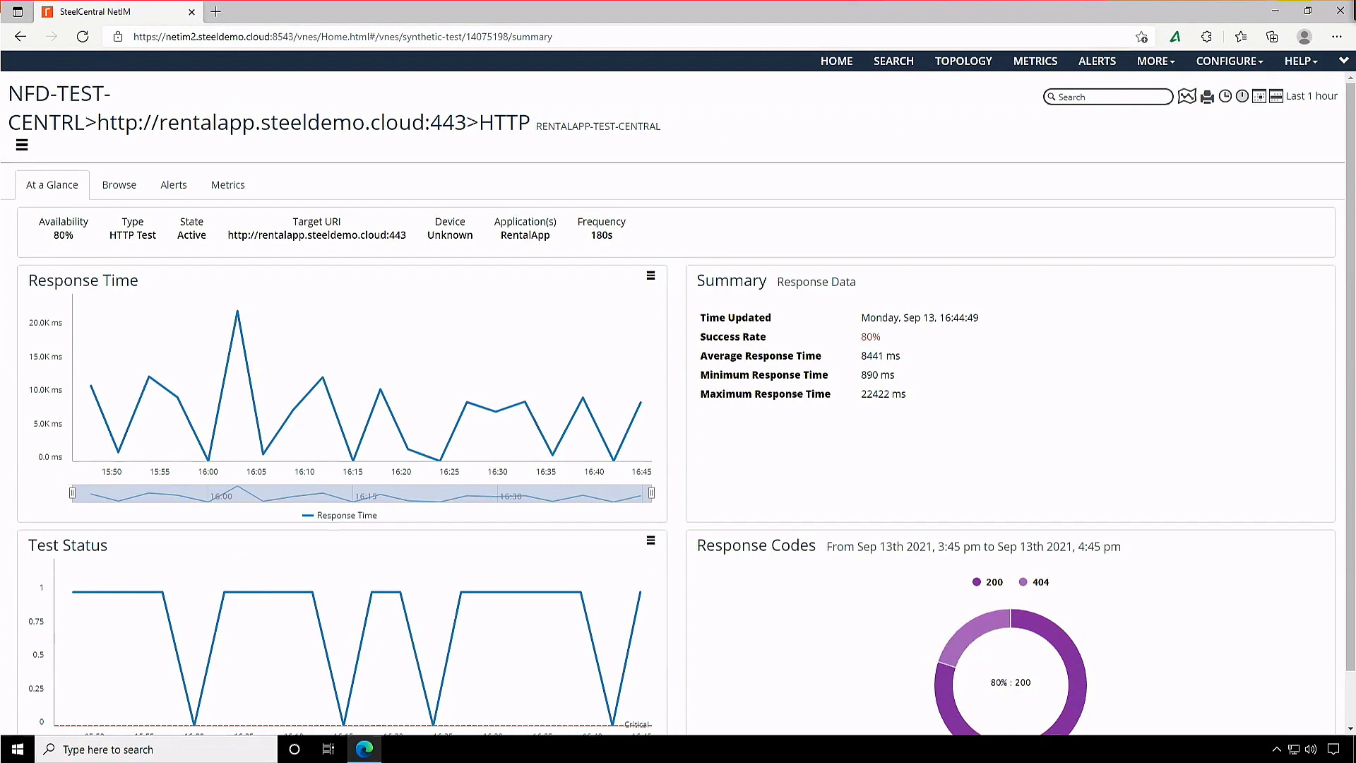
Return to the synthetic tests list, filter it again to the three NFD sources, and open the NFD-TEST-EAST test.
click(20, 37)
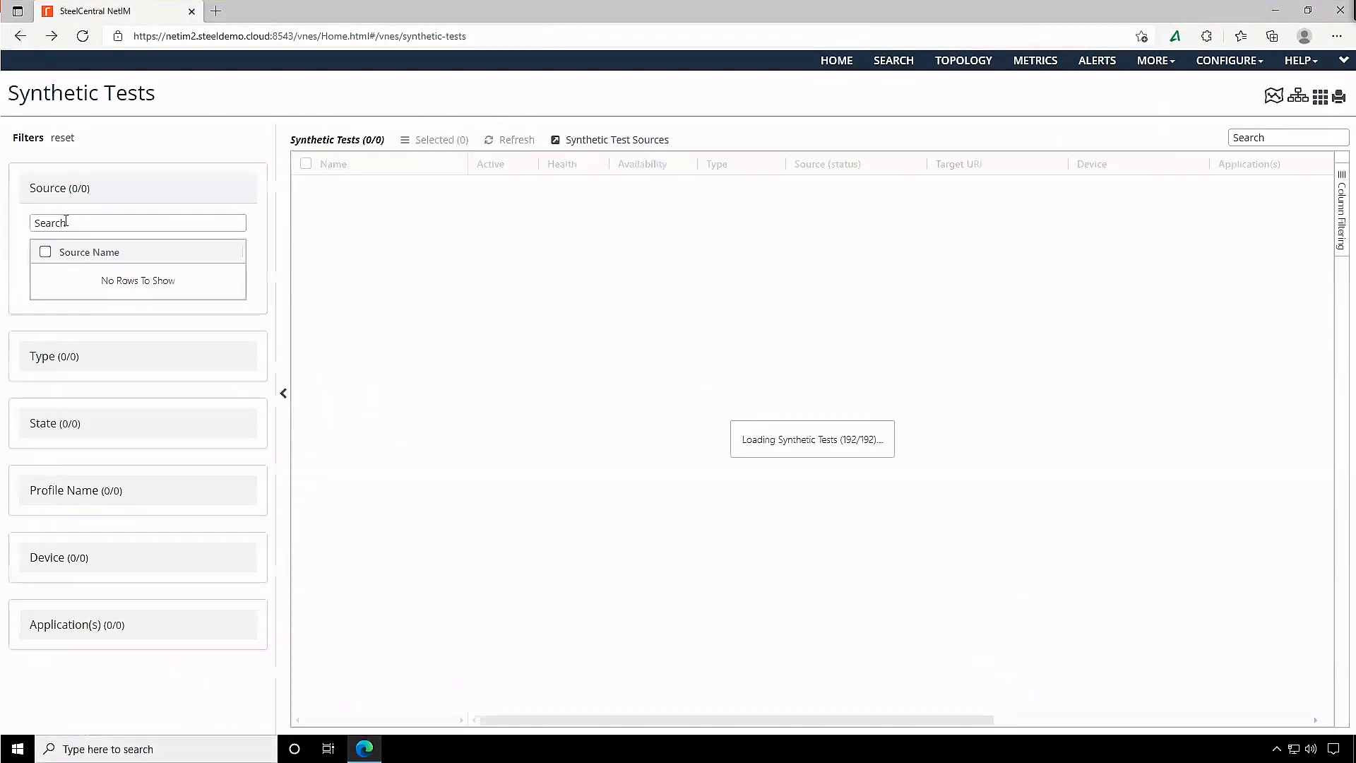
click(60, 218)
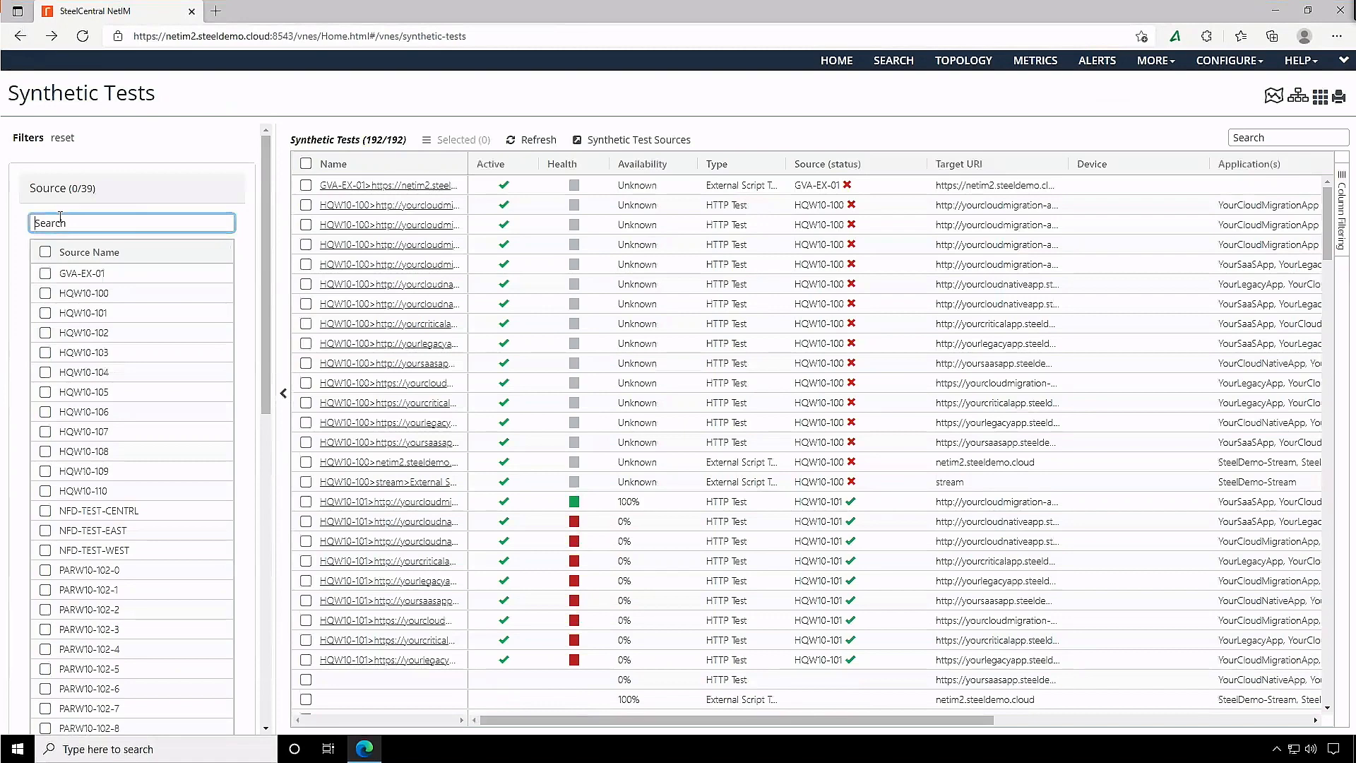
text(NFD)
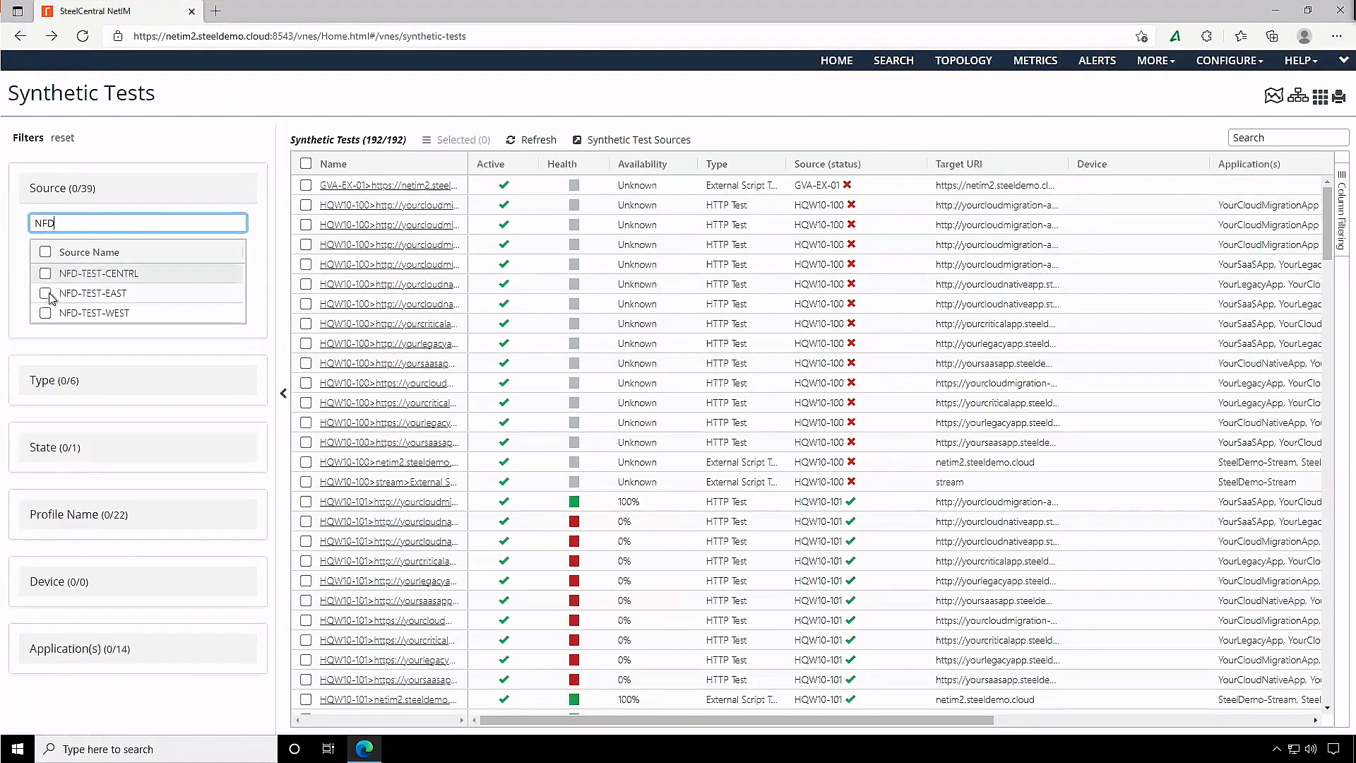
click(45, 293)
click(45, 312)
click(45, 273)
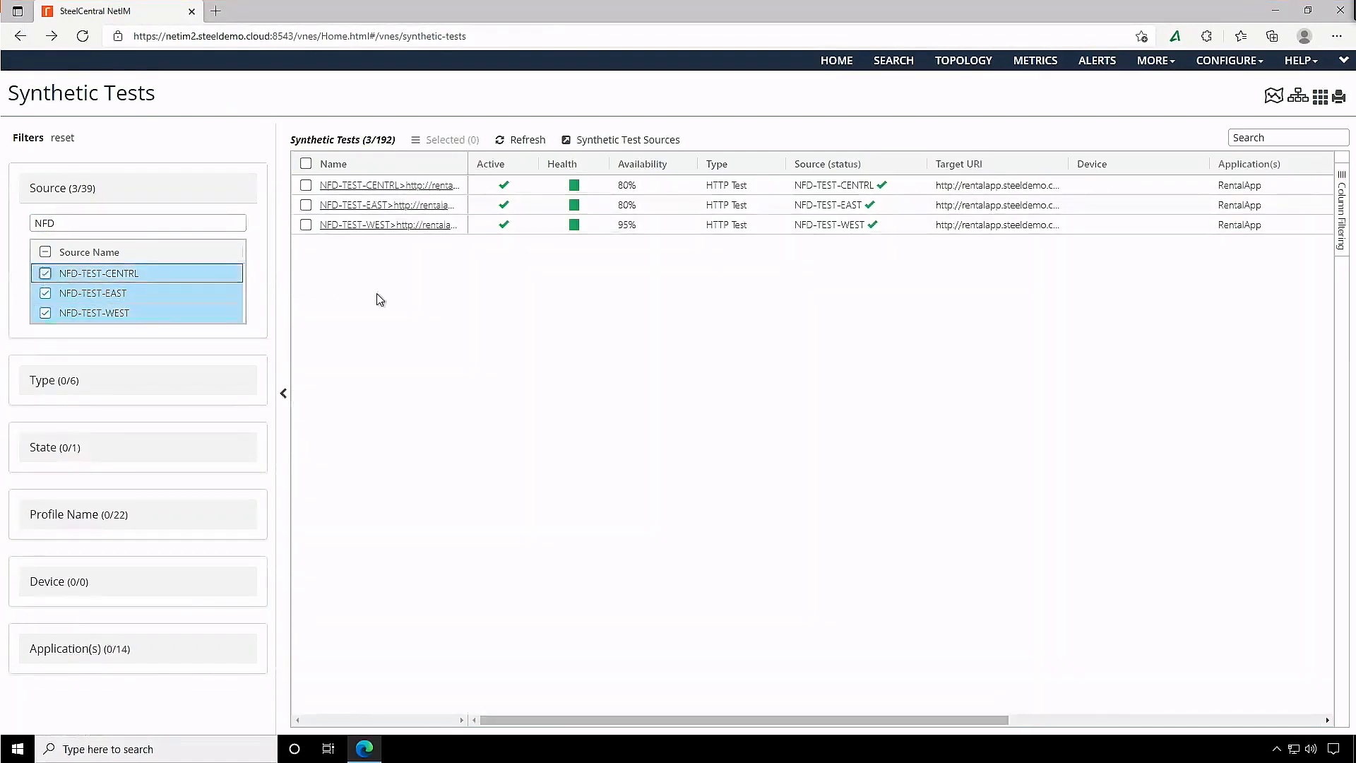
click(367, 205)
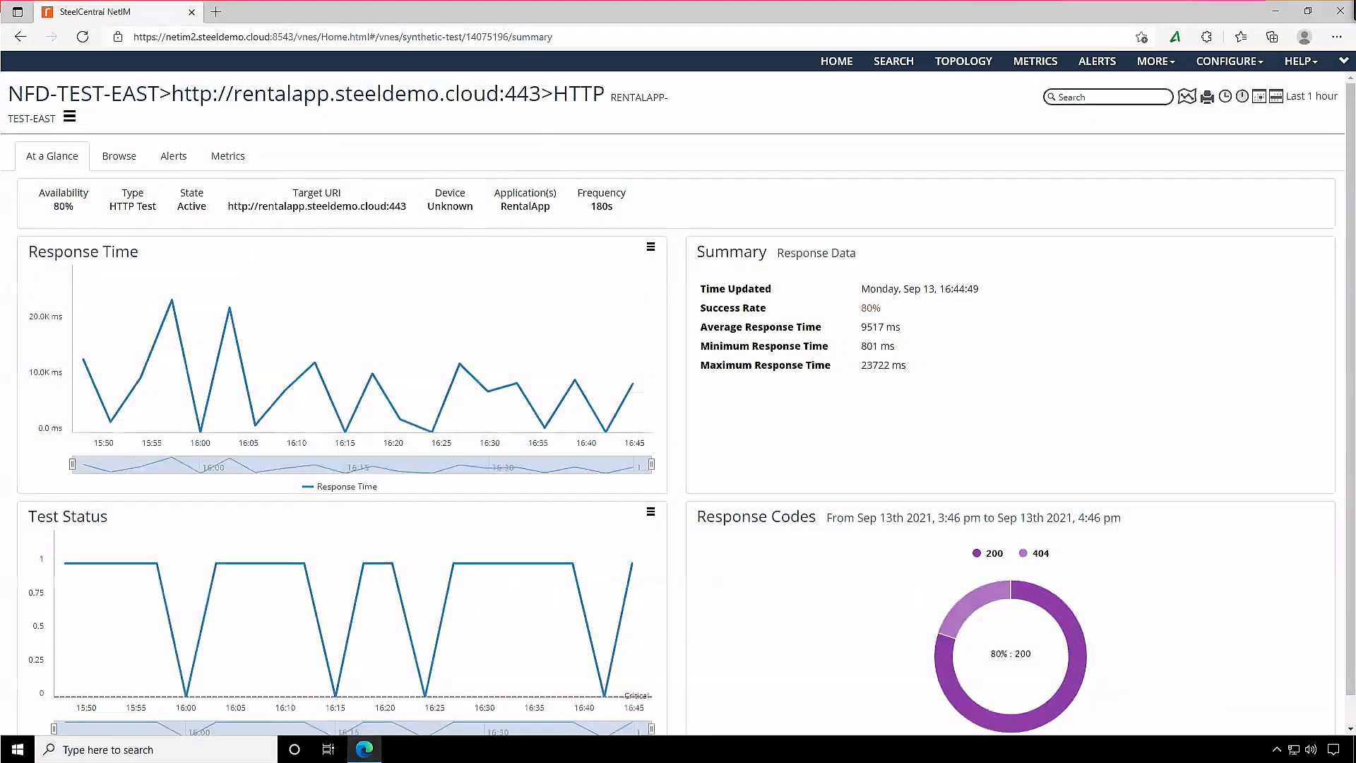
Go back to the synthetic tests, reapply the filter for all three NFD sources, and open the NFD-TEST-WEST test.
click(19, 36)
click(81, 223)
text(NFD)
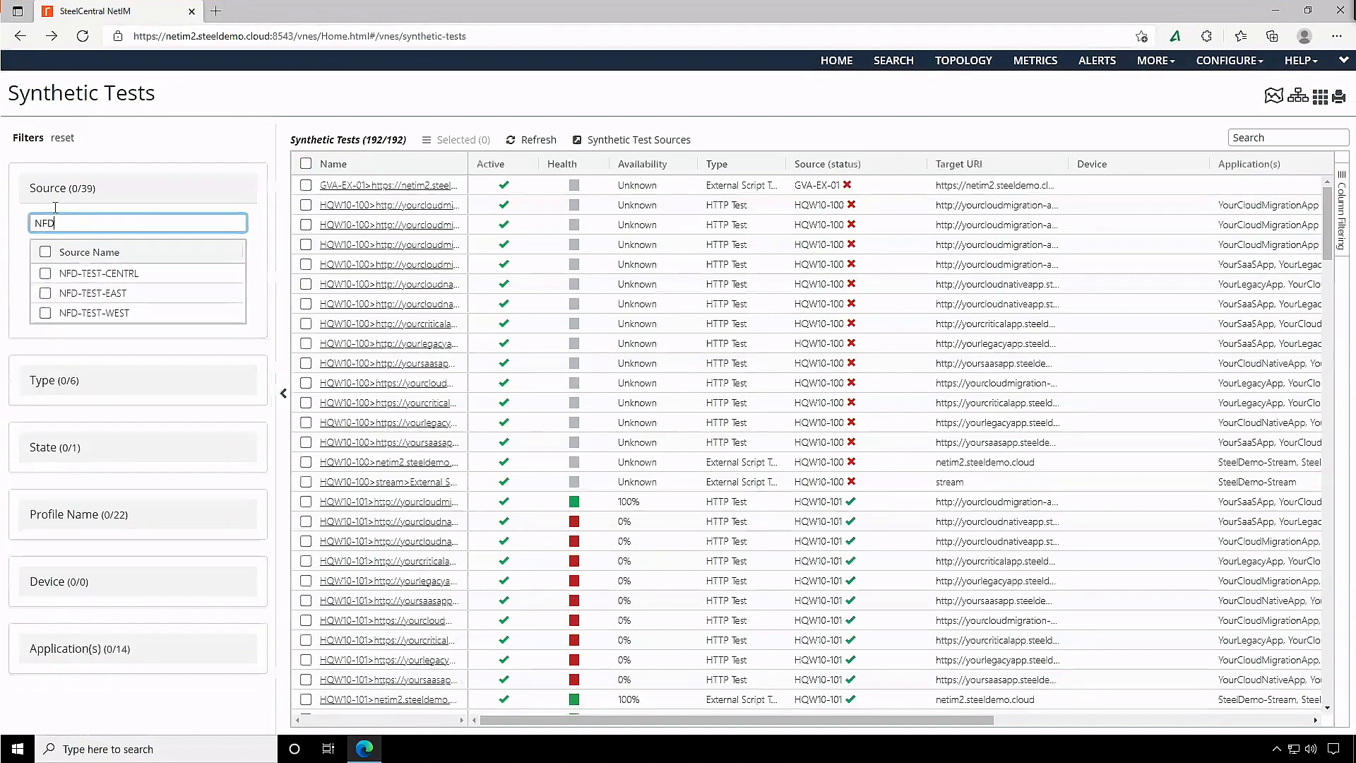
click(45, 272)
click(45, 292)
click(45, 313)
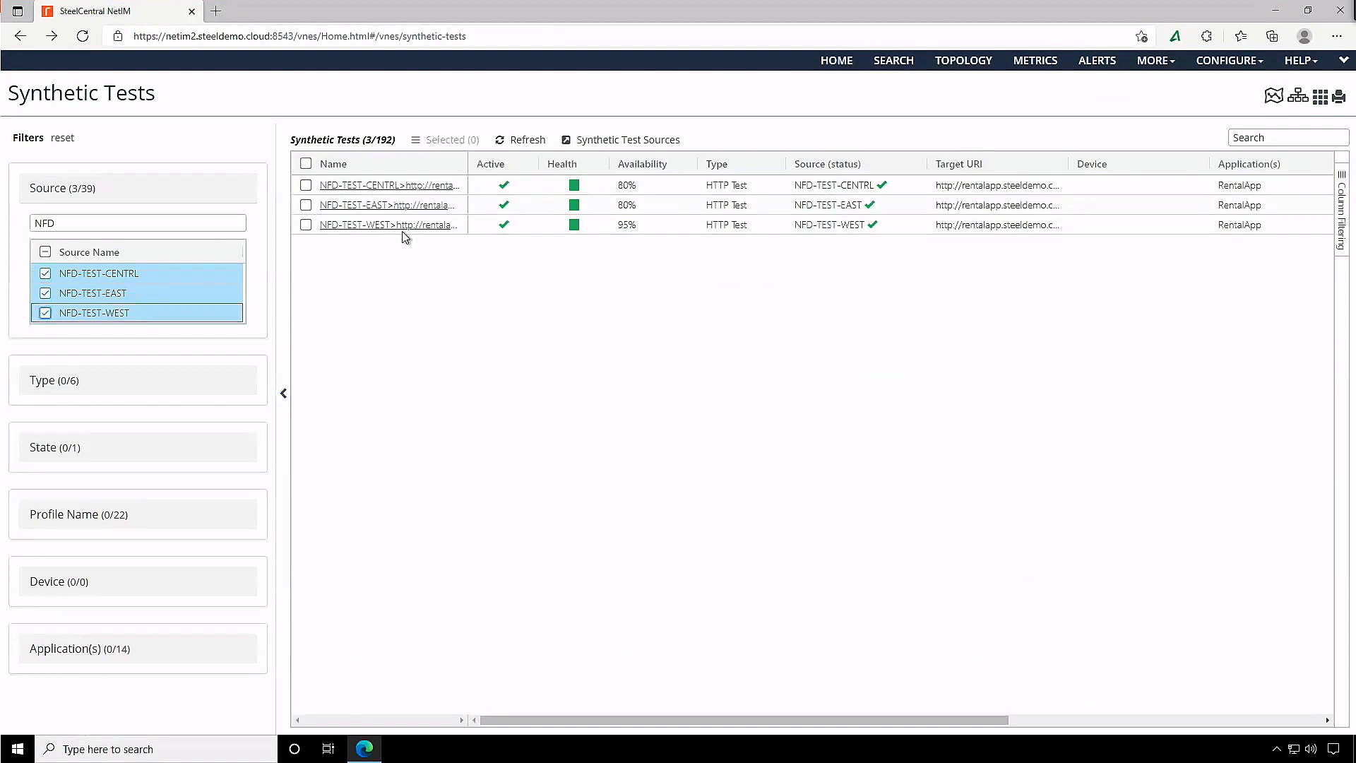
click(367, 225)
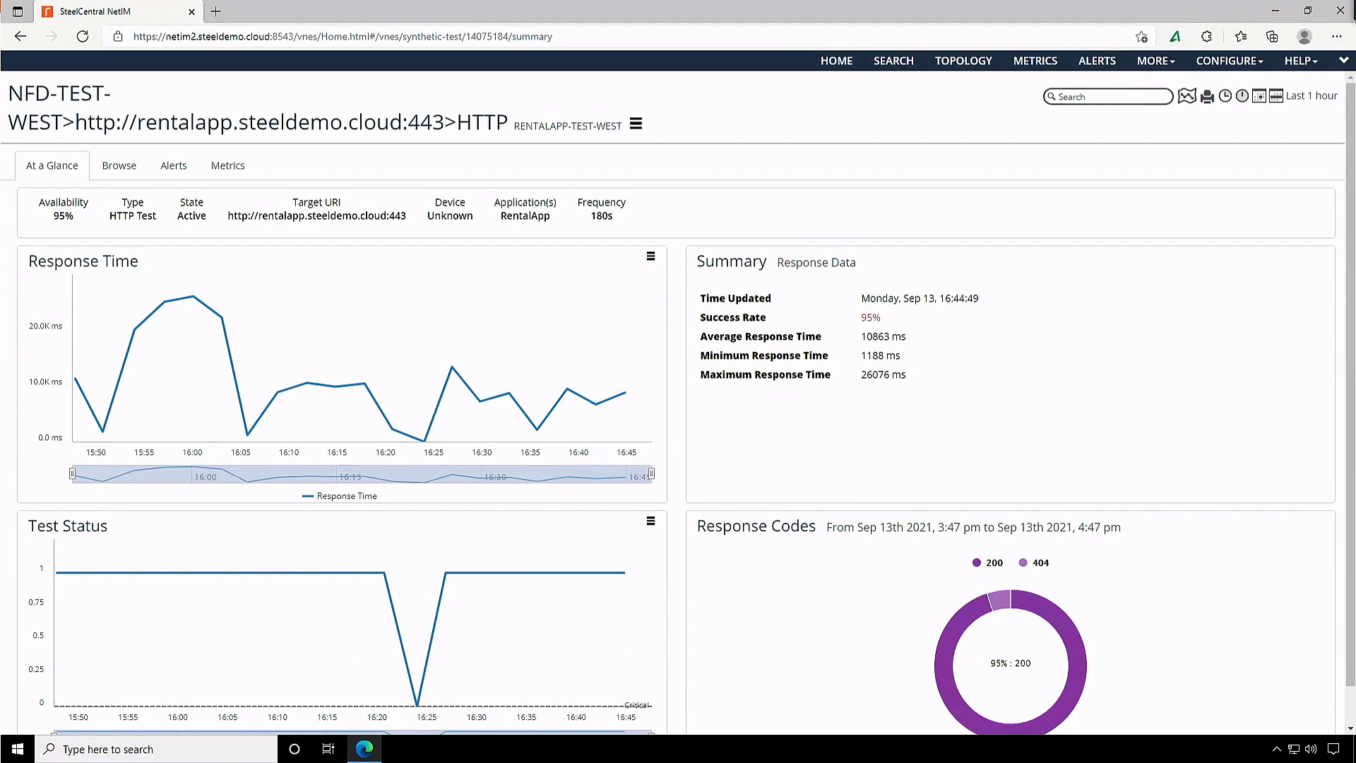
Load the HTTP Test metric class in the metrics of the NFD-TEST-WEST test.
click(227, 165)
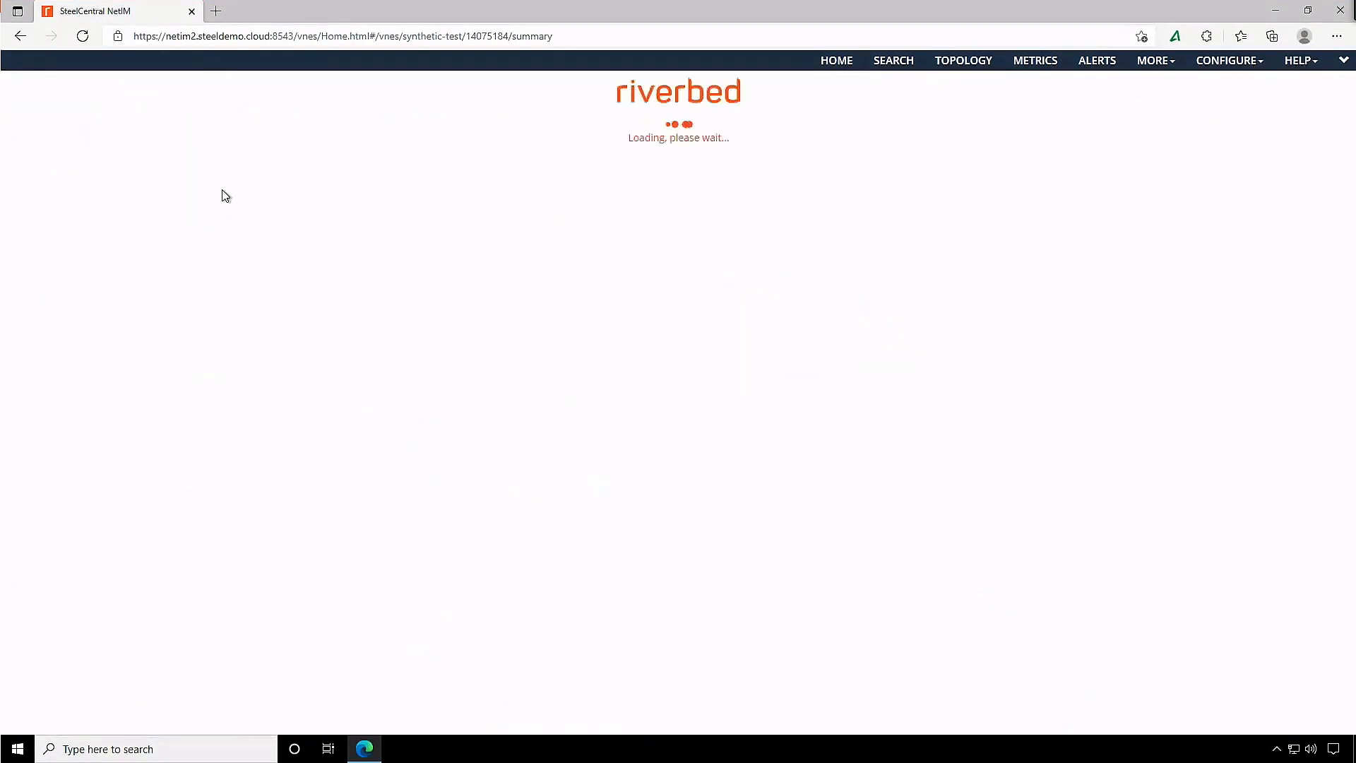
click(191, 196)
click(134, 240)
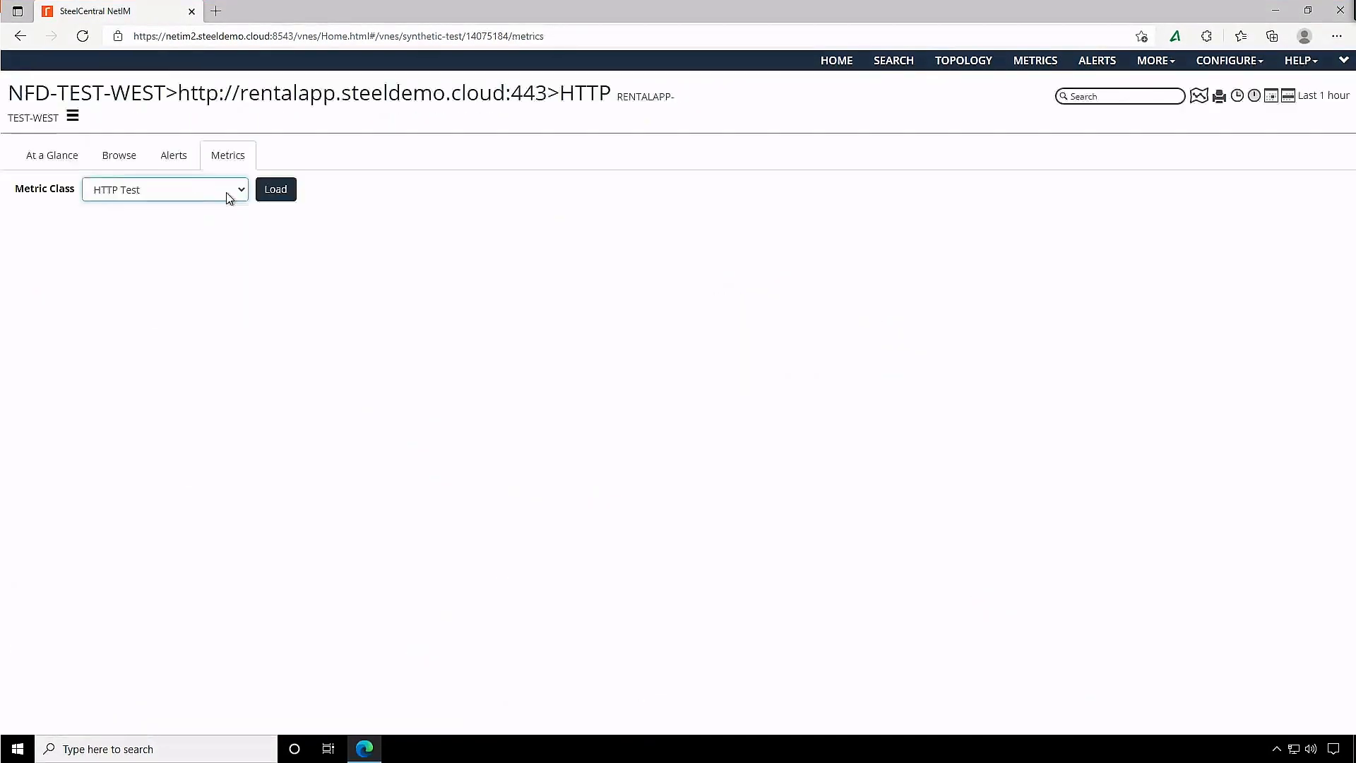
click(280, 192)
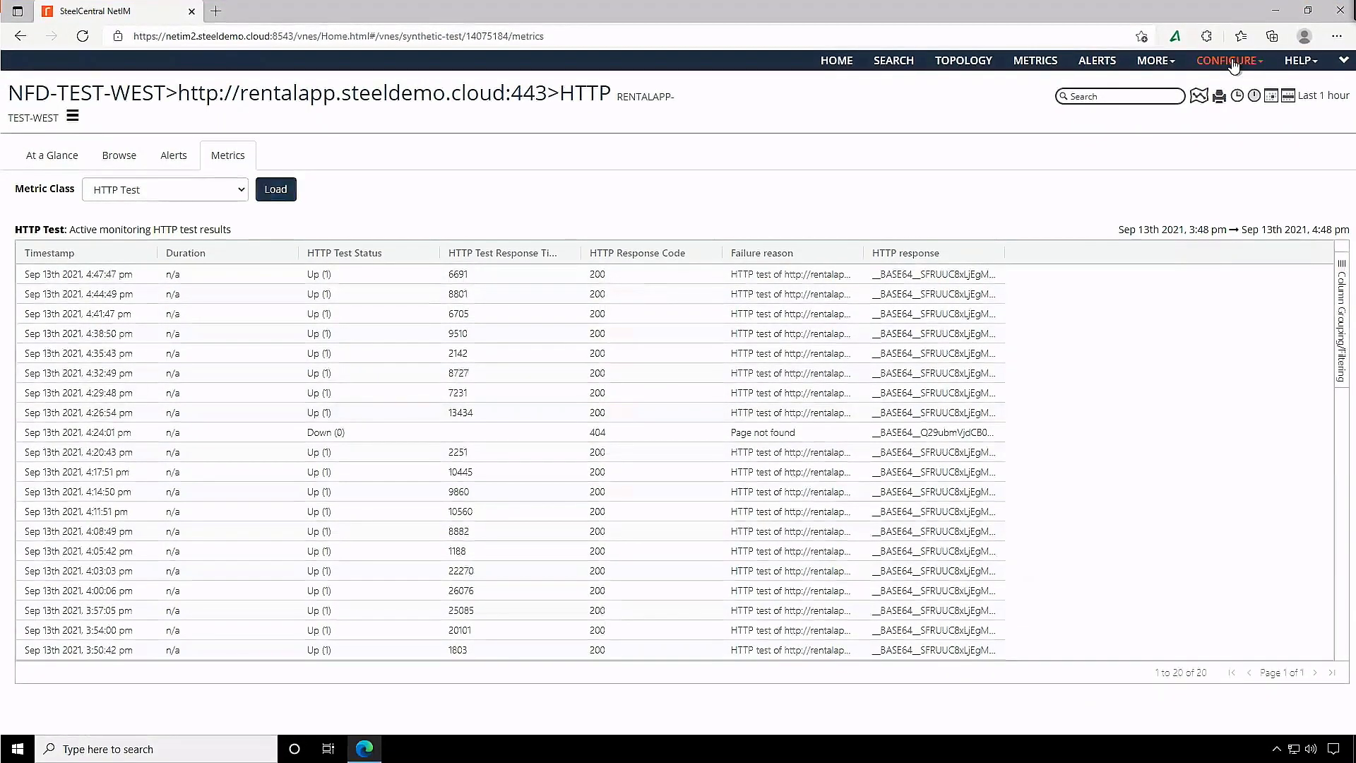
Open the Synthetic Testing configuration wizard from the settings.
click(1229, 60)
click(1172, 195)
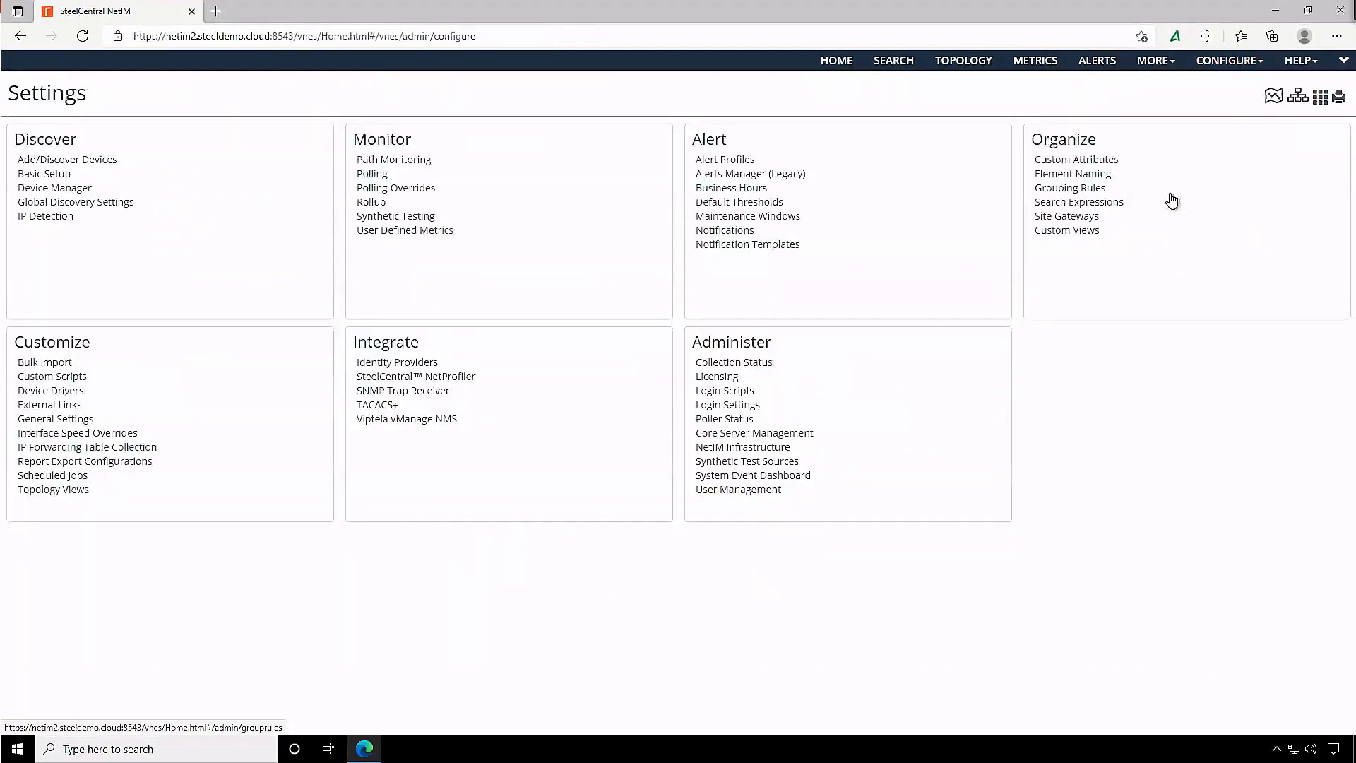
click(422, 223)
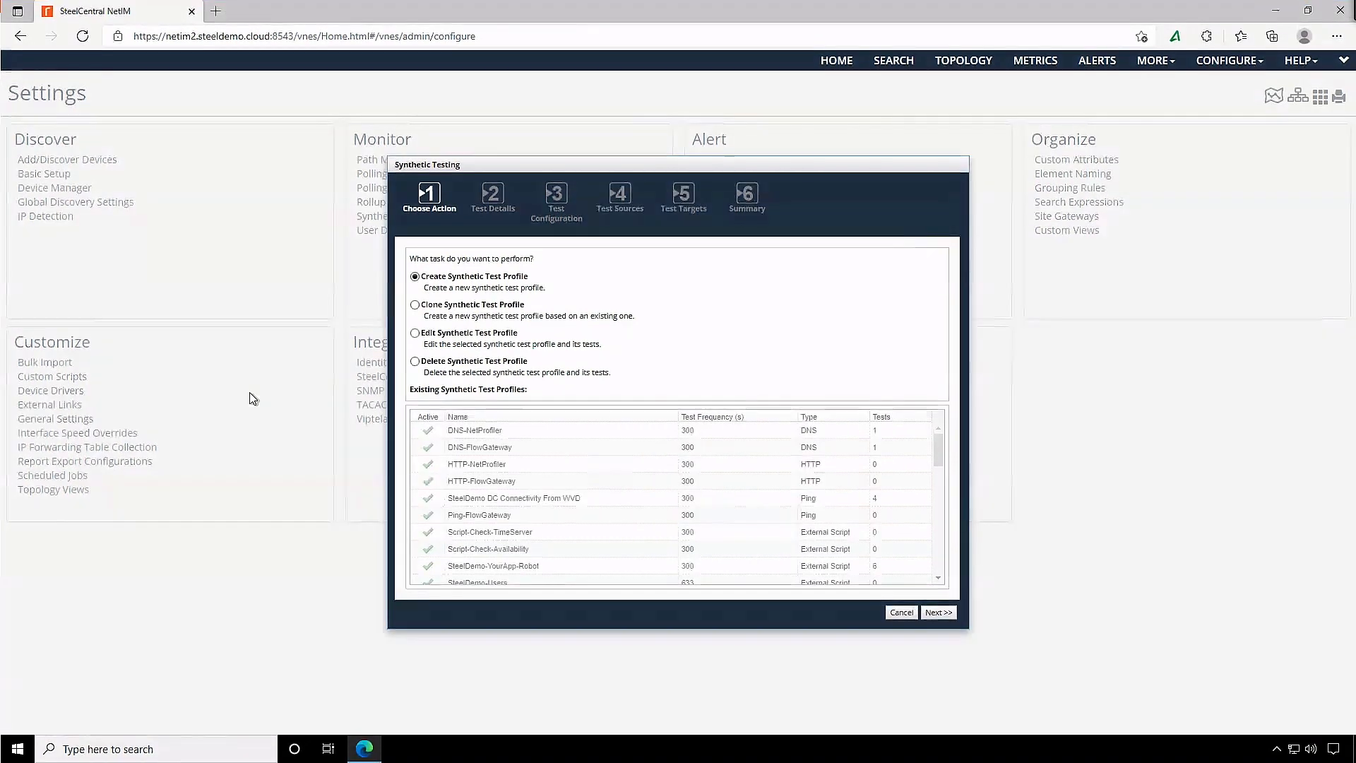
Choose to edit an existing synthetic test profile and open the test details of Ping-FlowGateway.
click(415, 334)
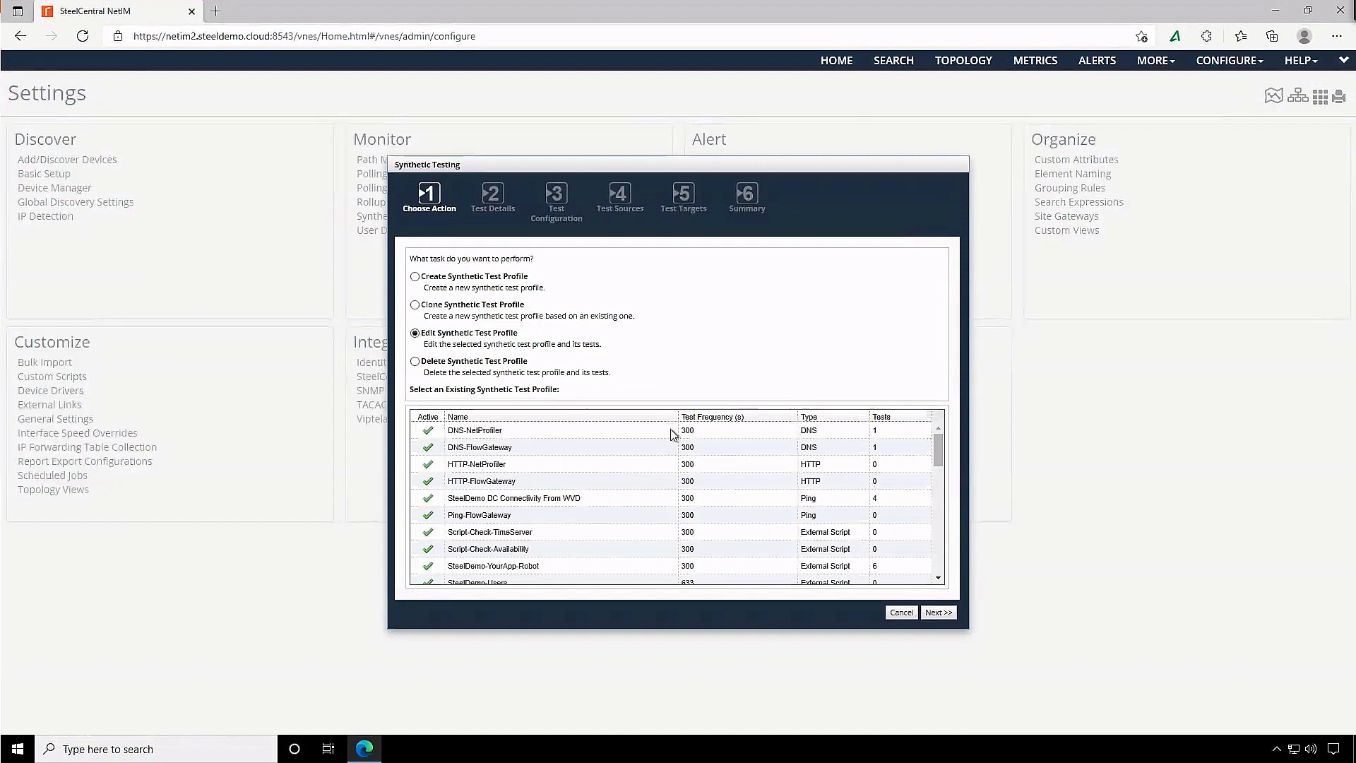
click(801, 466)
click(798, 483)
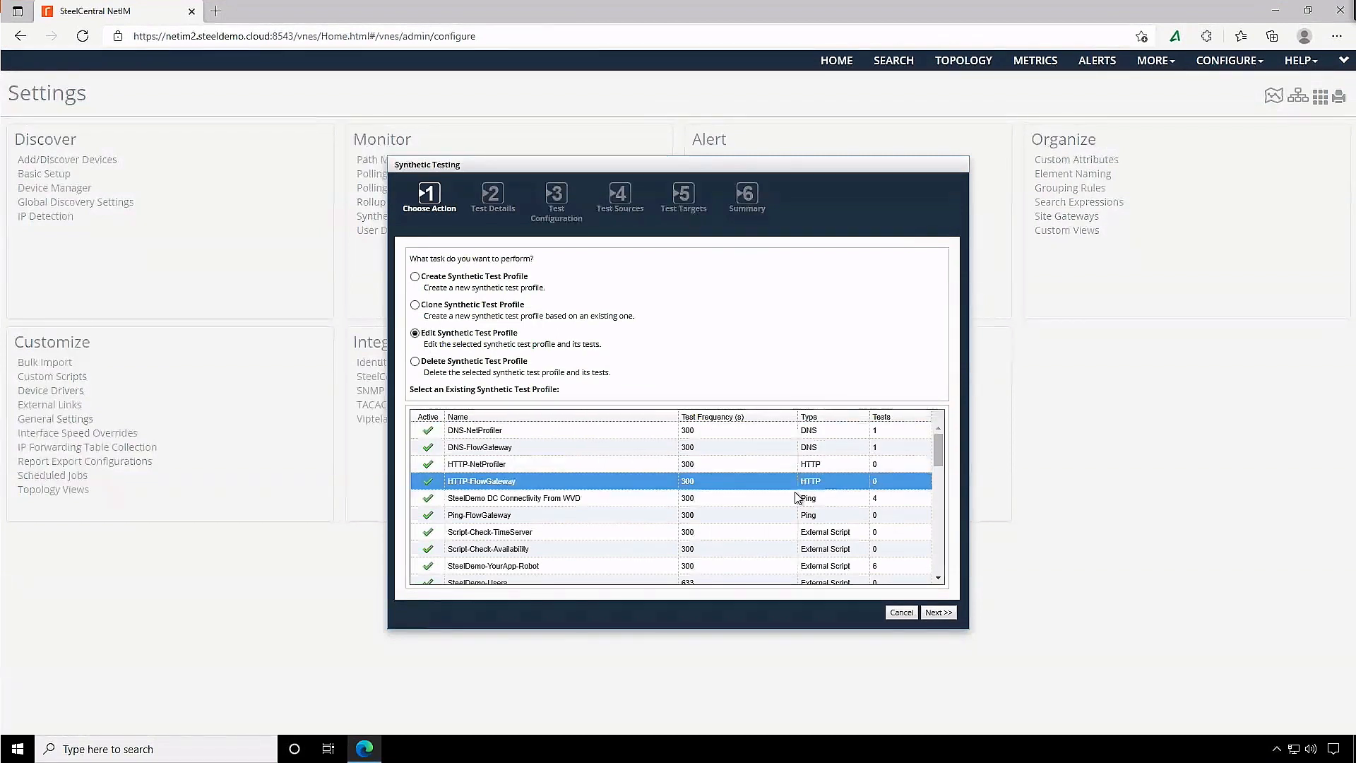
click(792, 499)
click(788, 515)
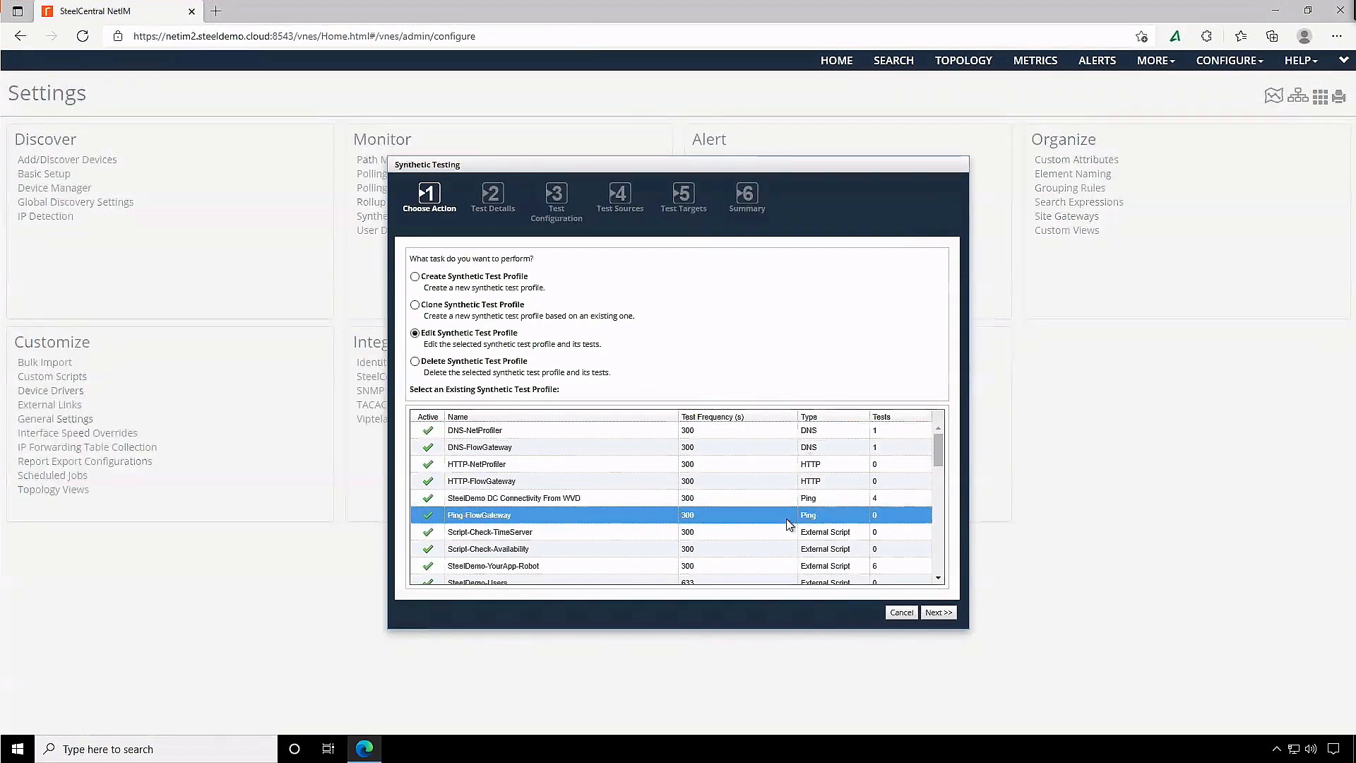
click(935, 614)
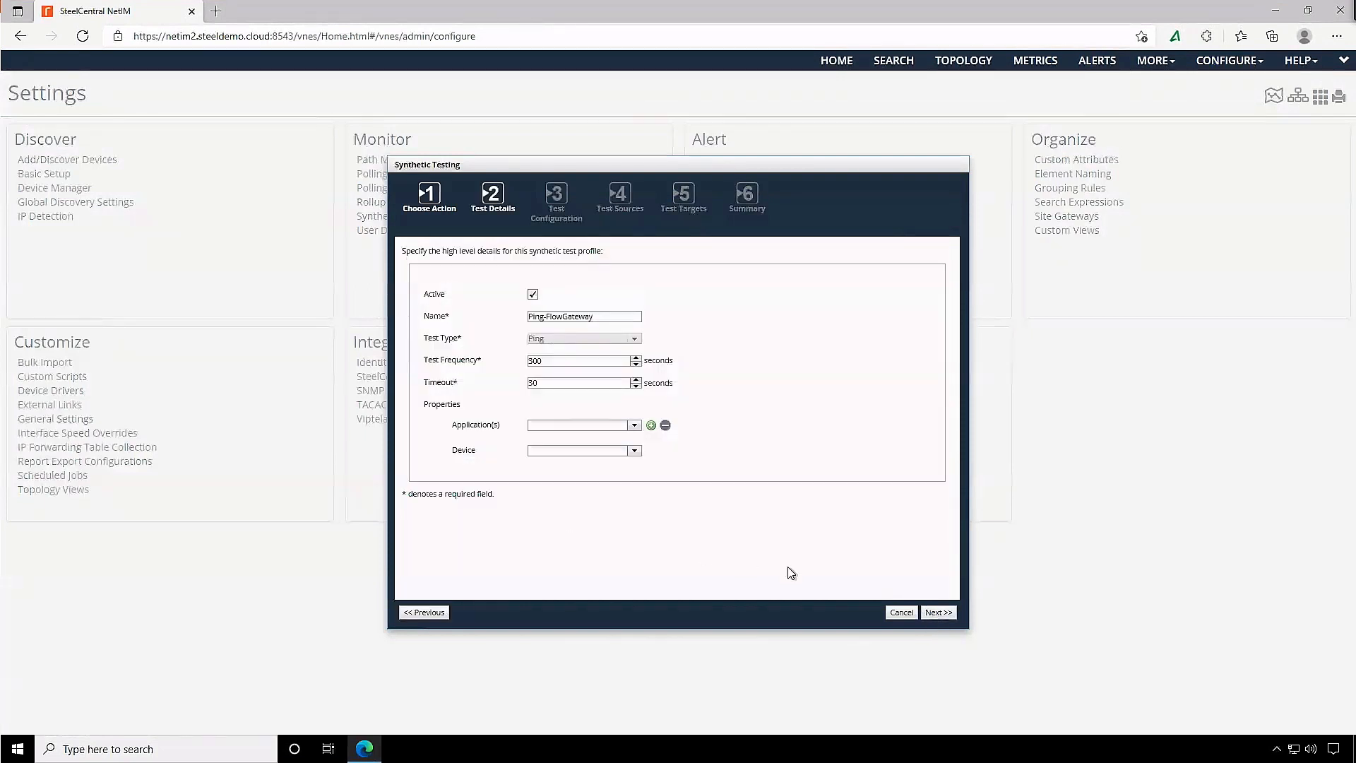
Review Ping-FlowGateway's advanced ping configuration, test sources, targets and summary, and return to the choice of action without finishing.
click(937, 612)
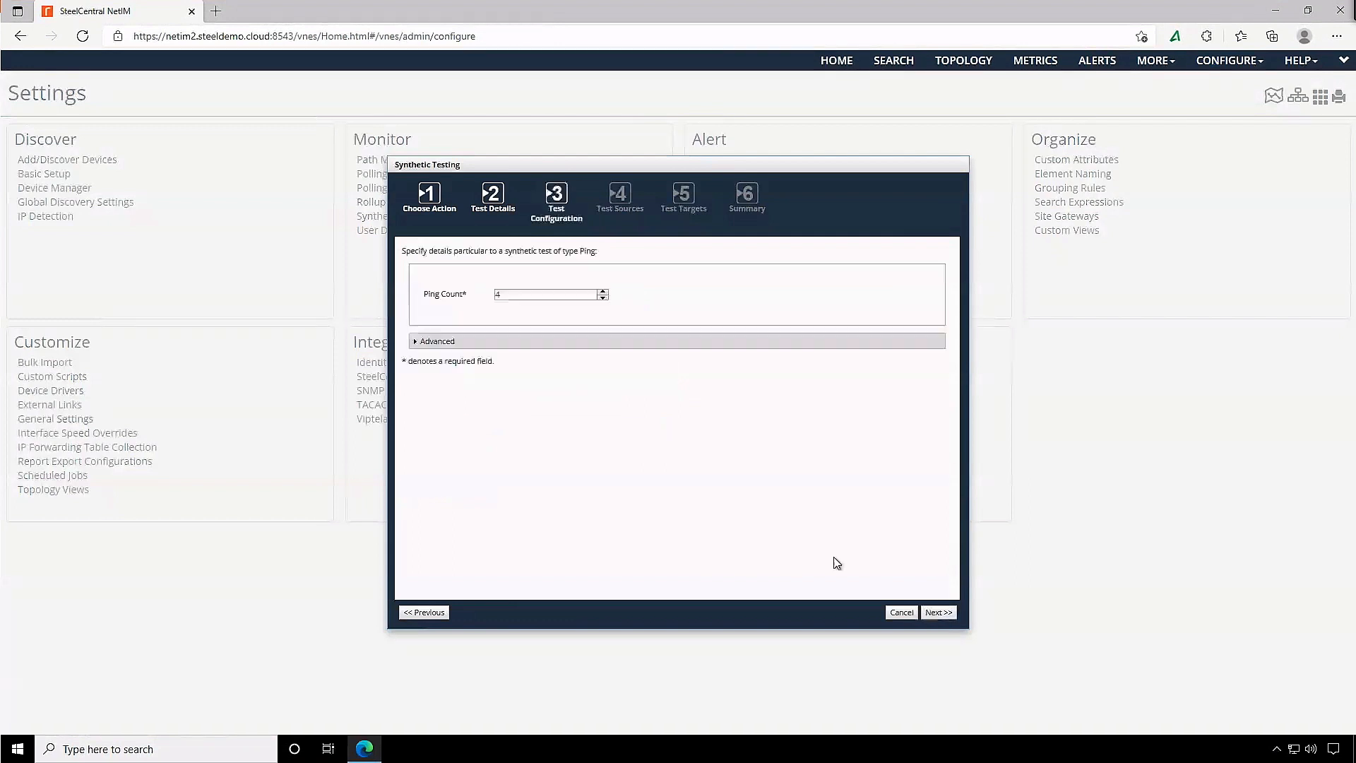
click(417, 341)
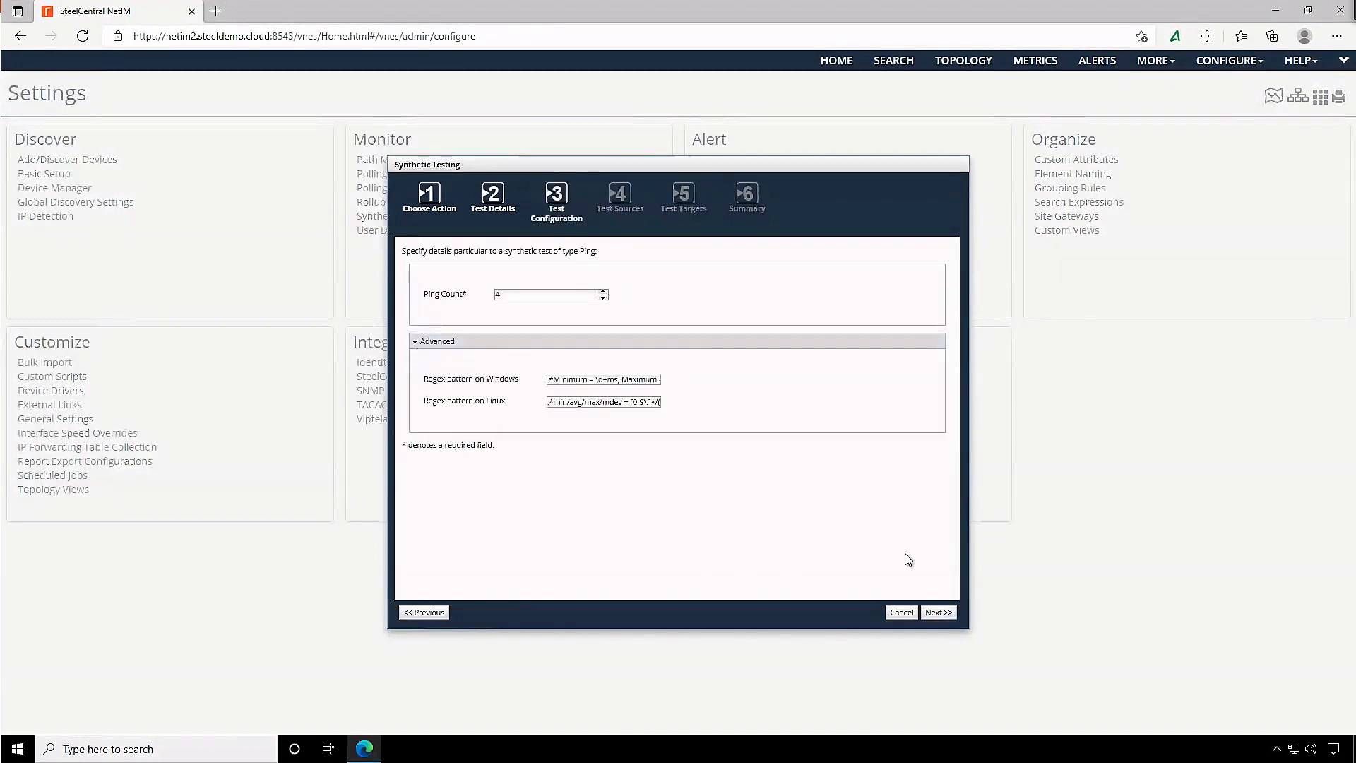
click(938, 613)
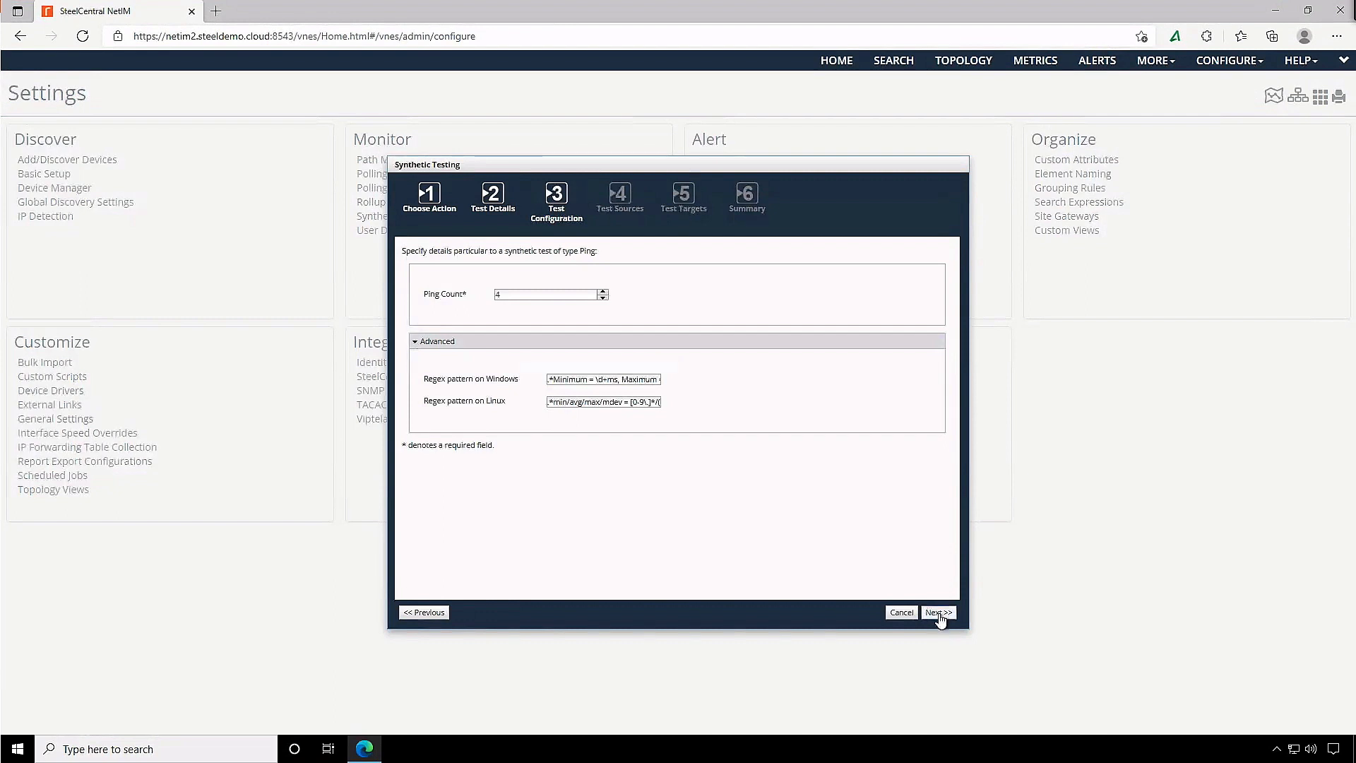
drag(803, 355, 811, 544)
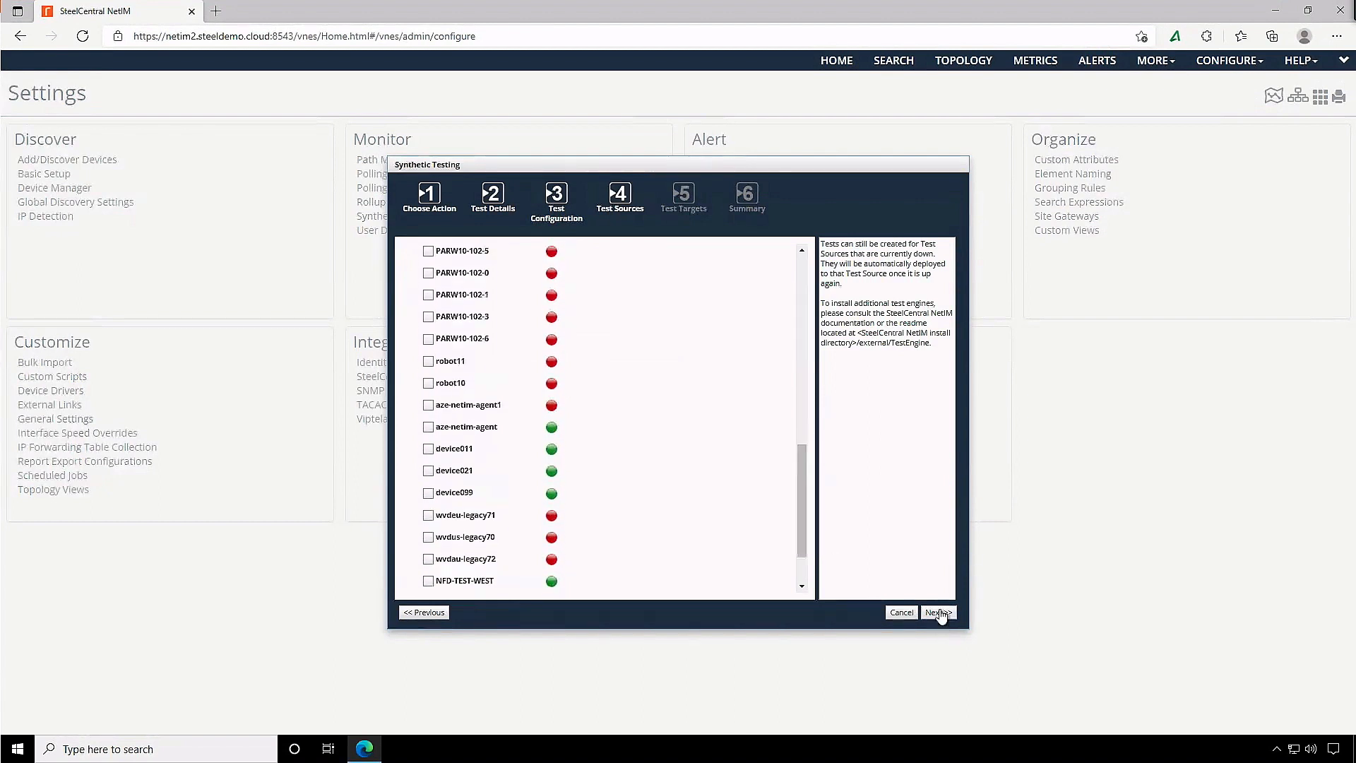
click(939, 612)
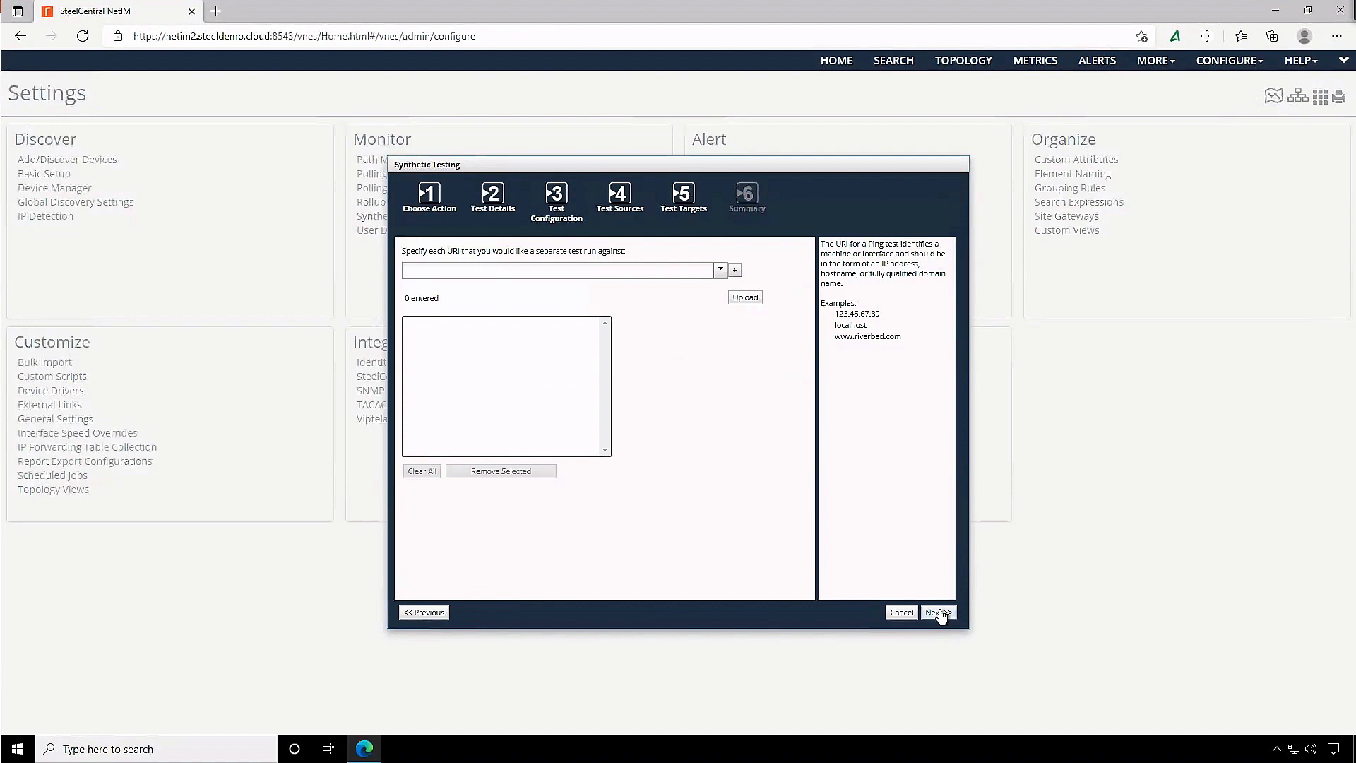
click(939, 612)
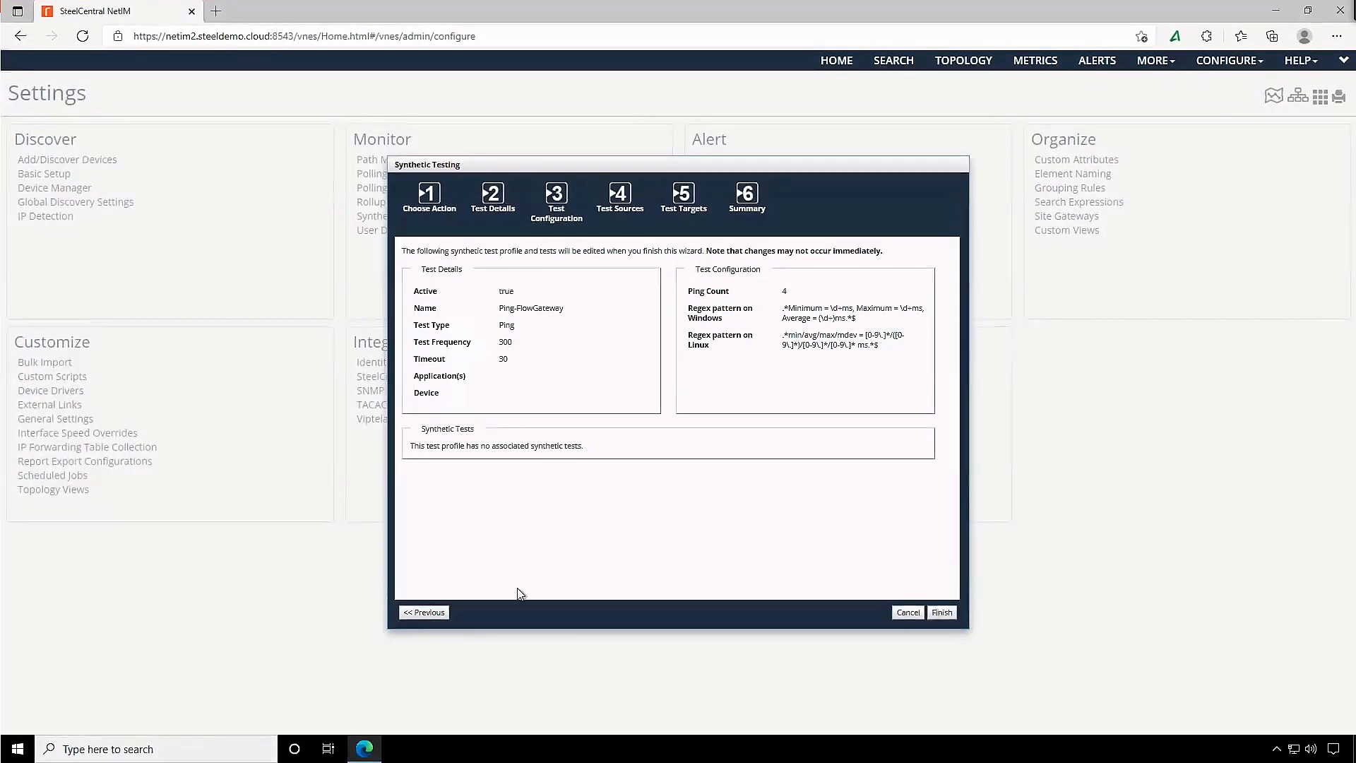
click(424, 609)
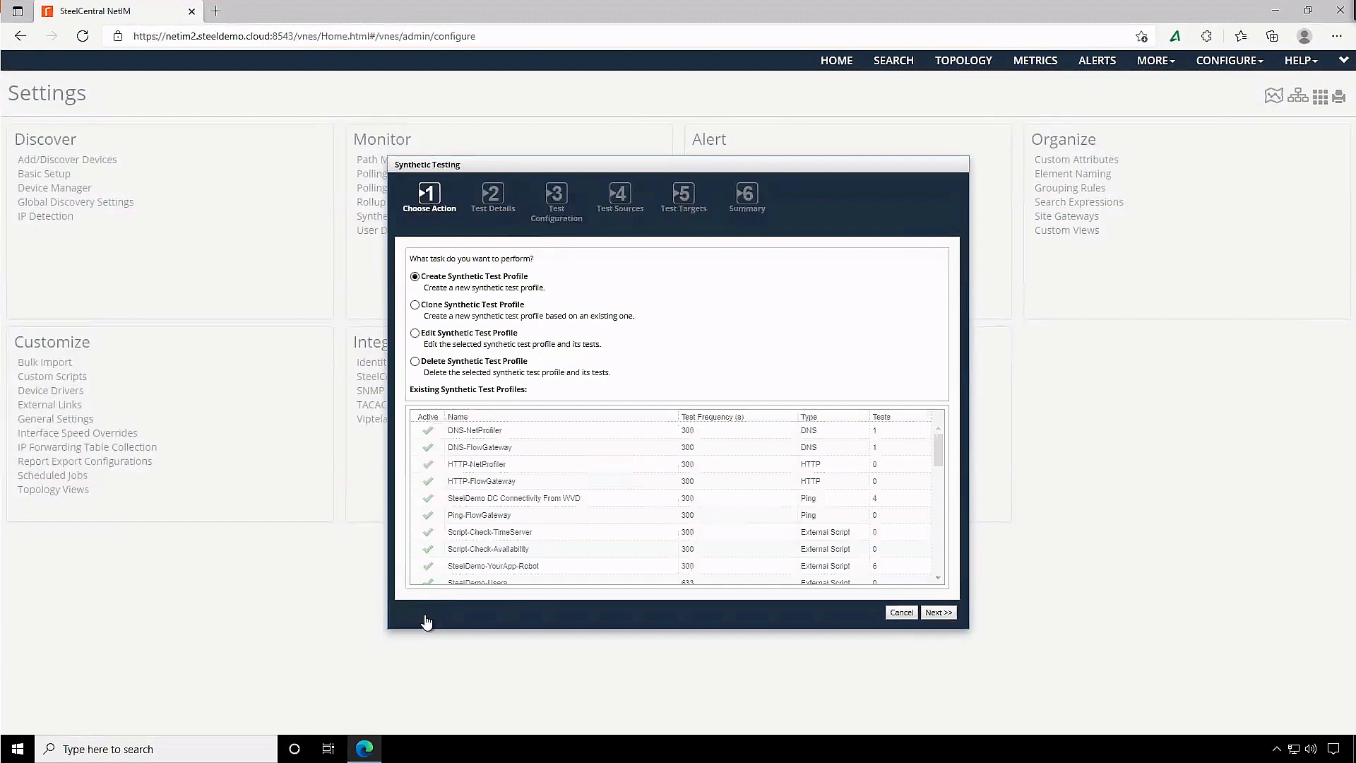
Open the Script-Check-Availability profile for editing and show the advanced options of its external script configuration.
click(414, 333)
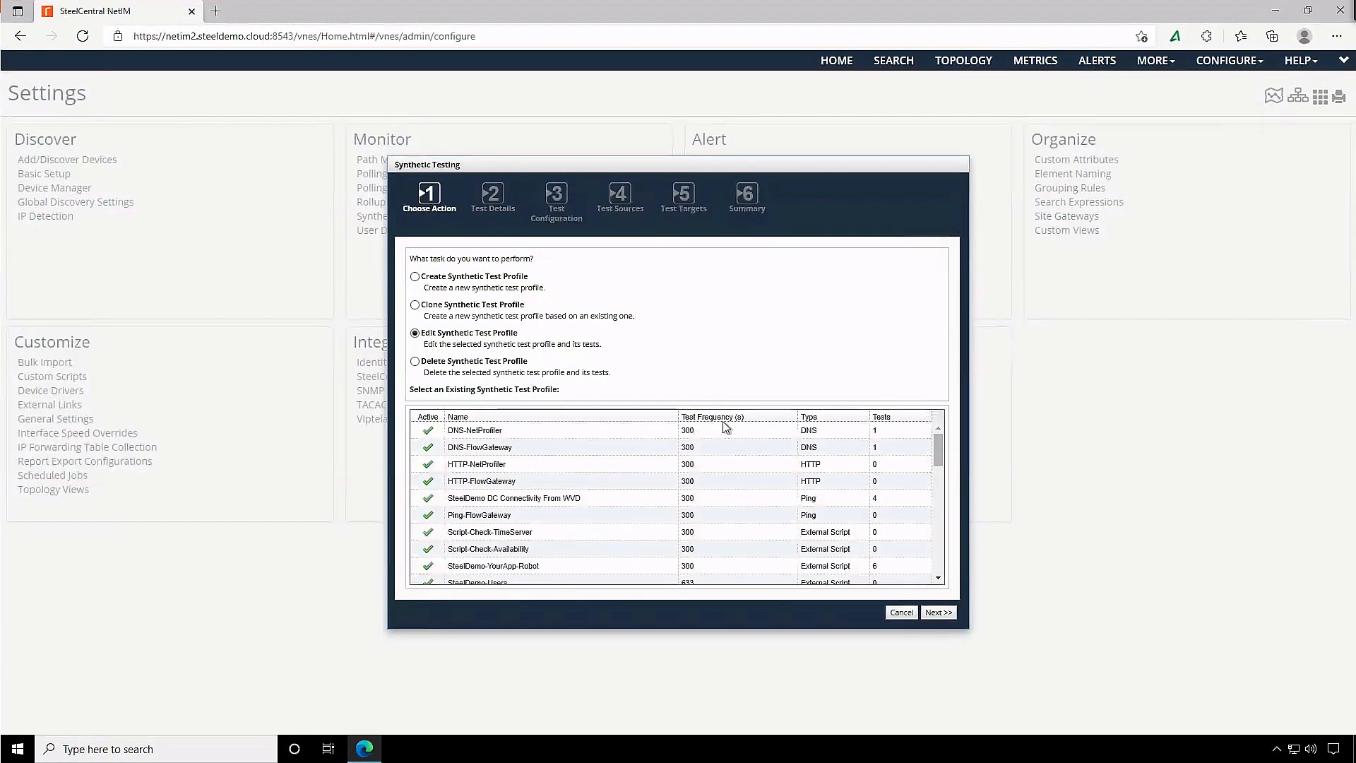
drag(936, 451, 935, 466)
click(622, 485)
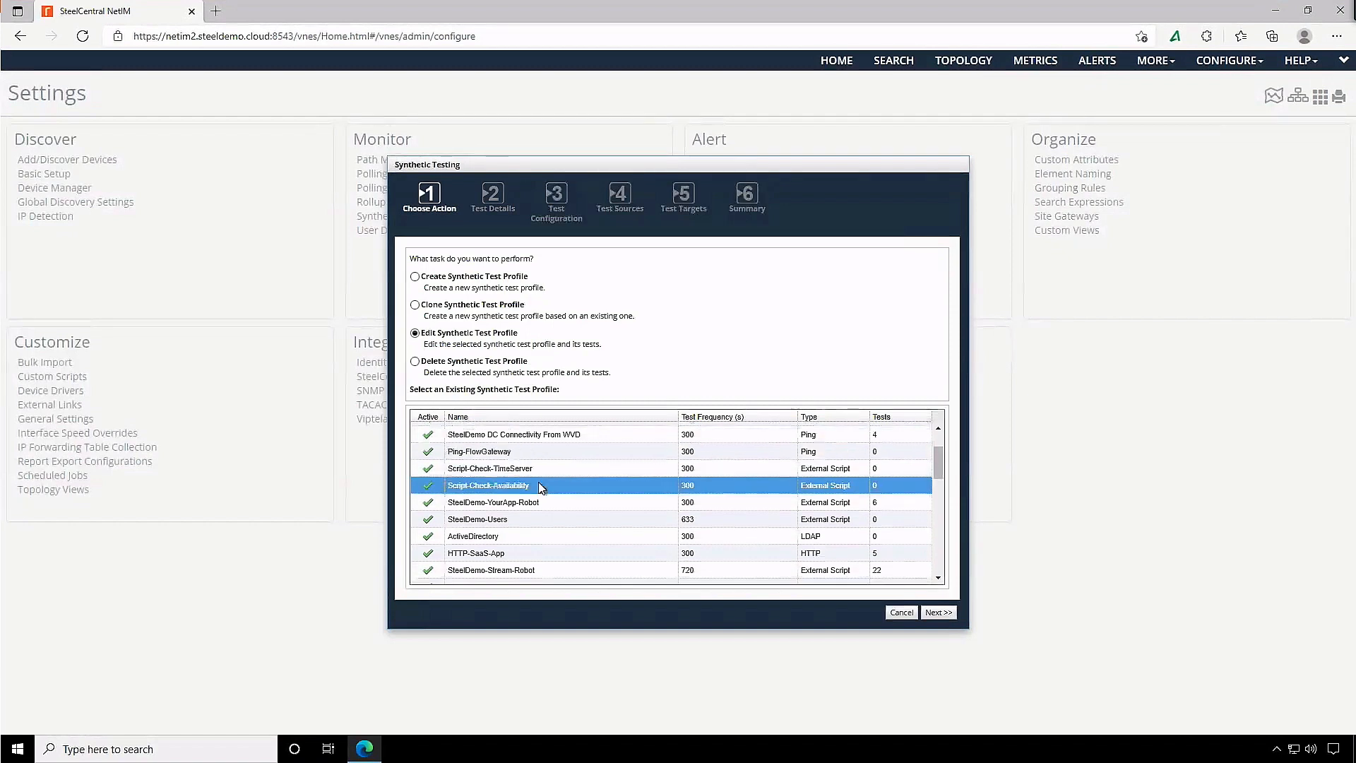
click(946, 616)
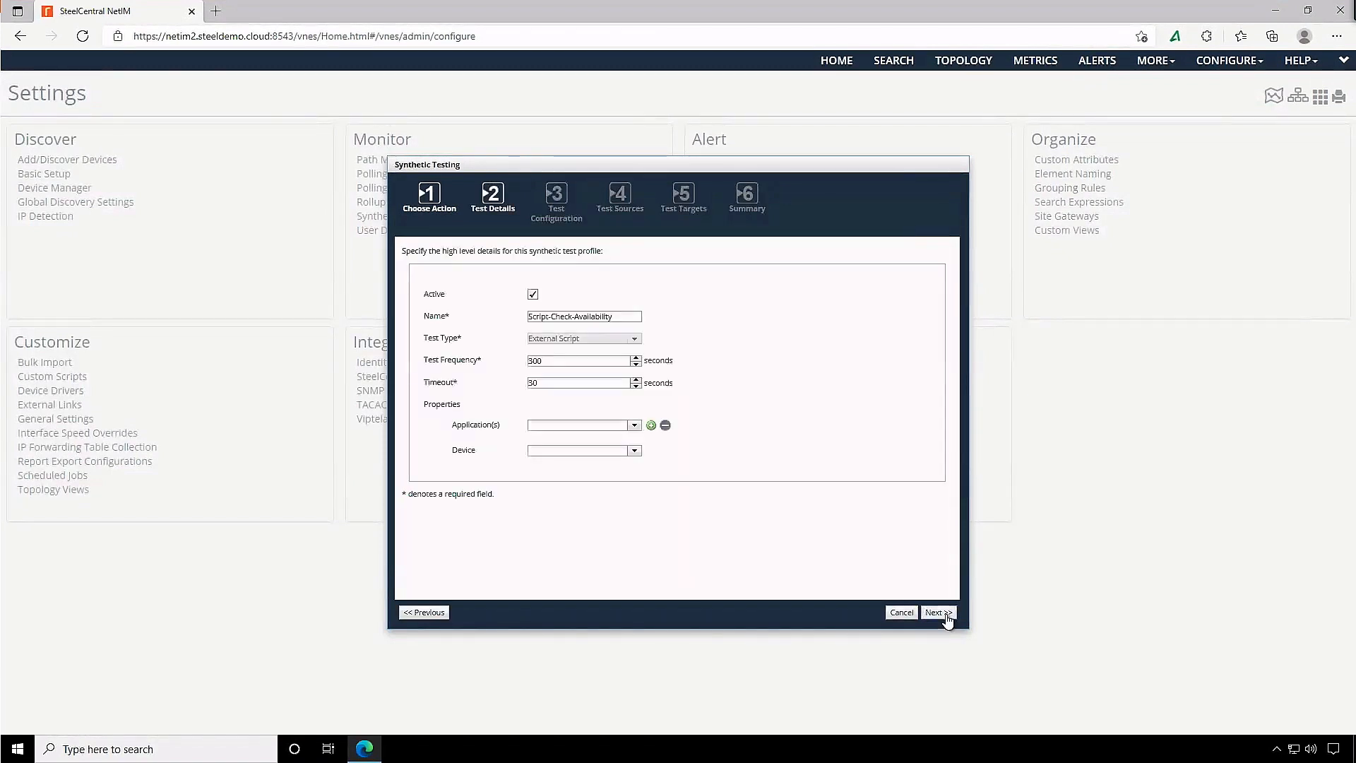
click(946, 613)
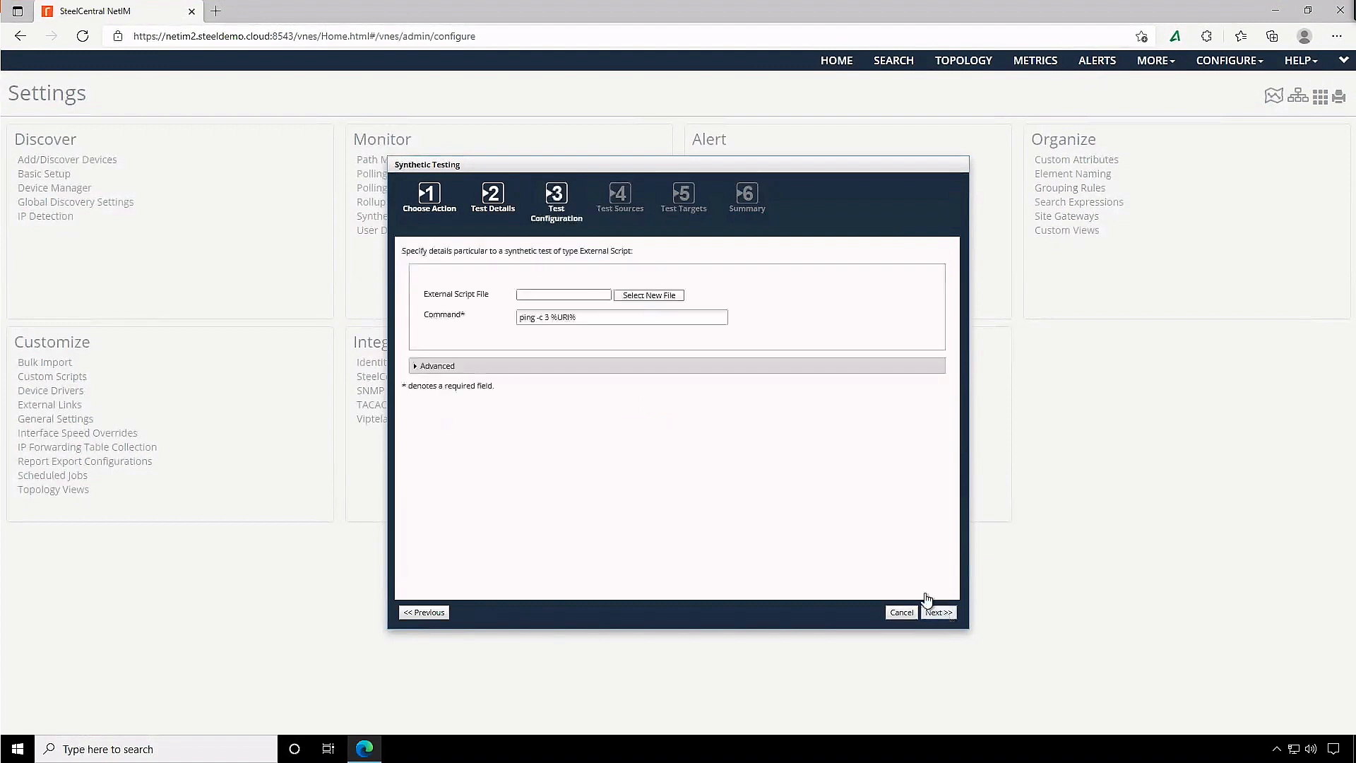
click(421, 368)
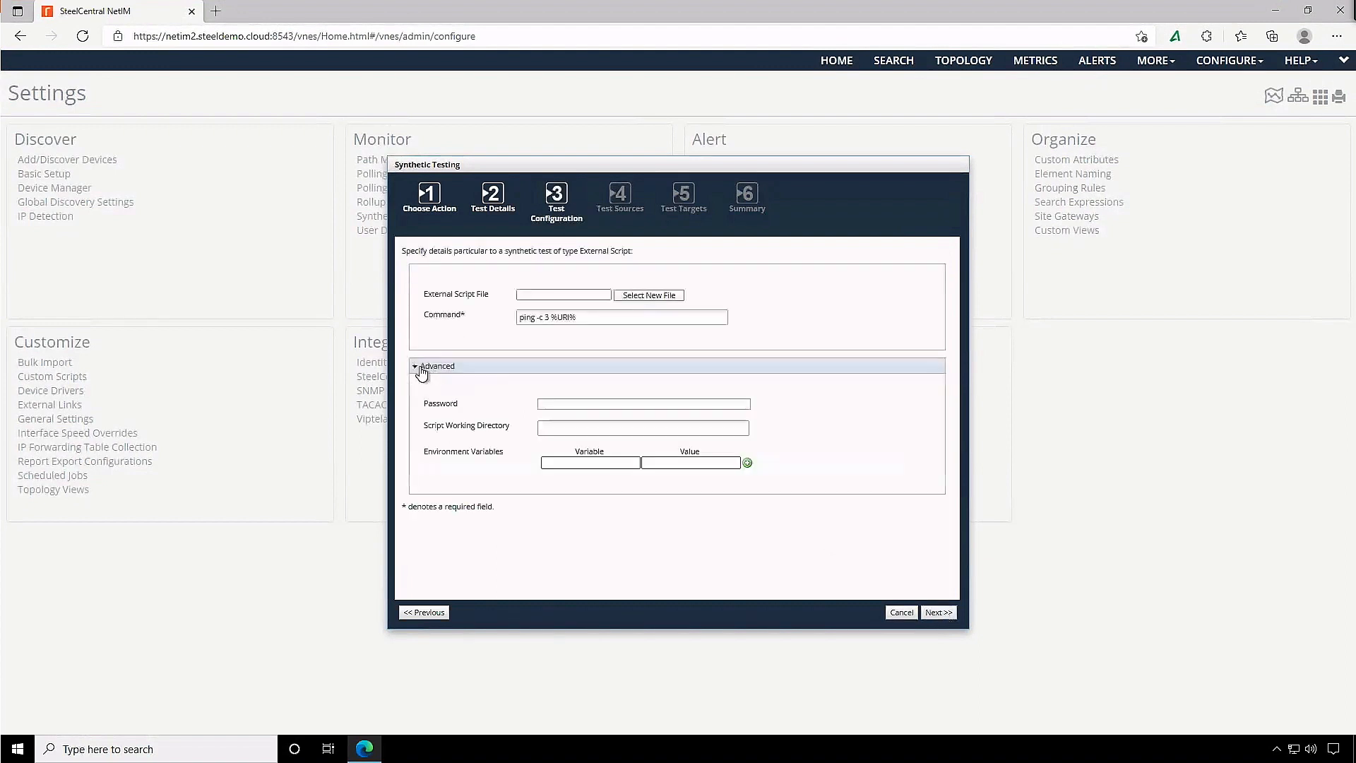
Look in the Documents folder for an external script file, and leave the file selection without choosing one.
click(651, 297)
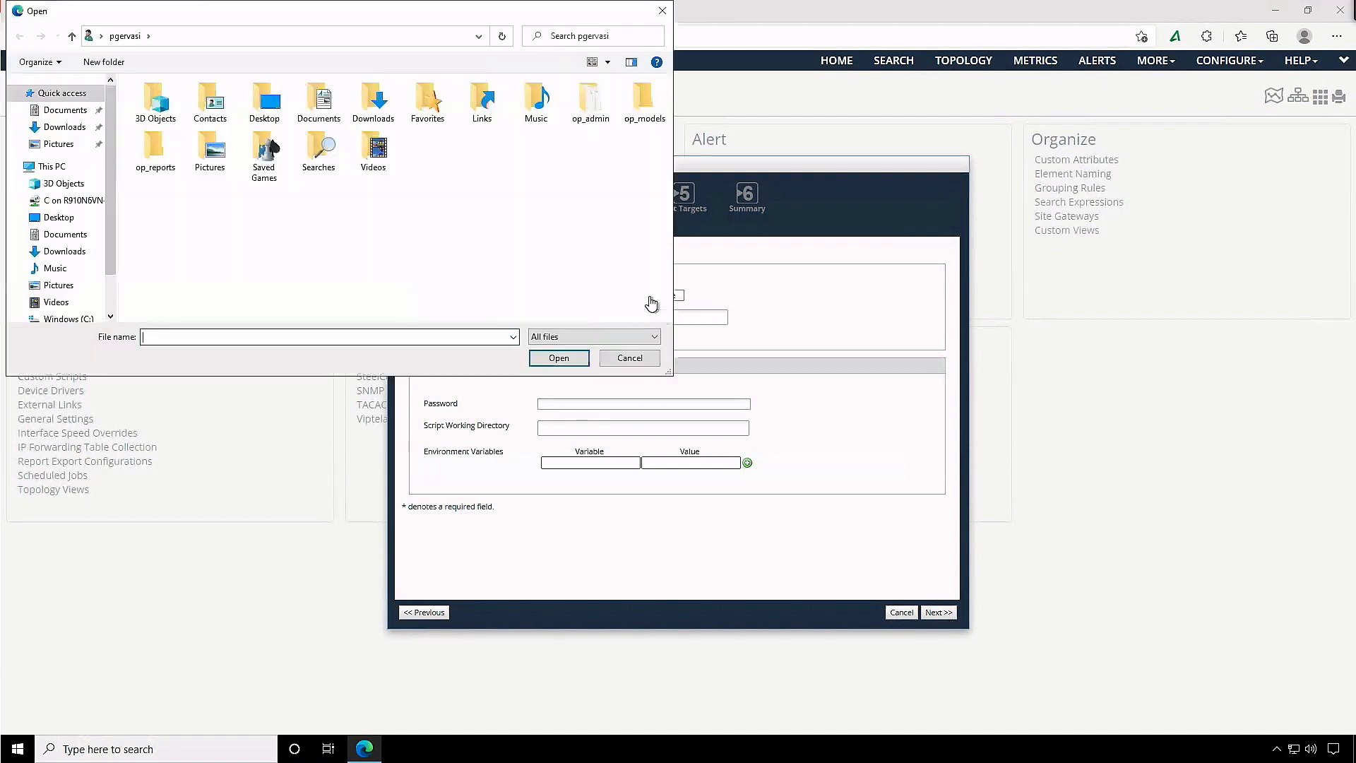
click(74, 111)
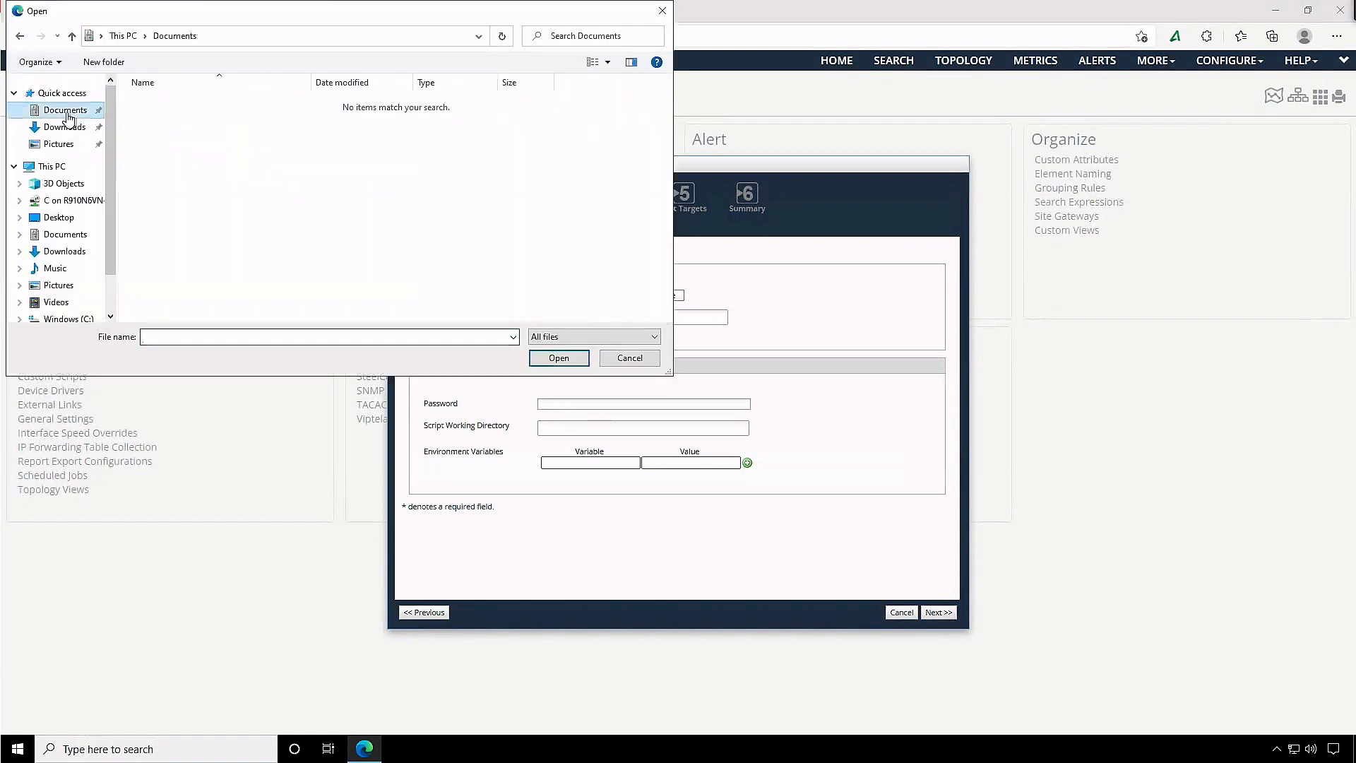
click(629, 359)
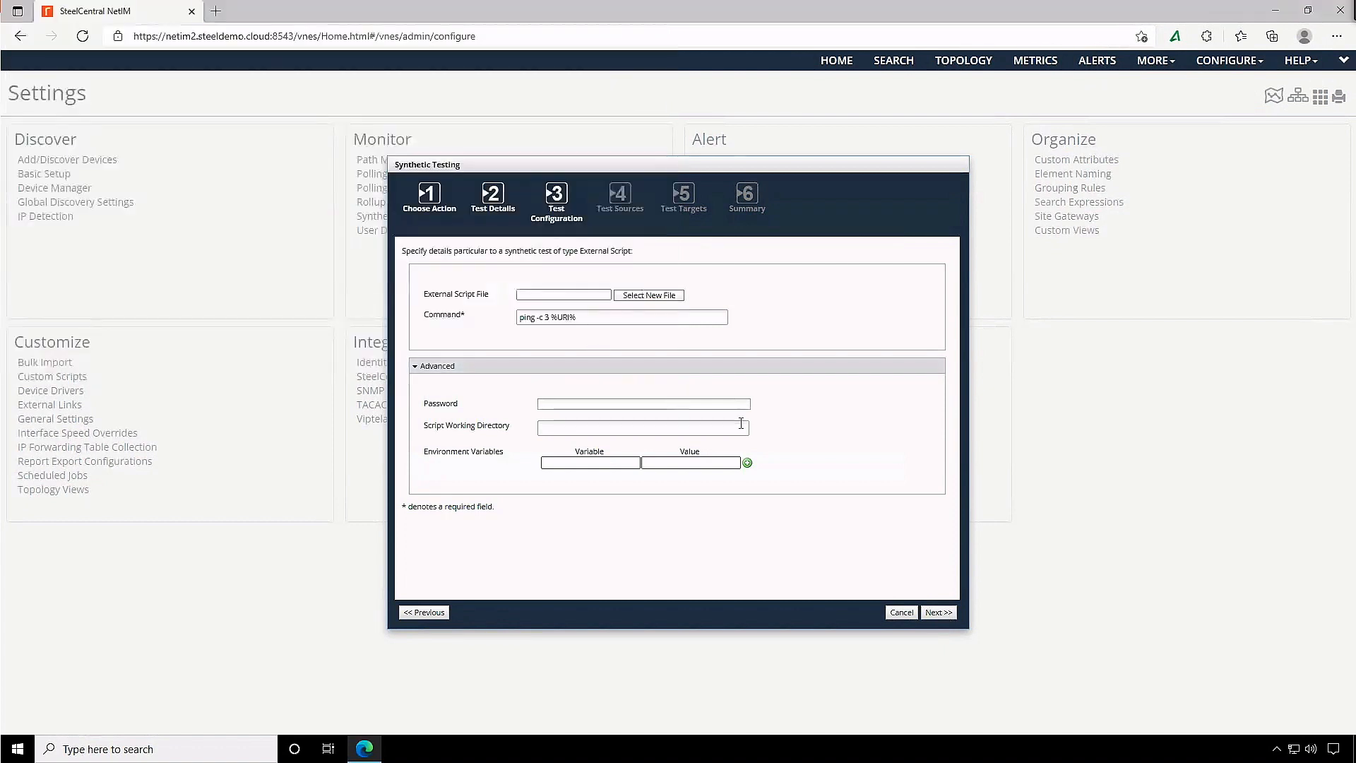
Review the test sources available to the Script-Check-Availability profile and return to the wizard's choice of action.
click(938, 613)
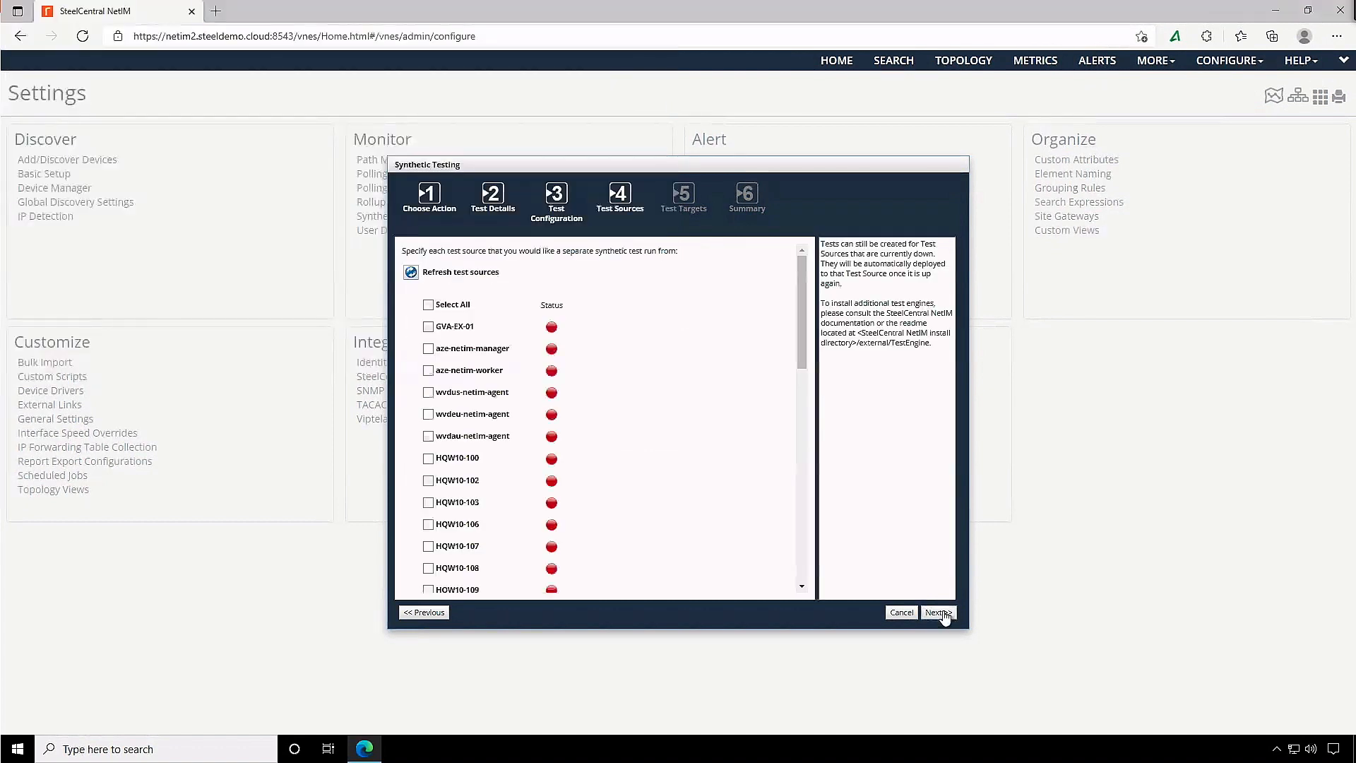
drag(798, 339, 805, 529)
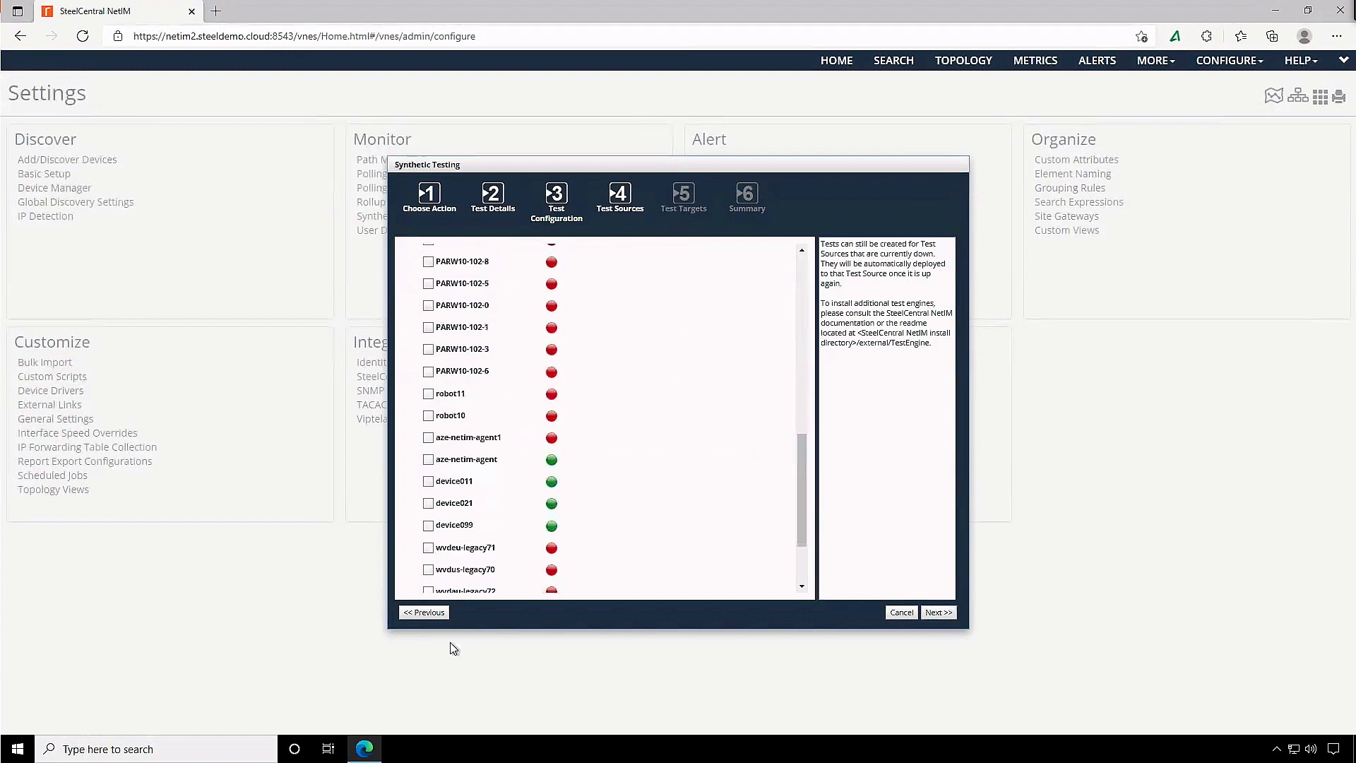
click(424, 612)
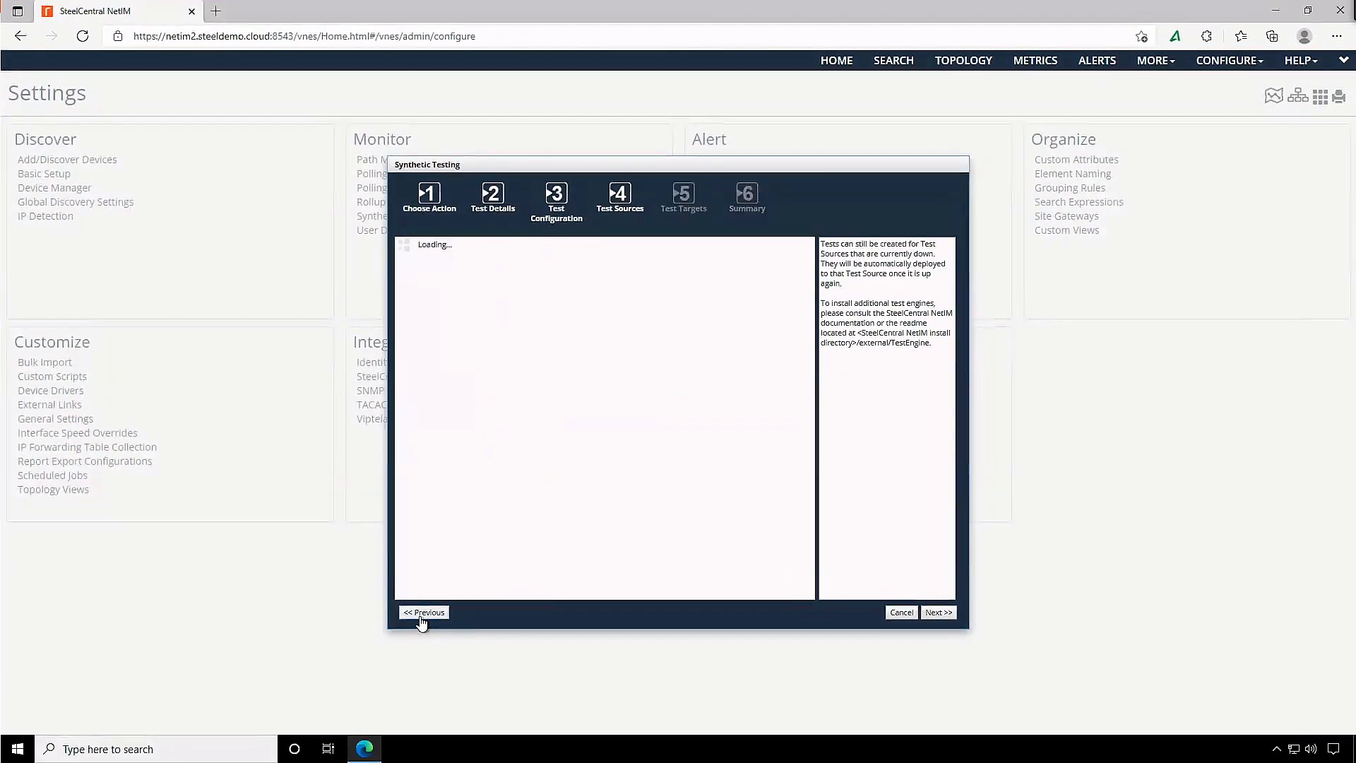
Open the ActiveDirectory profile for editing and show the advanced options of its LDAP test configuration.
click(415, 332)
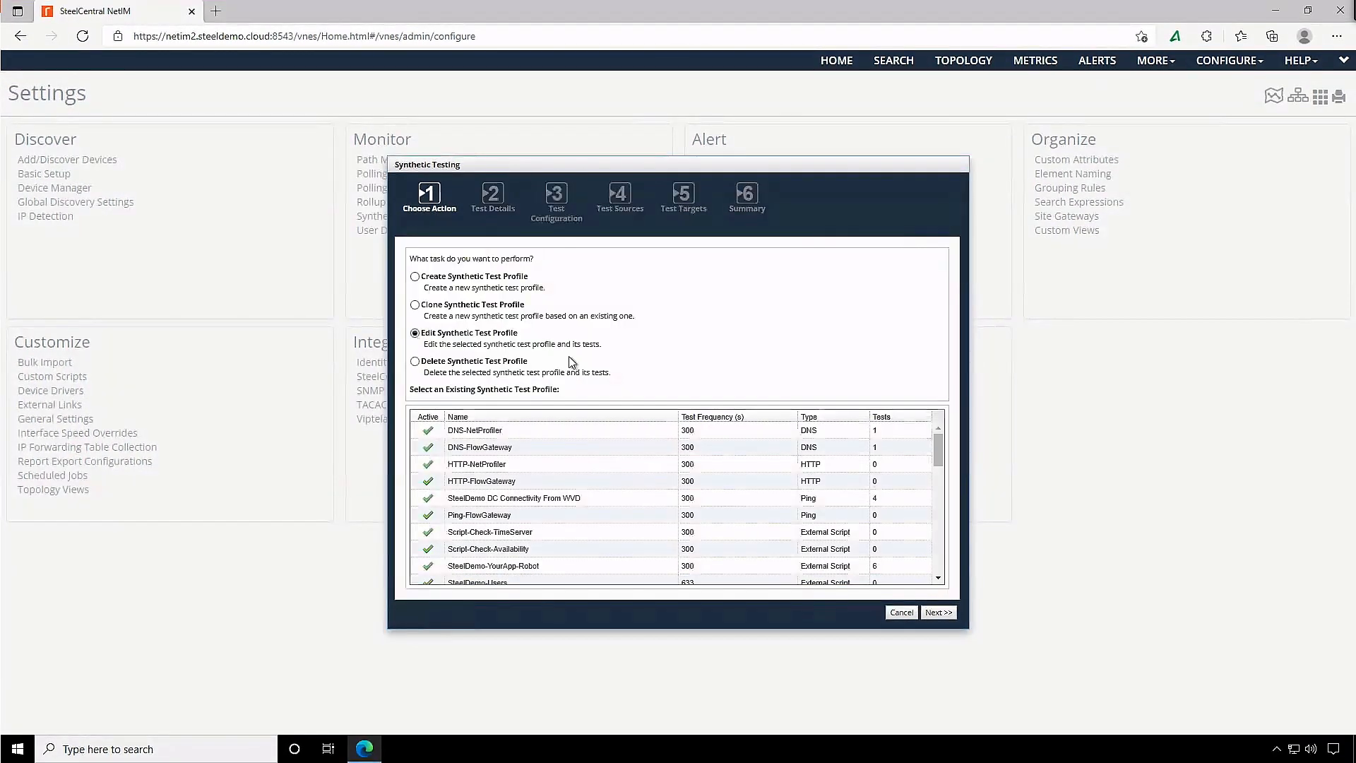
drag(936, 452, 942, 481)
click(749, 453)
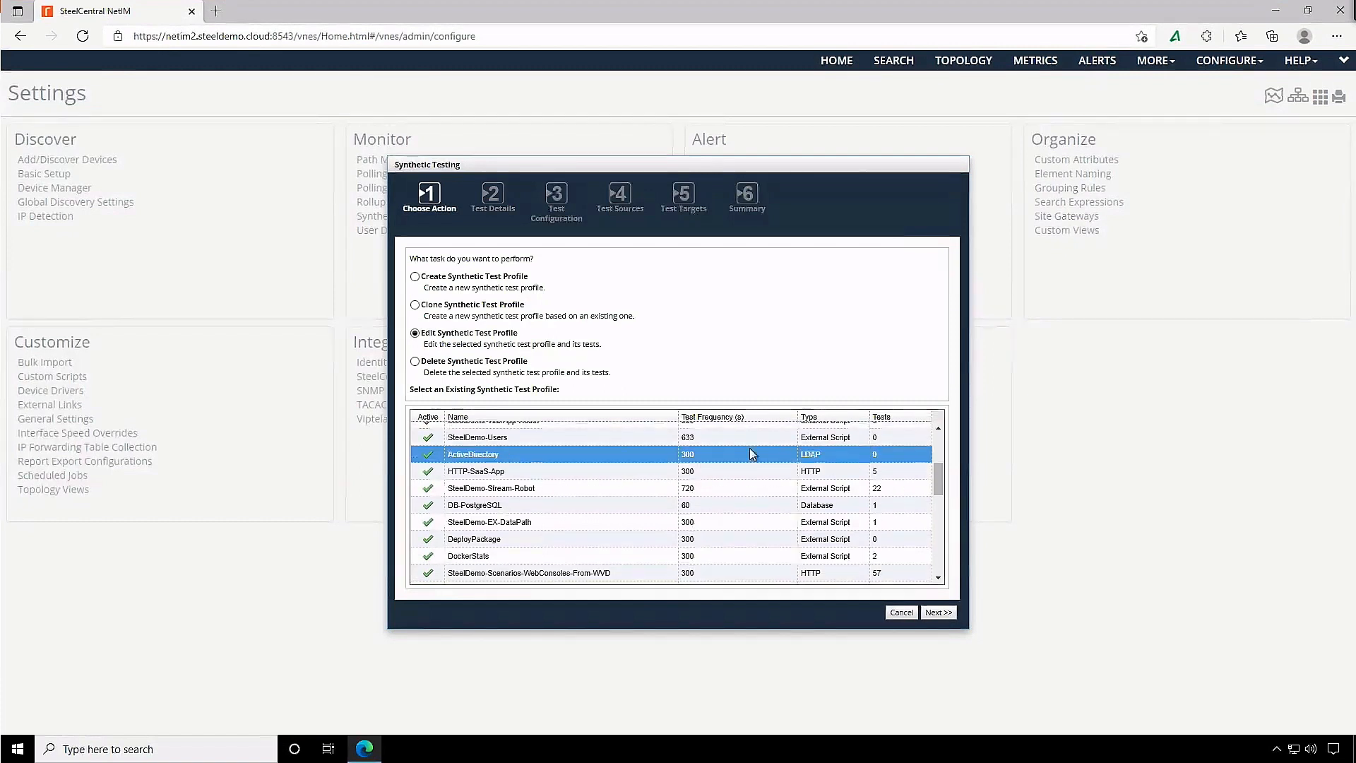
click(939, 612)
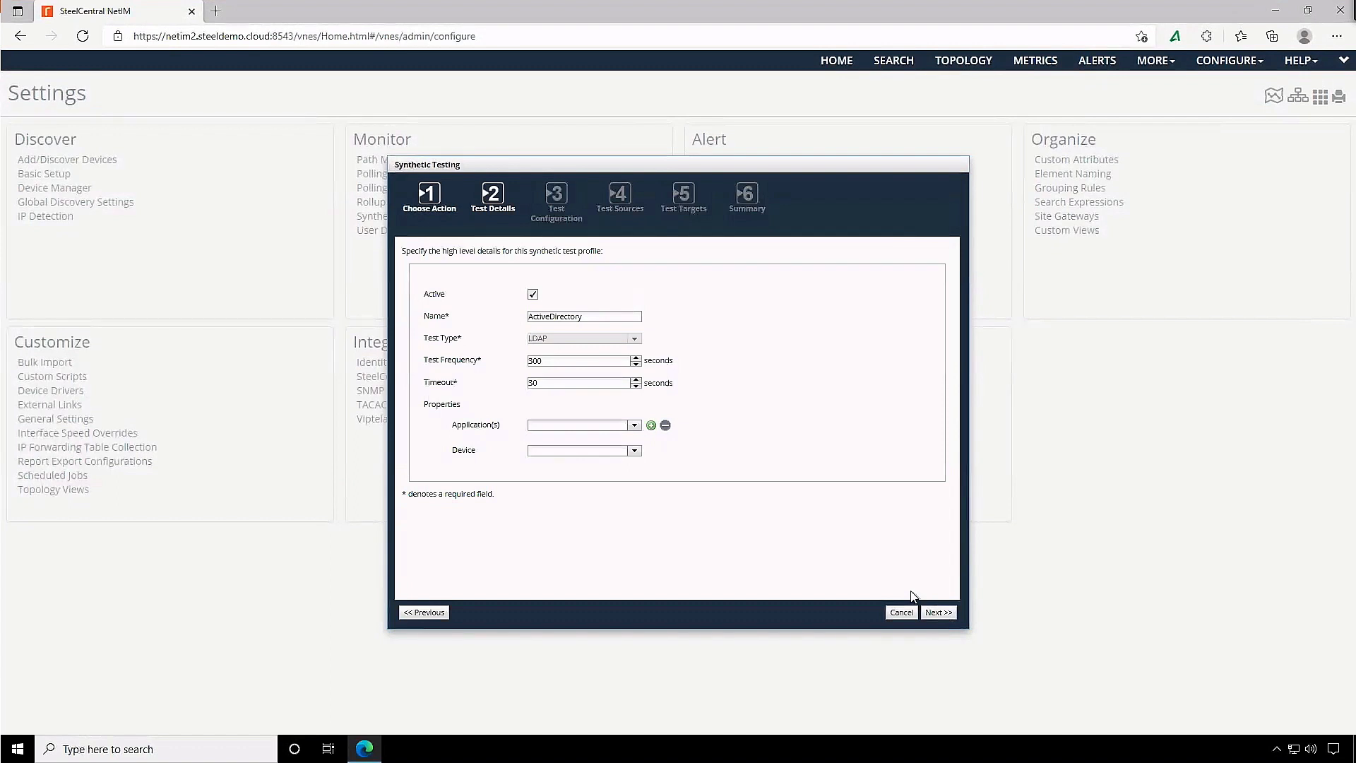
click(939, 613)
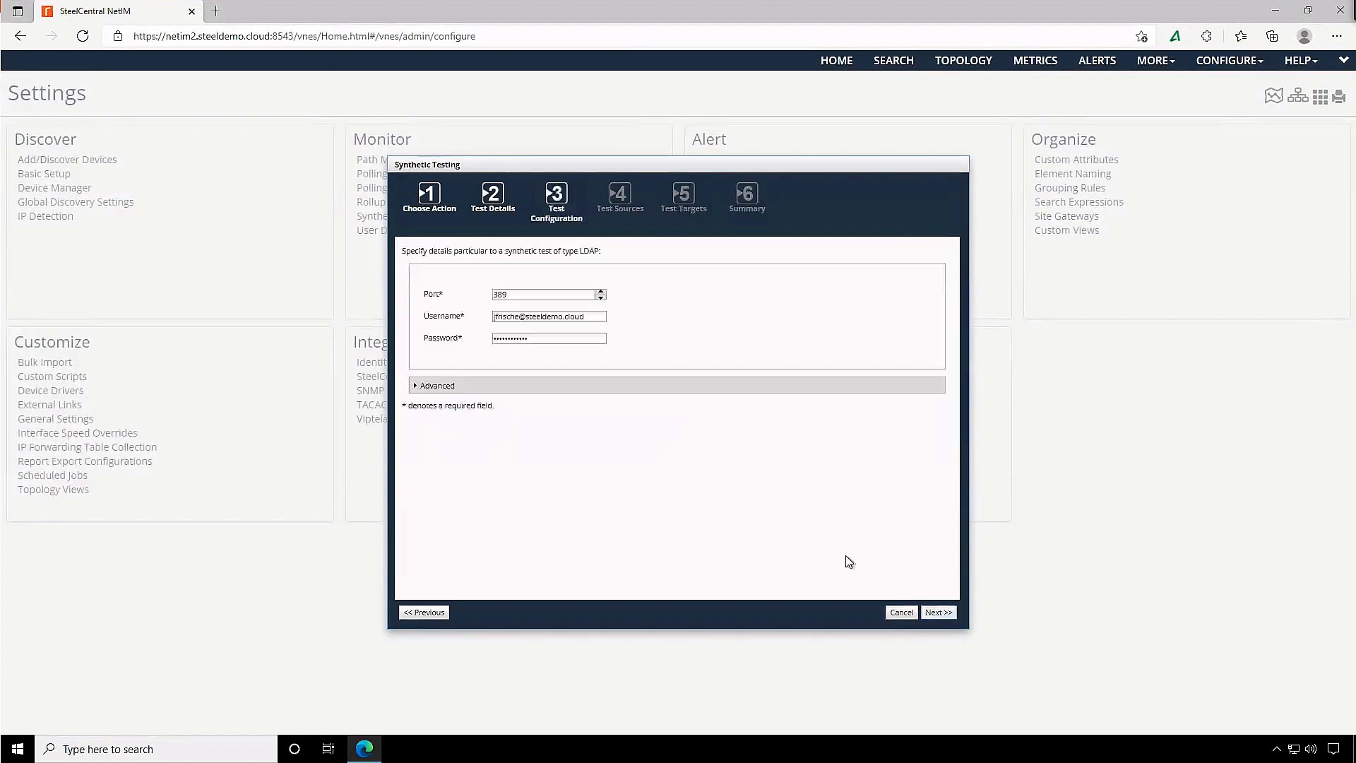
click(416, 386)
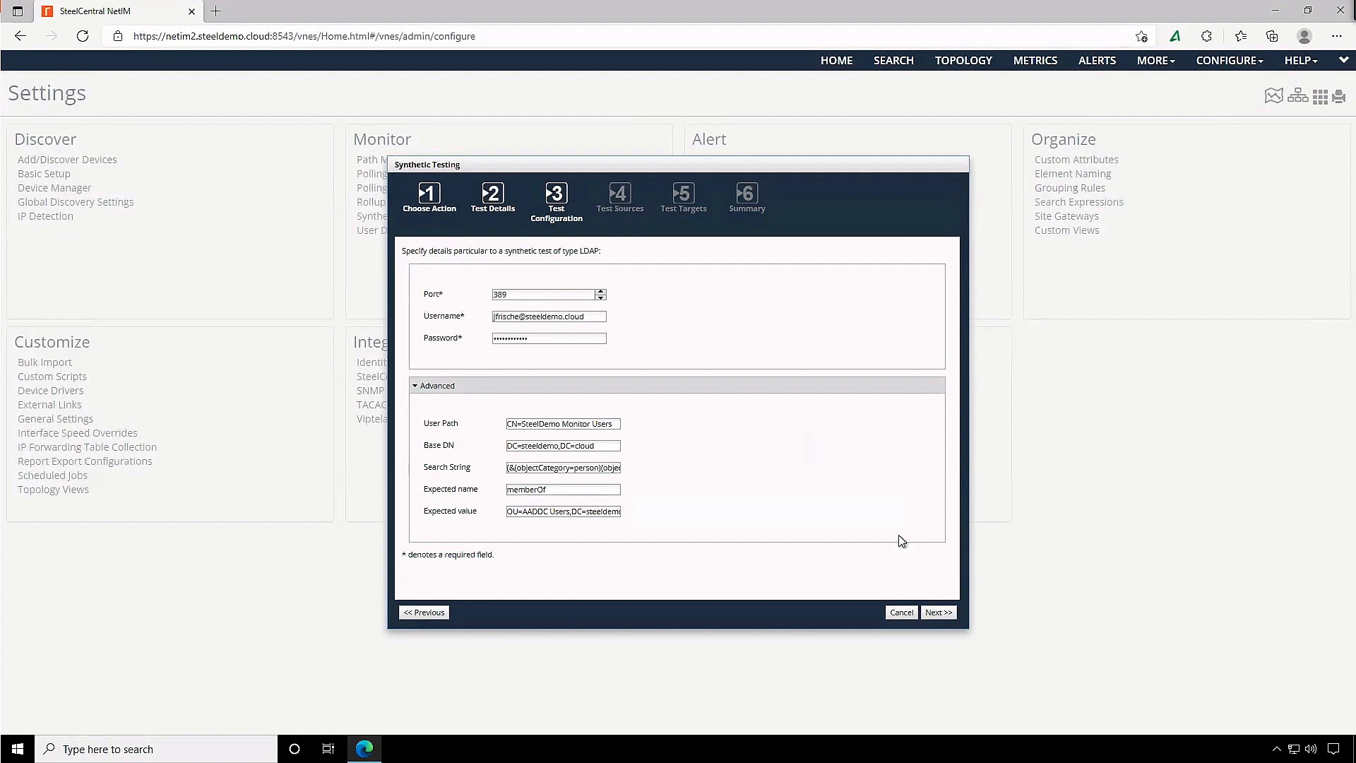
Review the test sources available to the ActiveDirectory profile and return to the wizard's choice of action.
click(940, 612)
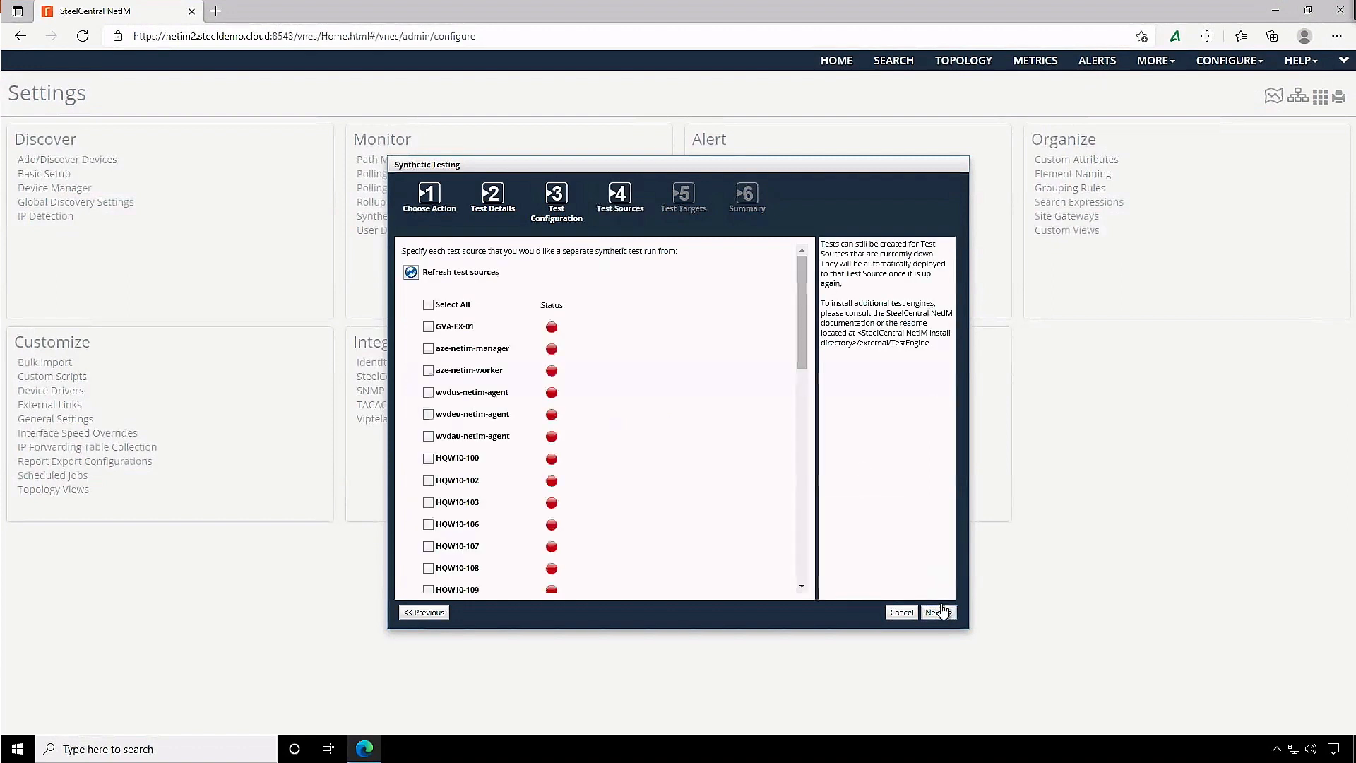
drag(801, 352, 803, 526)
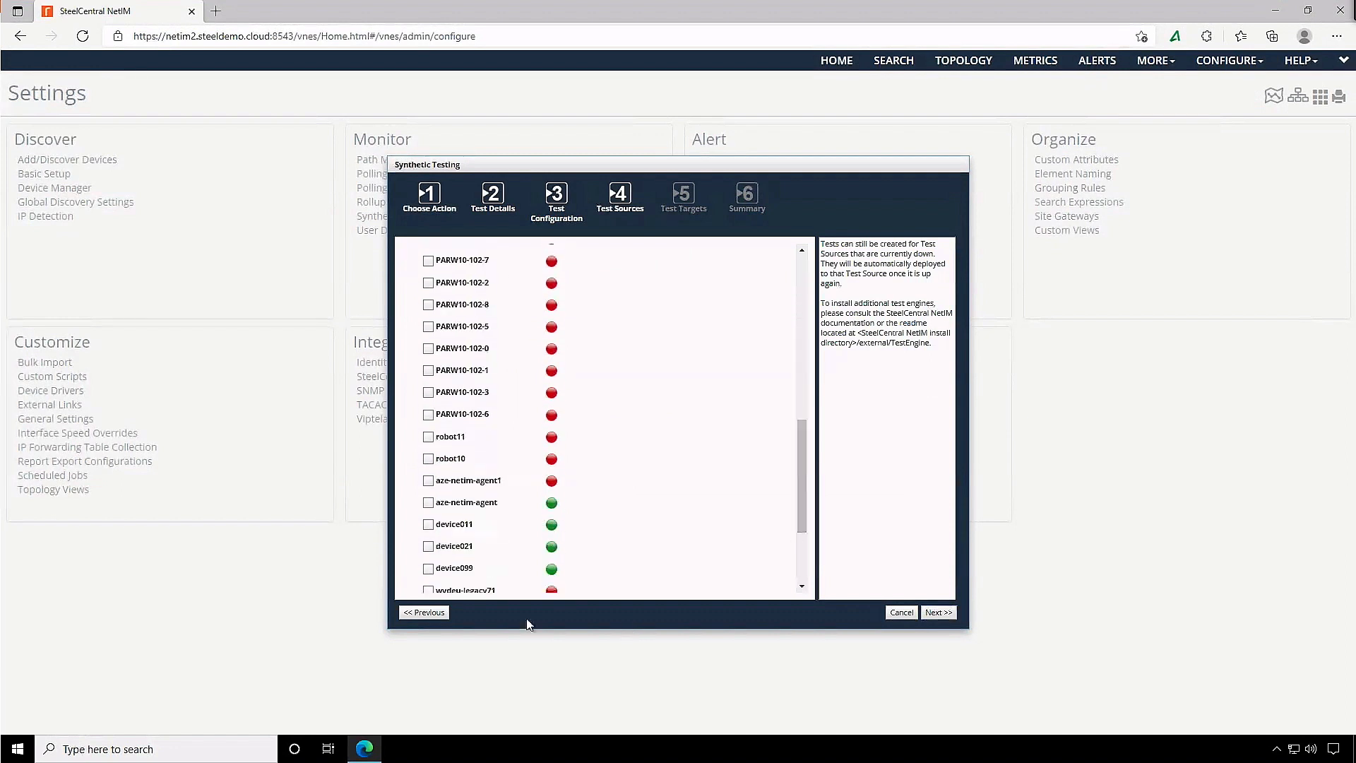
click(425, 612)
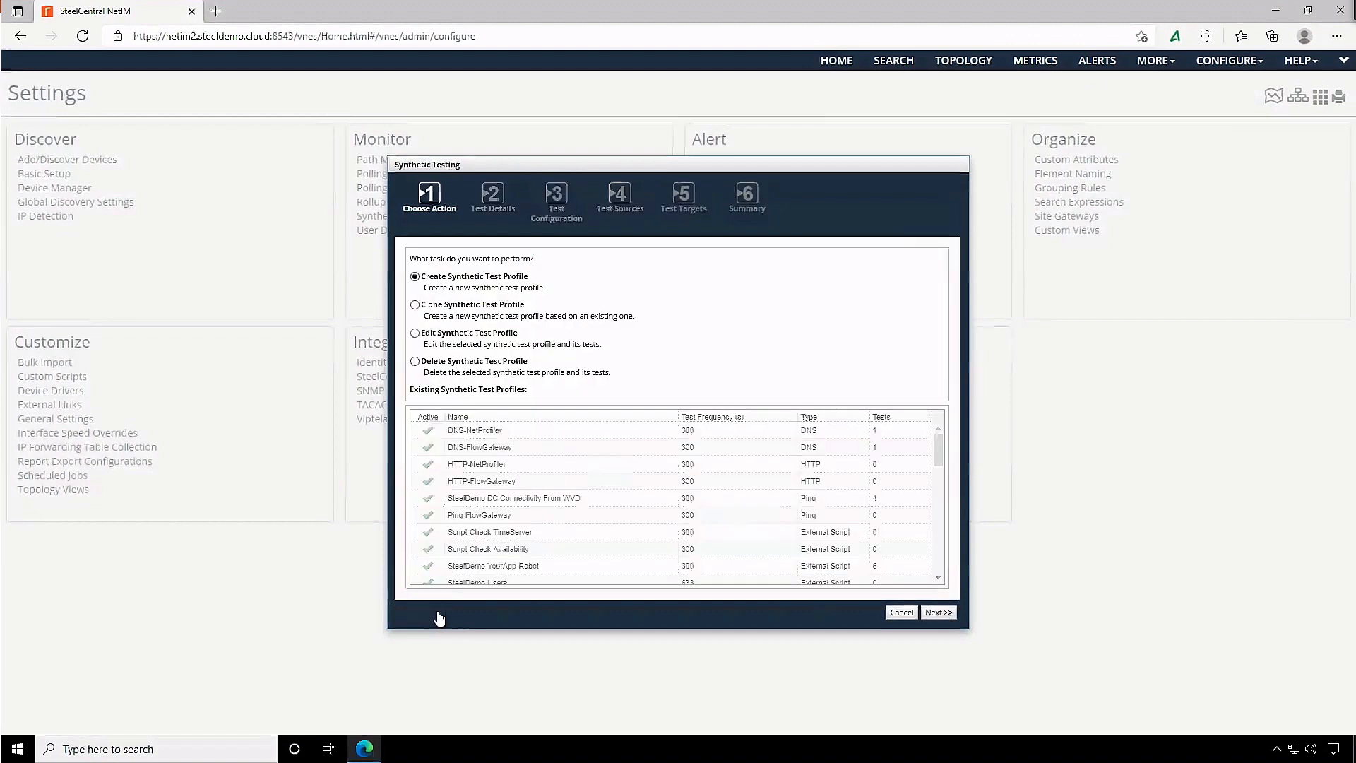
Choose to edit the DB-PostgreSQL database profile and open its test details.
click(416, 334)
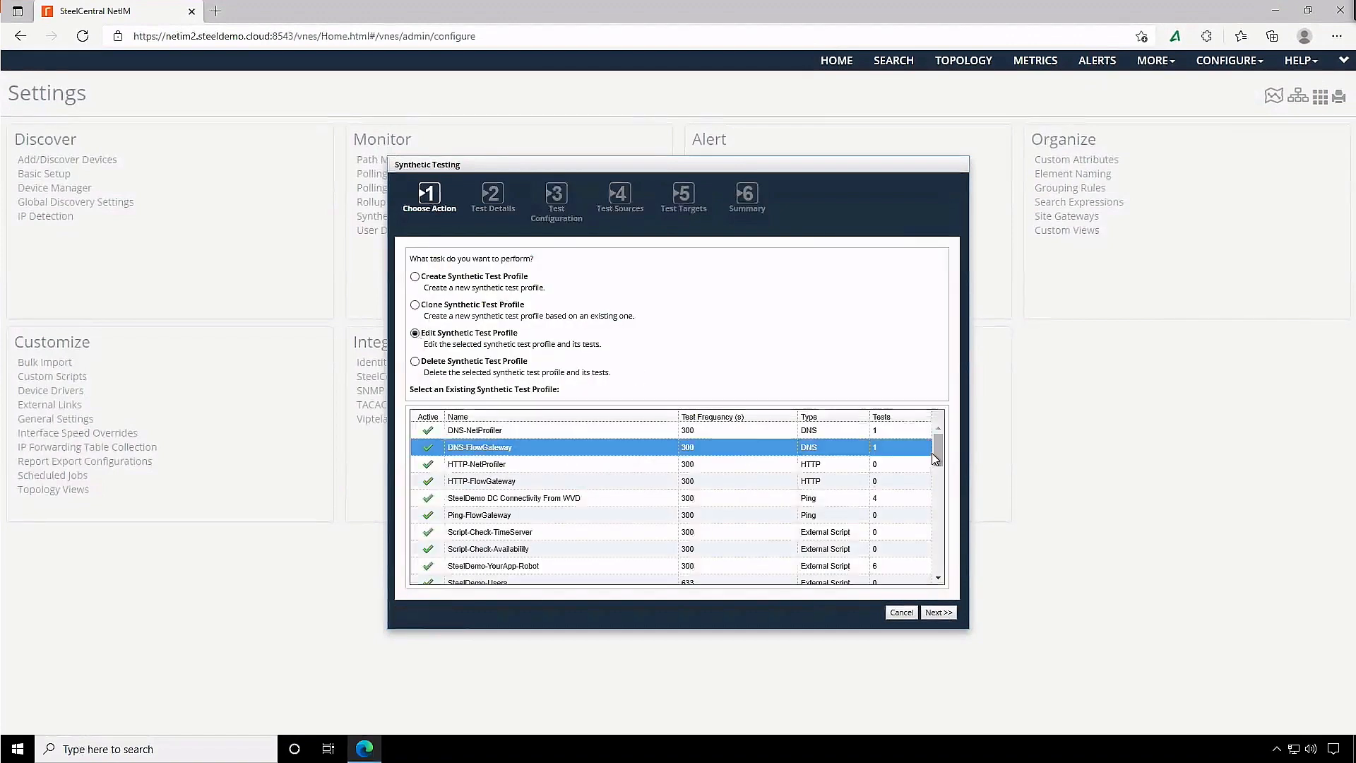
drag(938, 452, 938, 491)
click(572, 486)
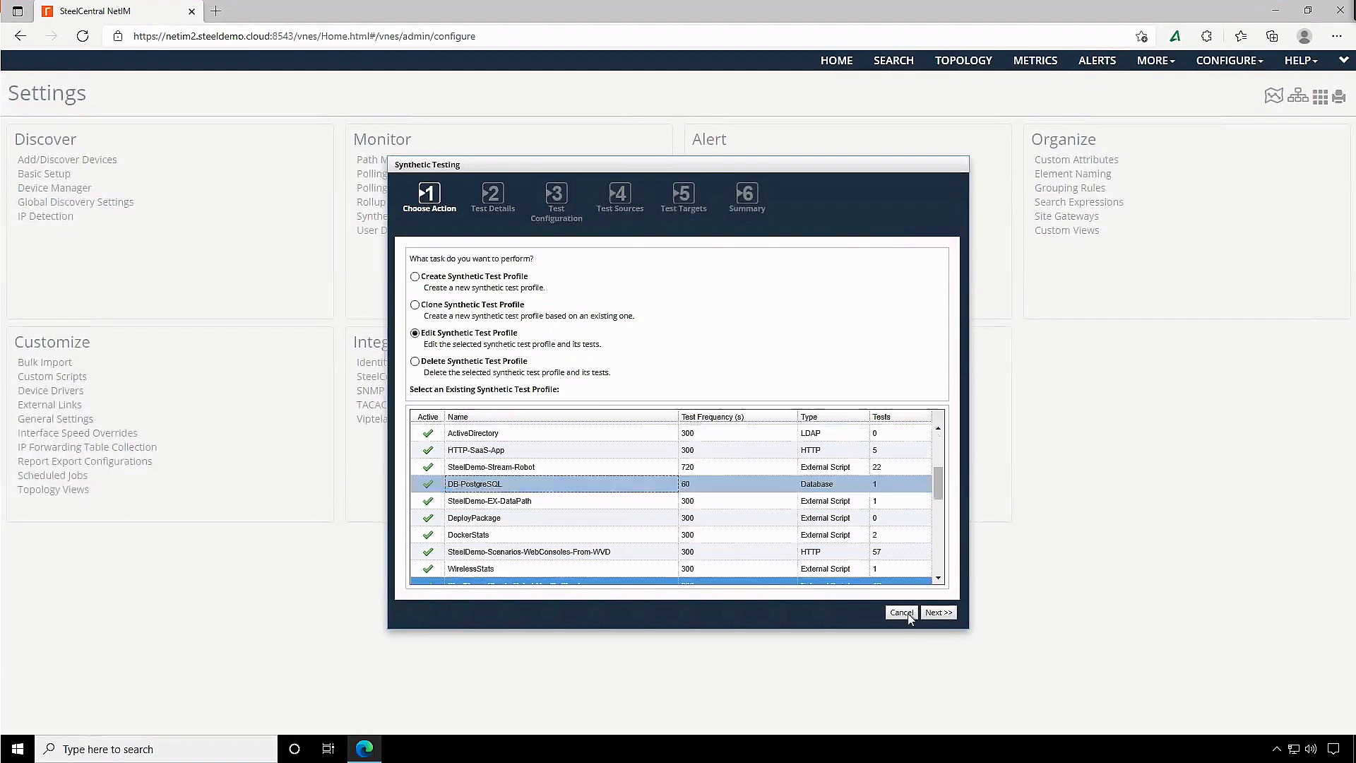
click(932, 614)
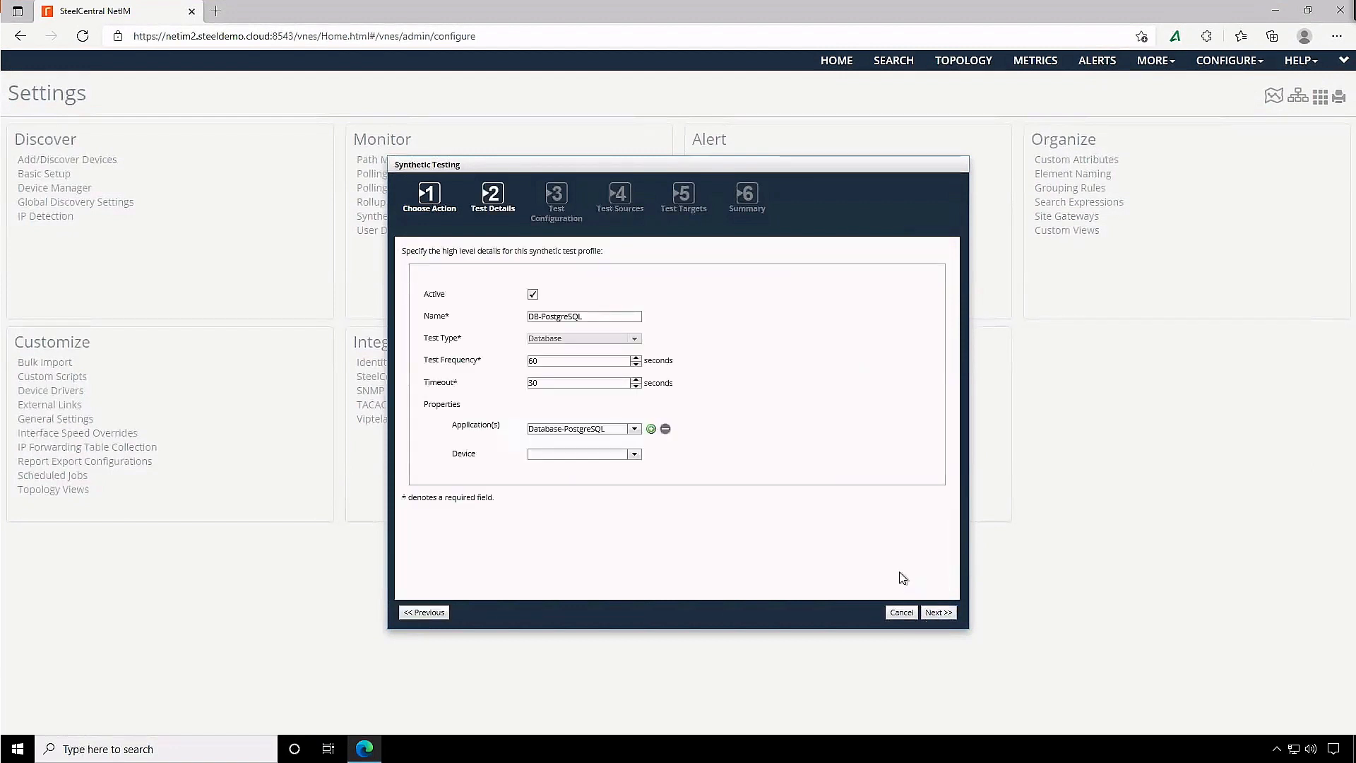
Review the DB-PostgreSQL profile's advanced test configuration and its test sources, returning to the wizard's choice of action.
click(938, 613)
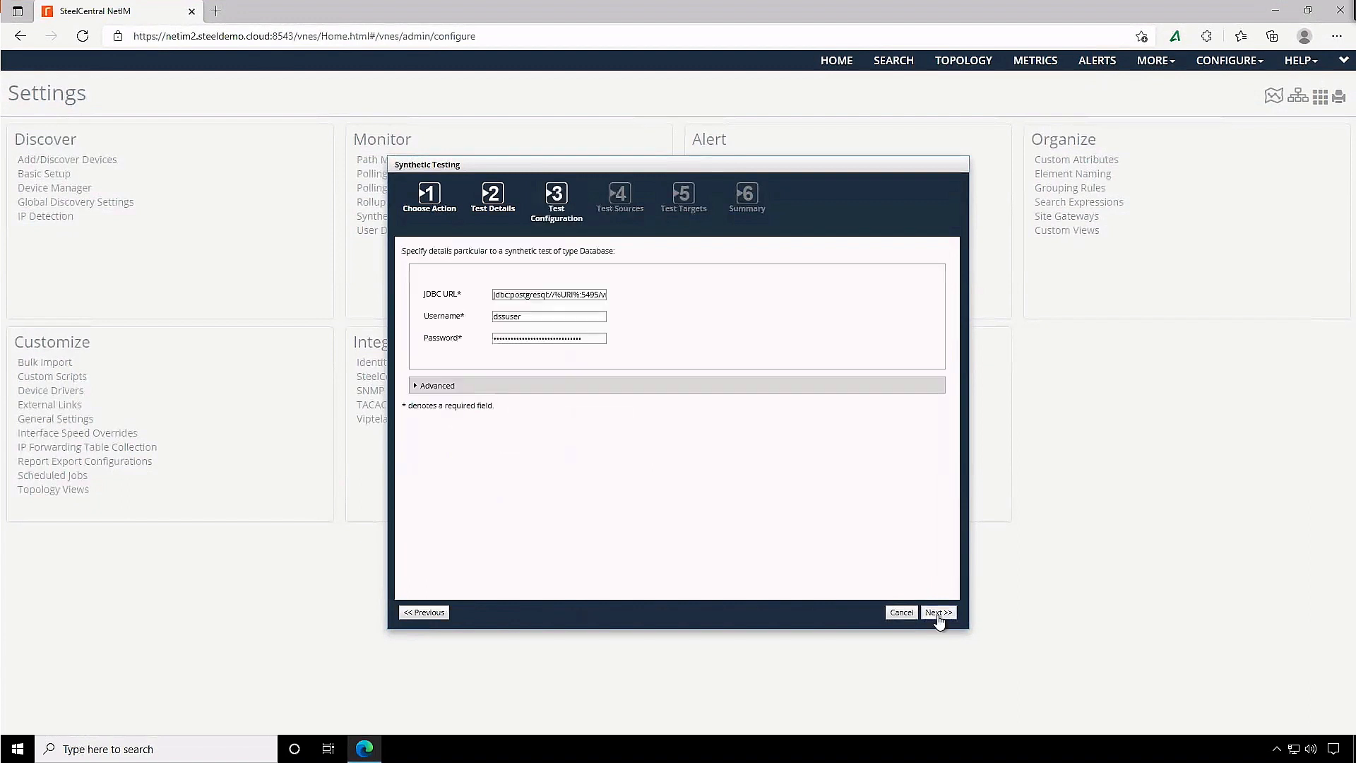
click(417, 387)
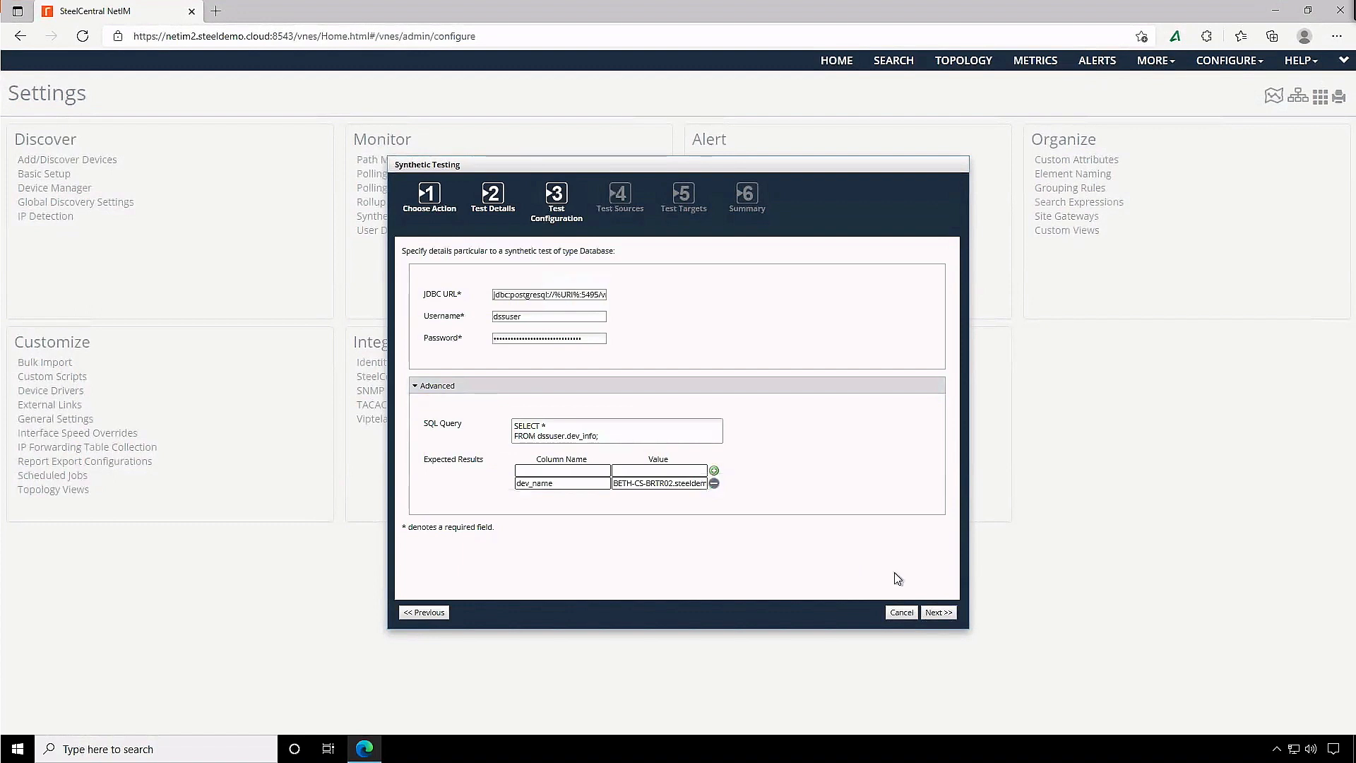
click(939, 613)
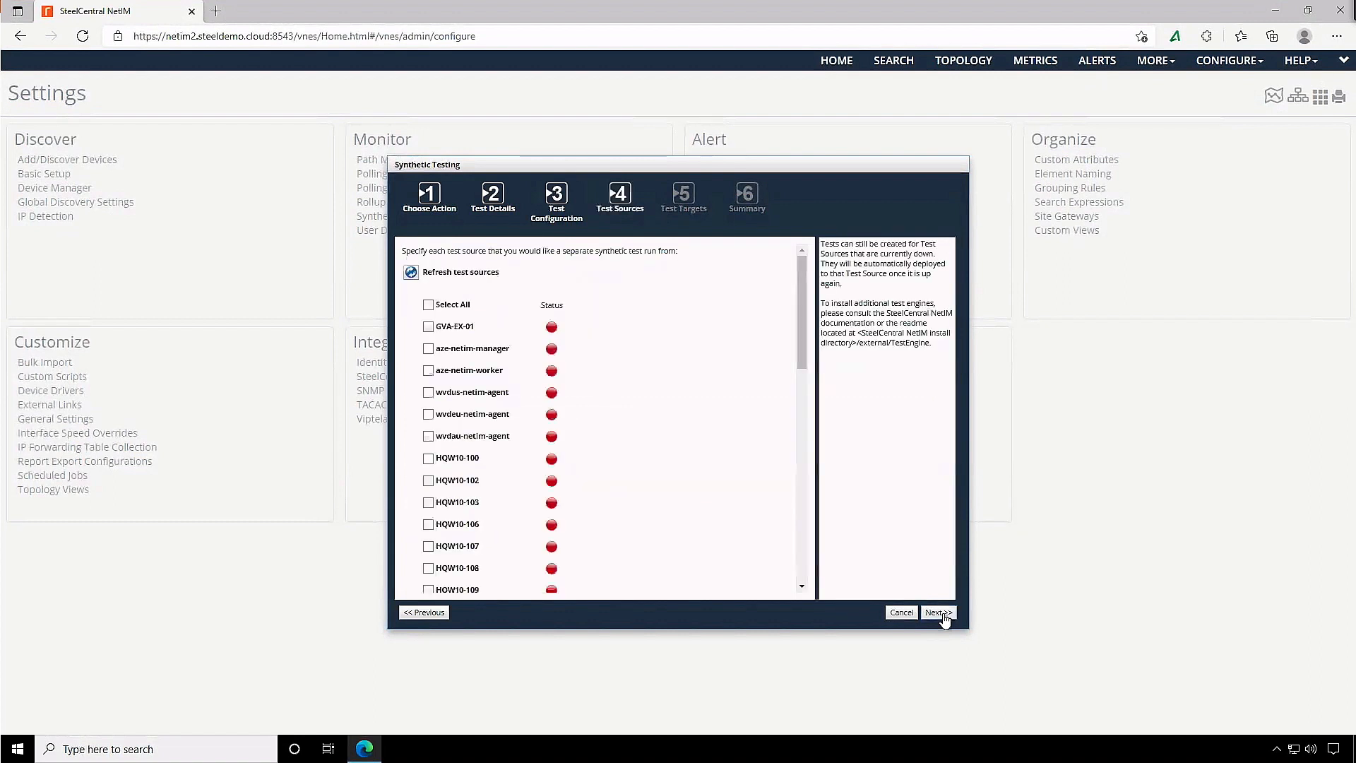
scroll(804, 381, down, 1)
drag(807, 404, 803, 527)
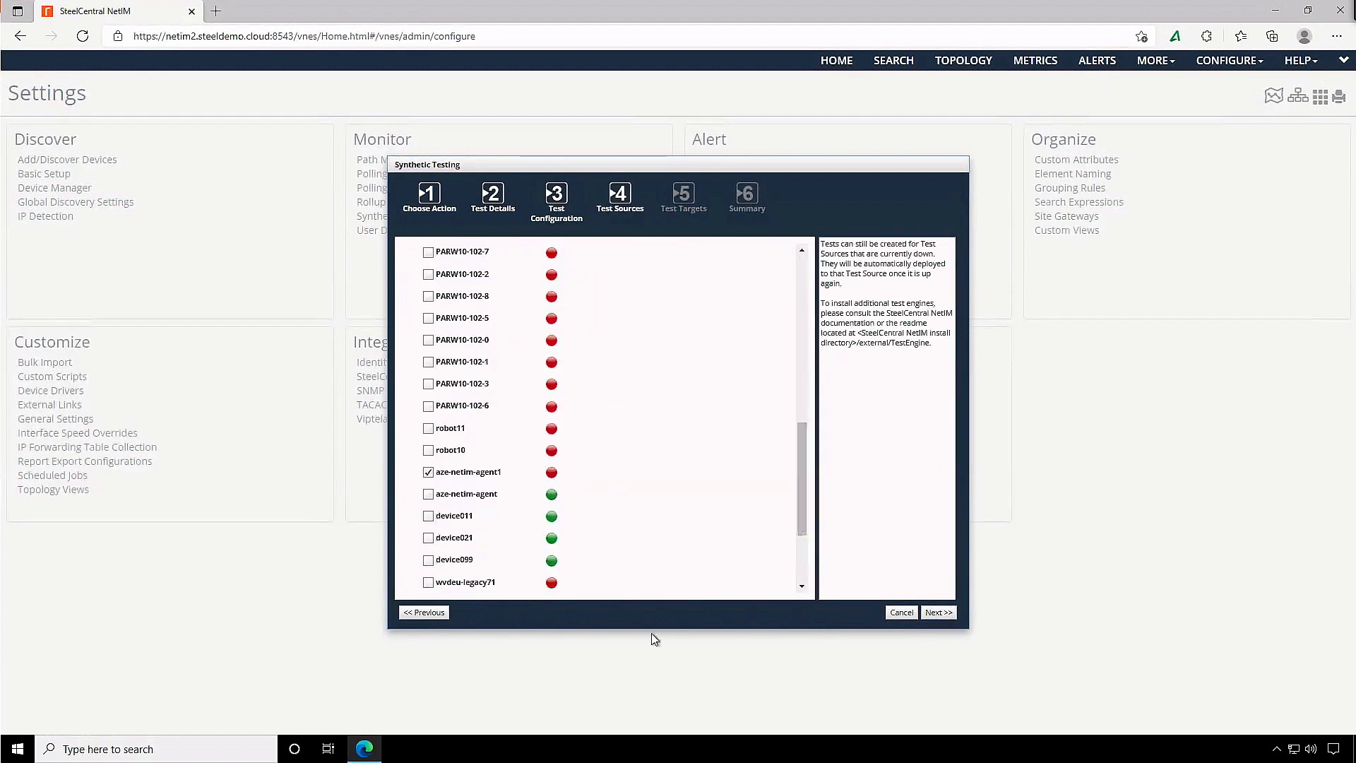
click(425, 613)
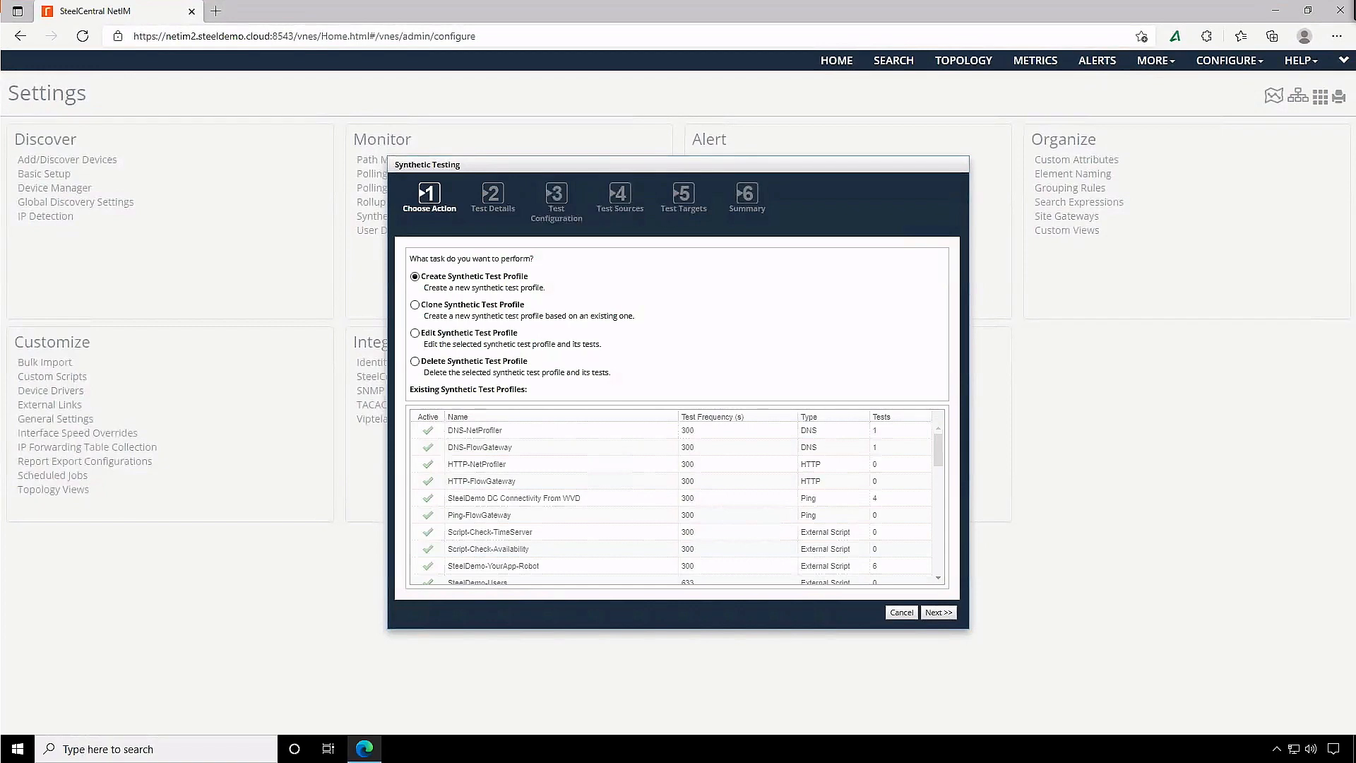
Start creating a new synthetic test profile and review the test types it offers.
click(947, 615)
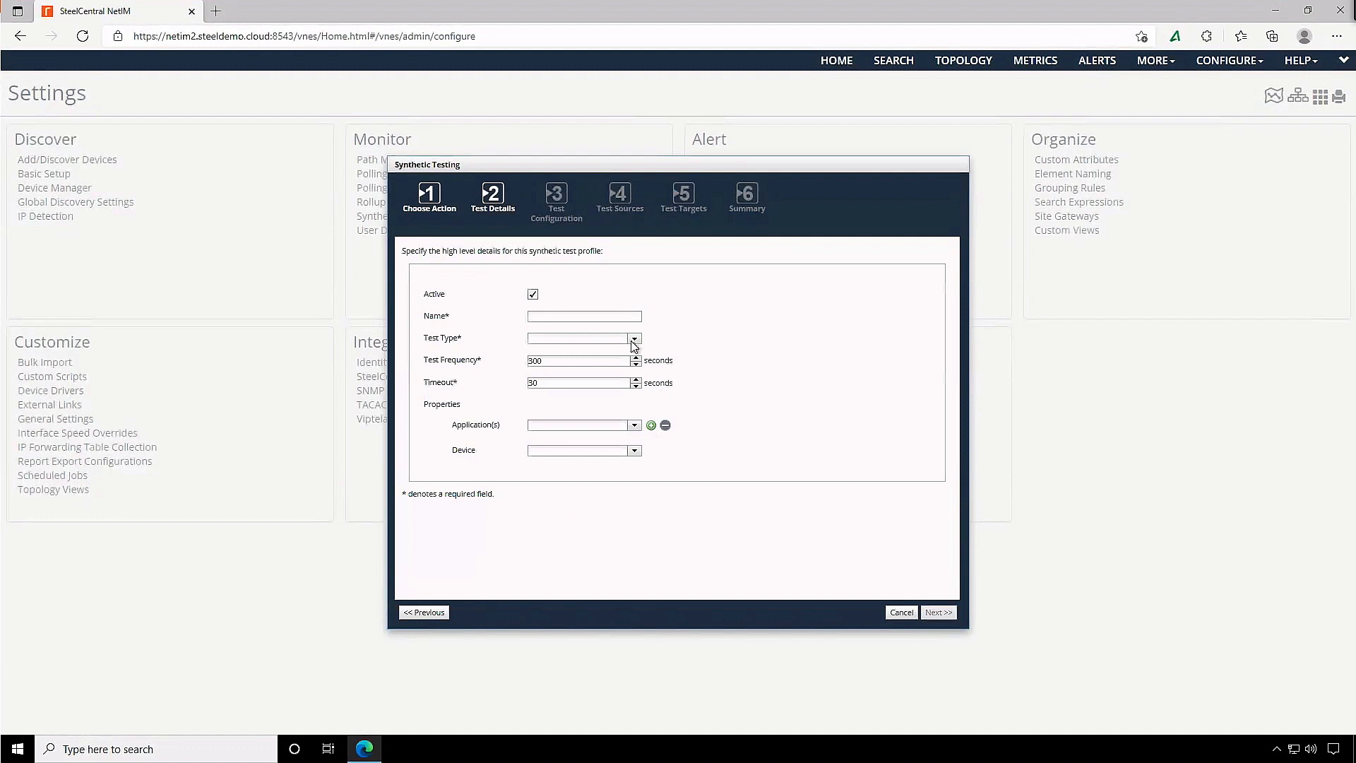
click(633, 342)
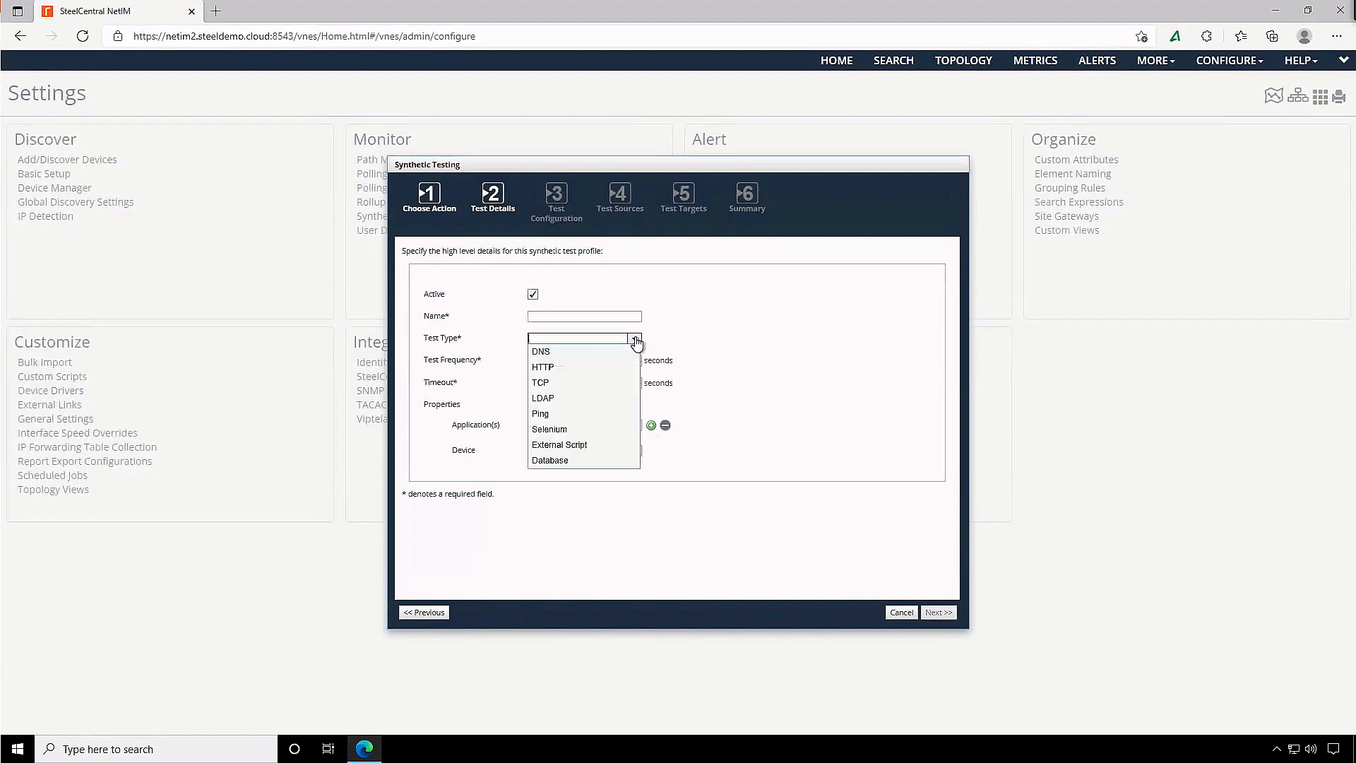
click(713, 359)
Name the profile DNS-TEST, set its test type to DNS and its application to RentalApp, and continue to the test configuration.
click(582, 317)
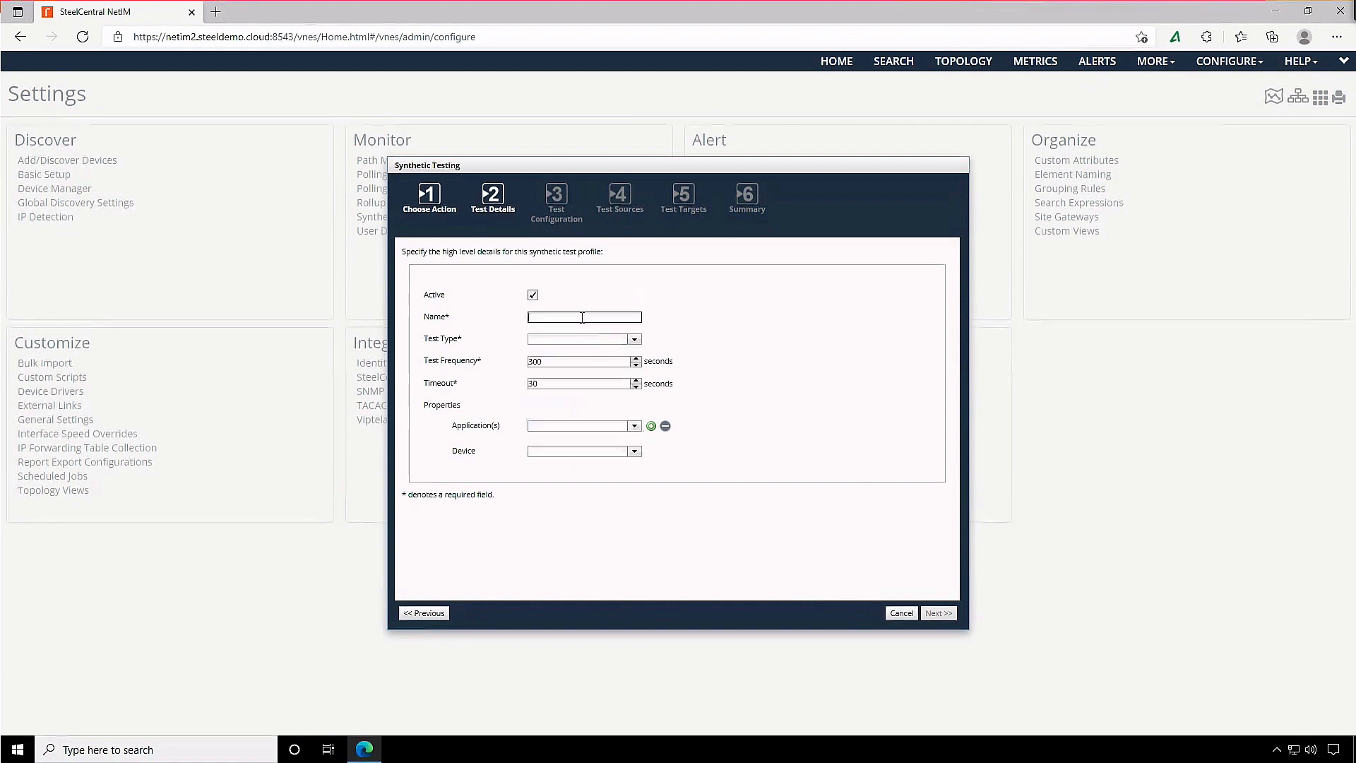
text(DNS)
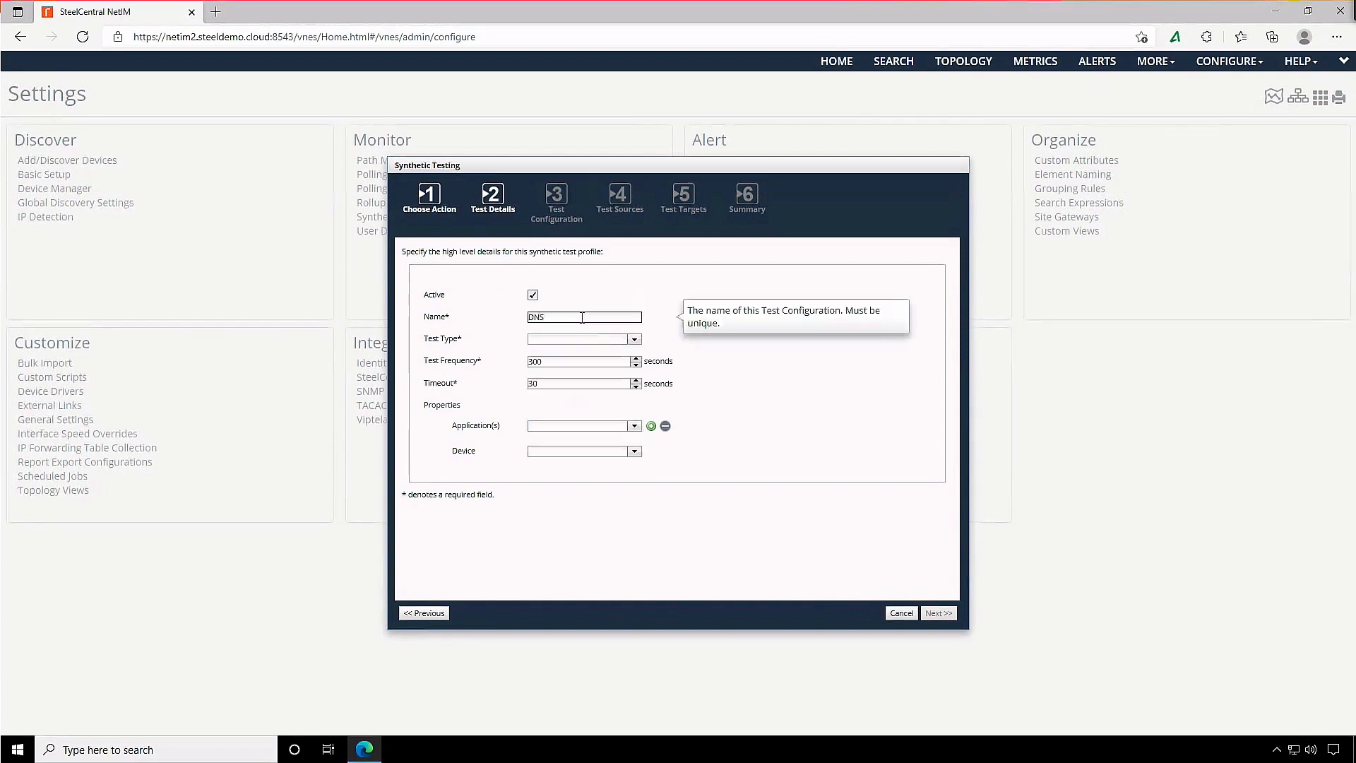
text(-TEST)
click(635, 340)
click(596, 357)
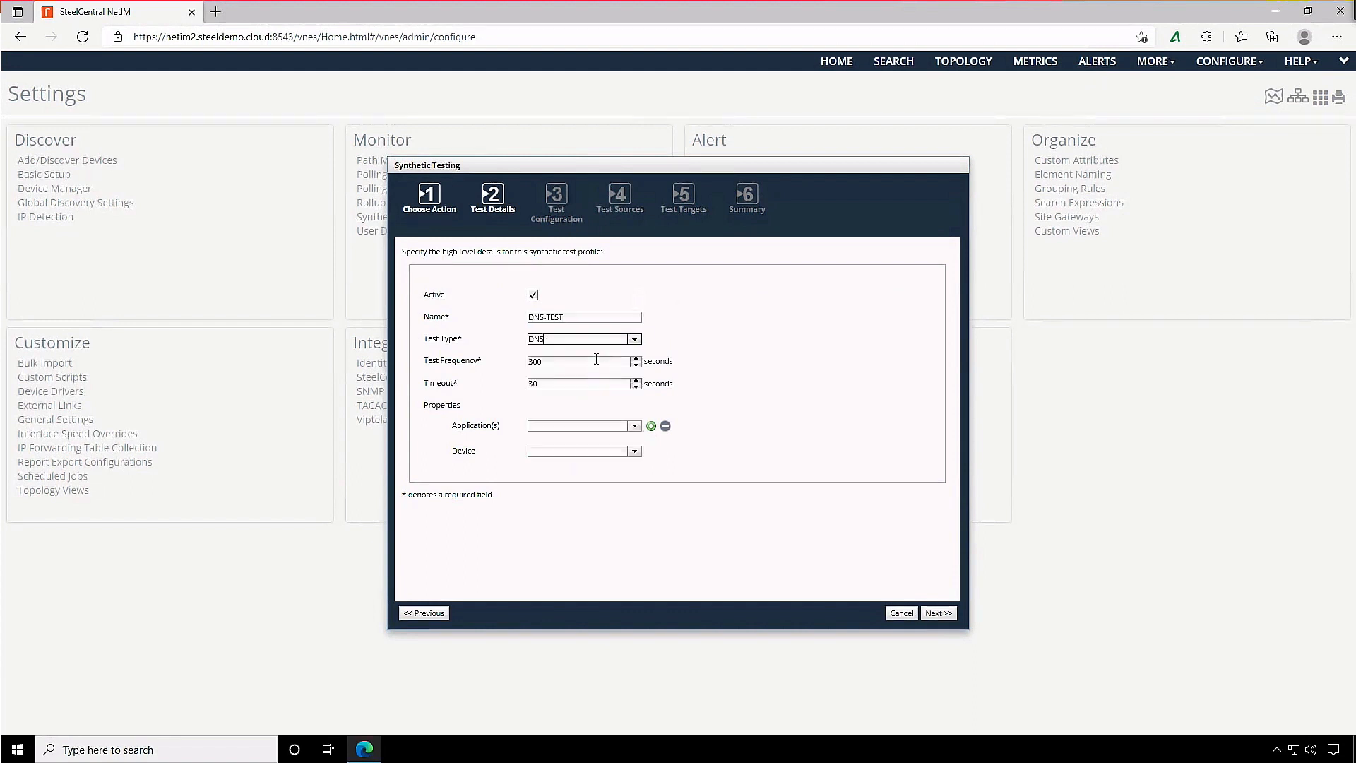
click(592, 424)
text(RentalApp)
click(649, 481)
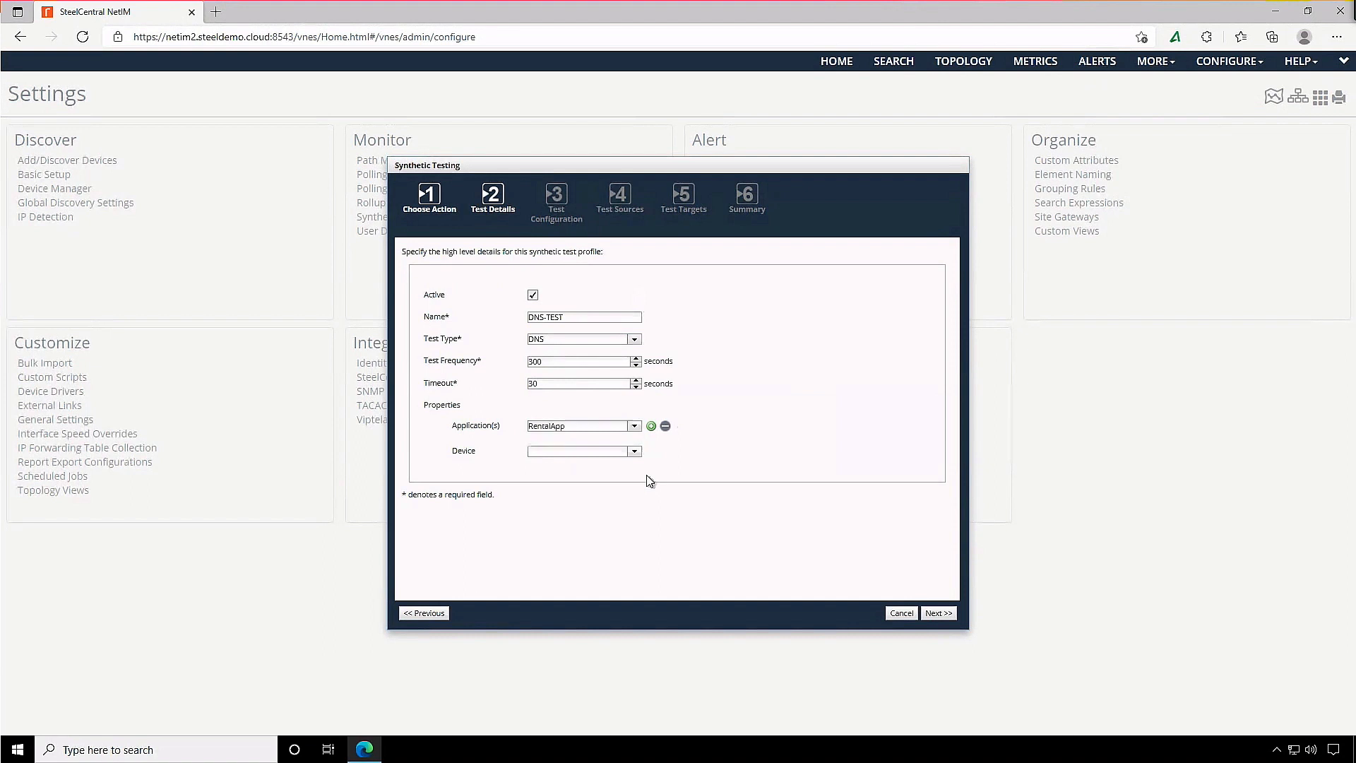
click(933, 614)
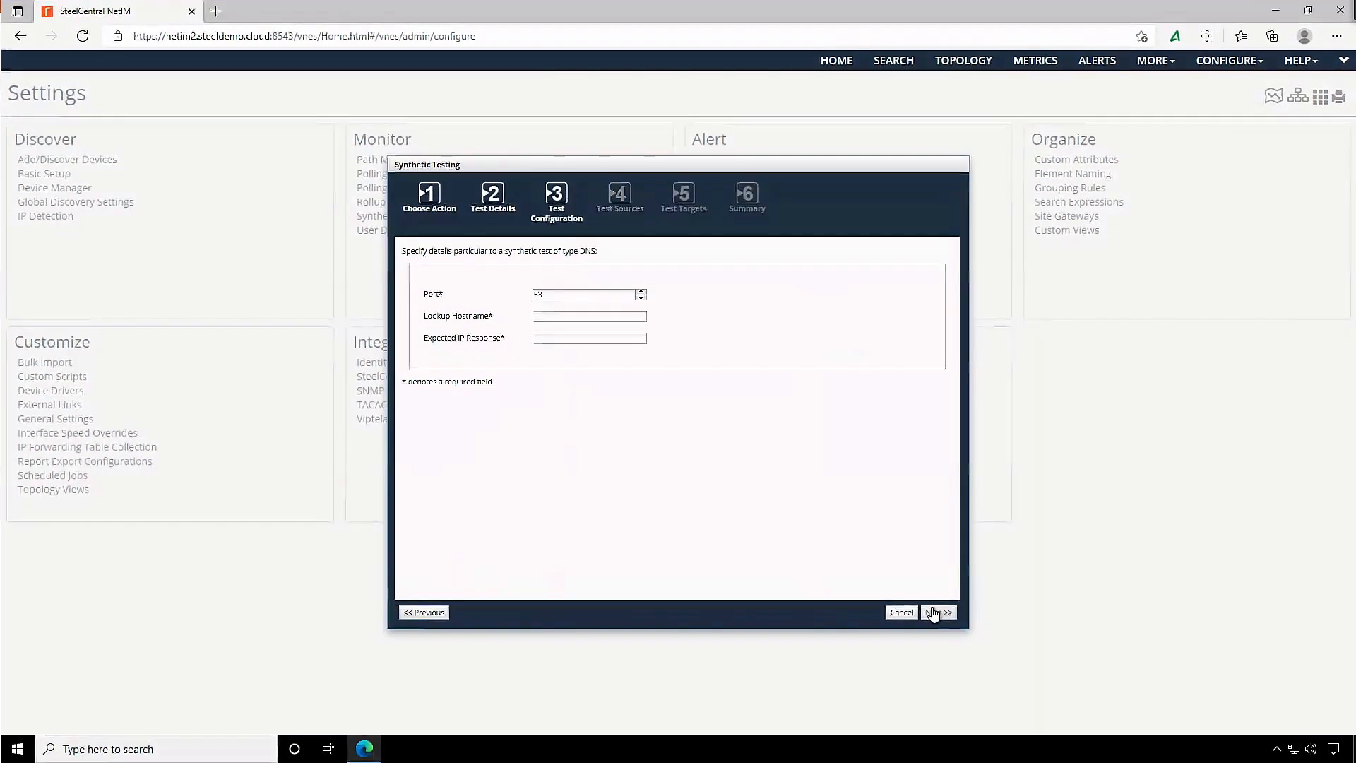
Set the DNS test's lookup hostname to rentalapp.steeldemo.cloud and its expected IP response to 18.209.231.87, and continue to the test sources.
click(548, 317)
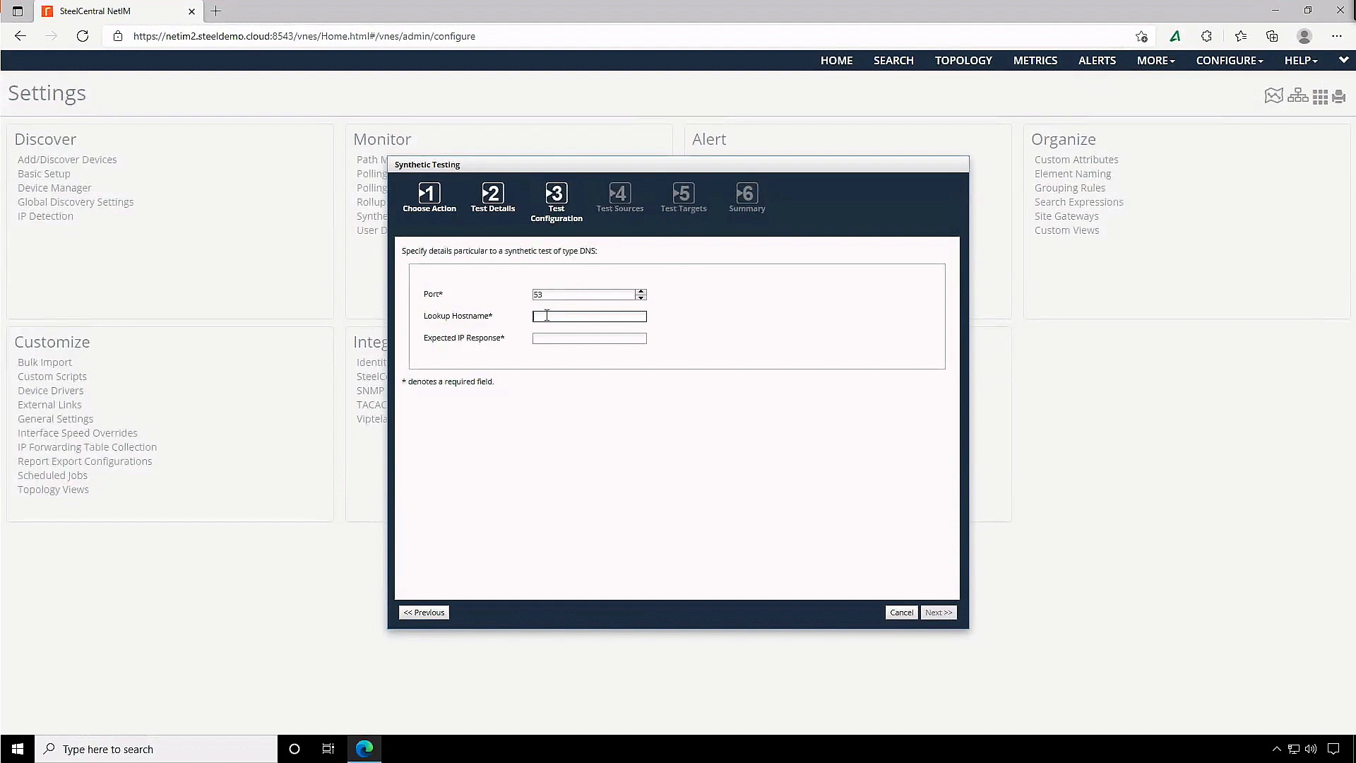
text(rentalapp)
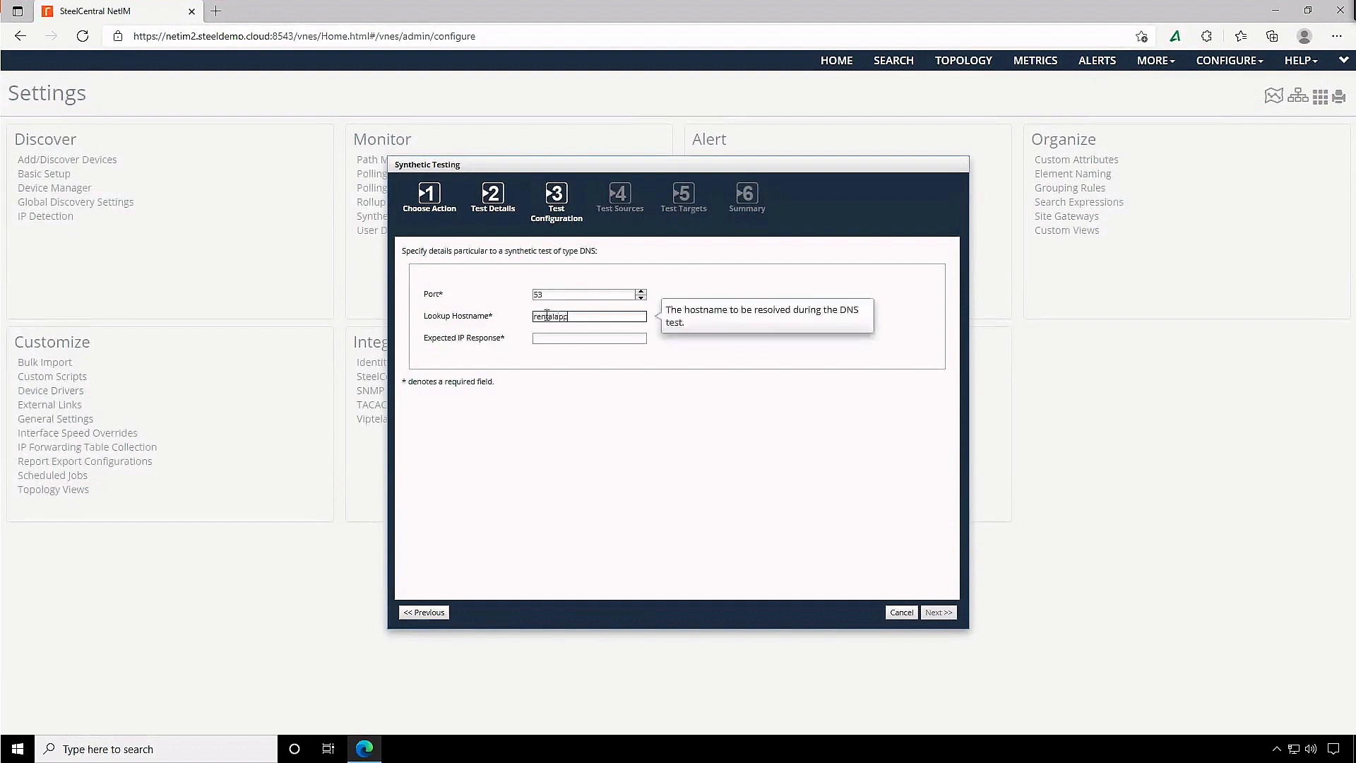
text(.steeldemo.cloud)
key(Tab)
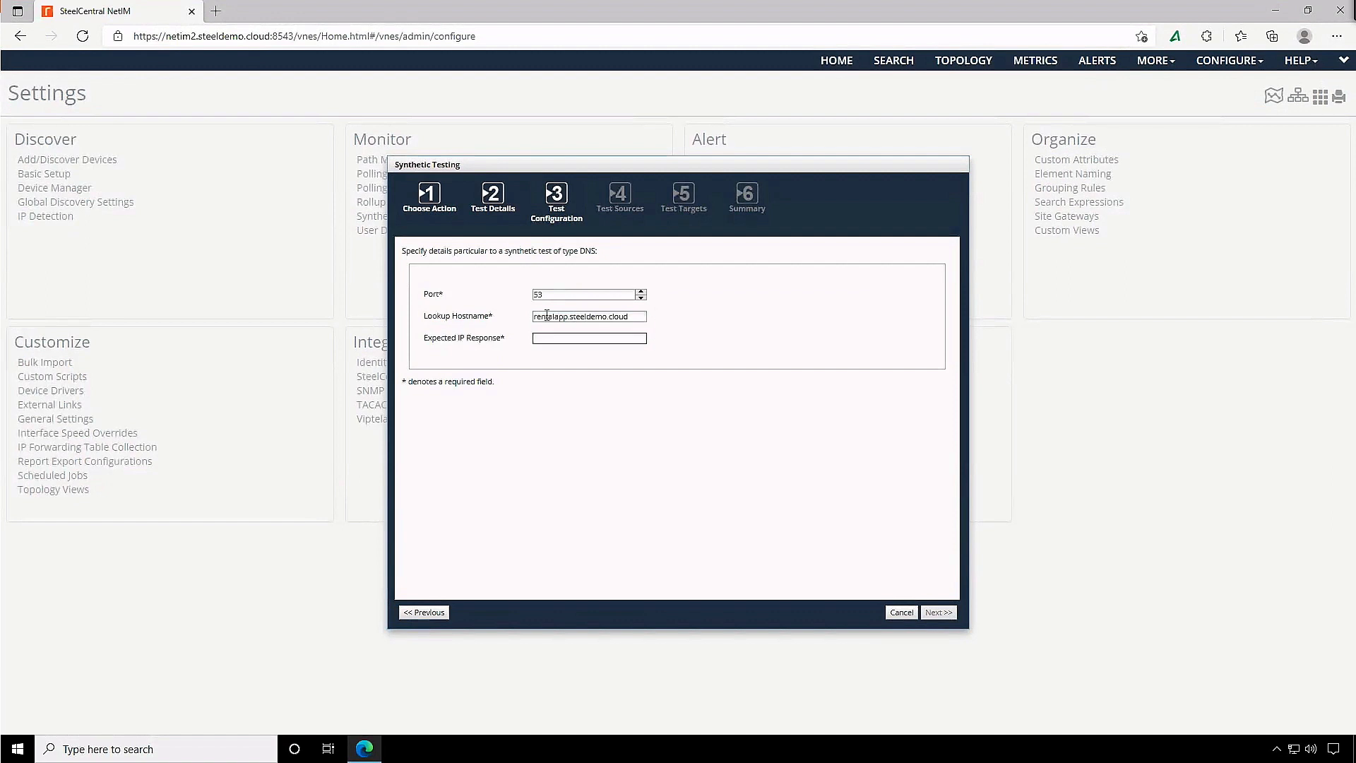
text(18.2)
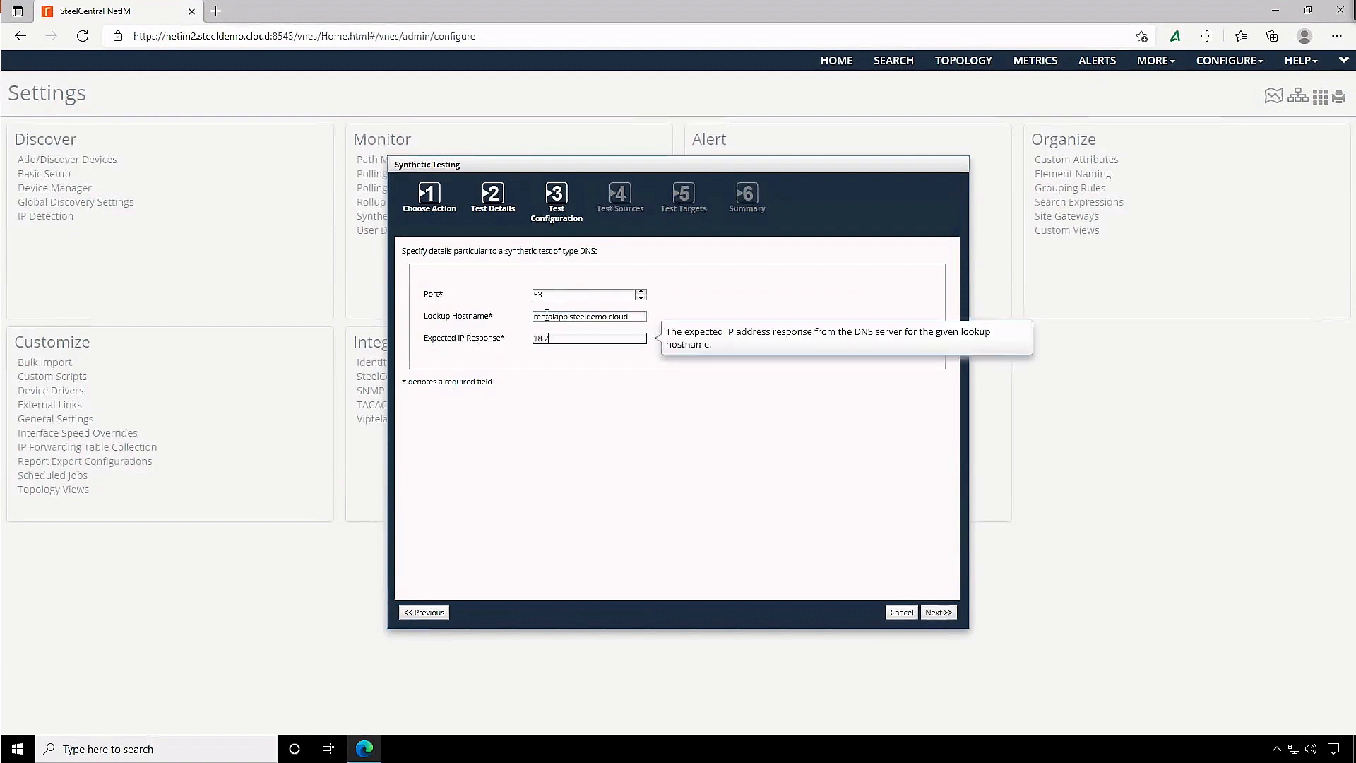
text(05.231.87)
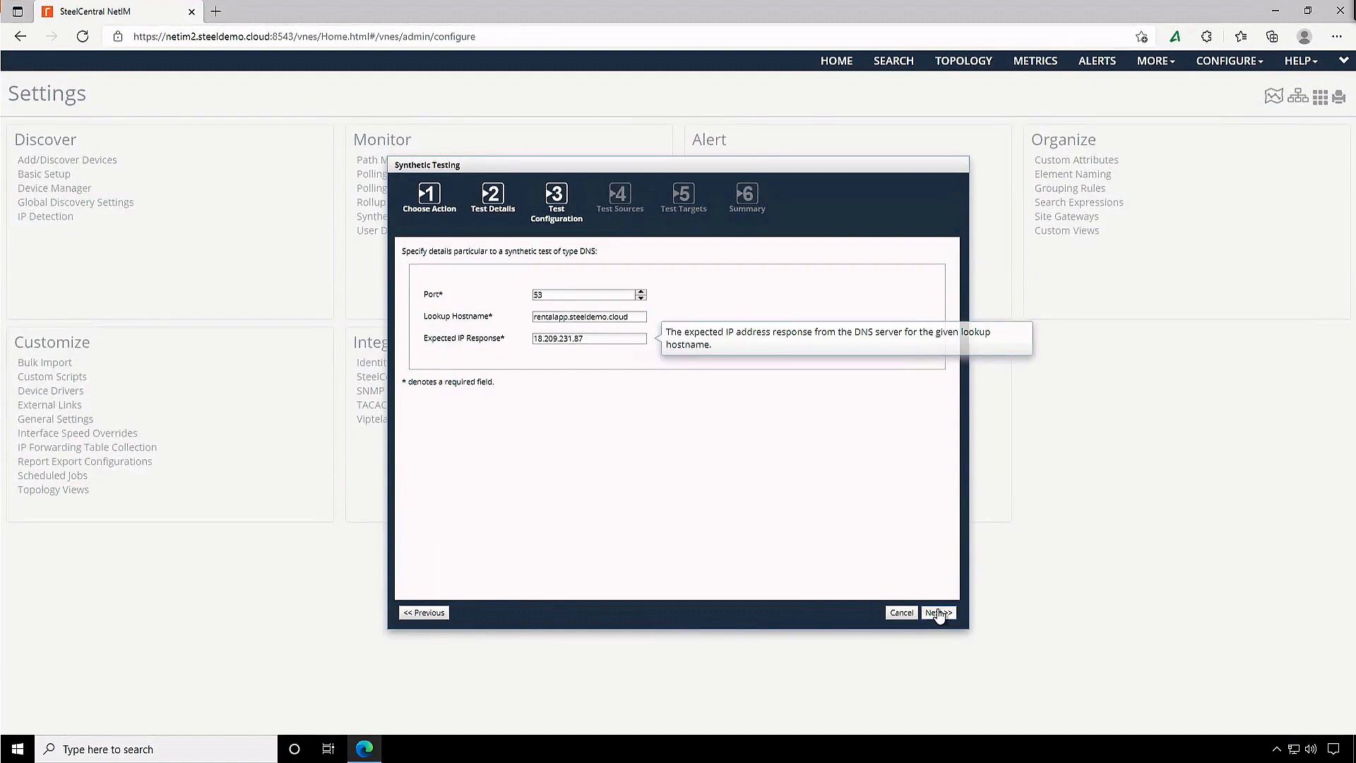
click(938, 613)
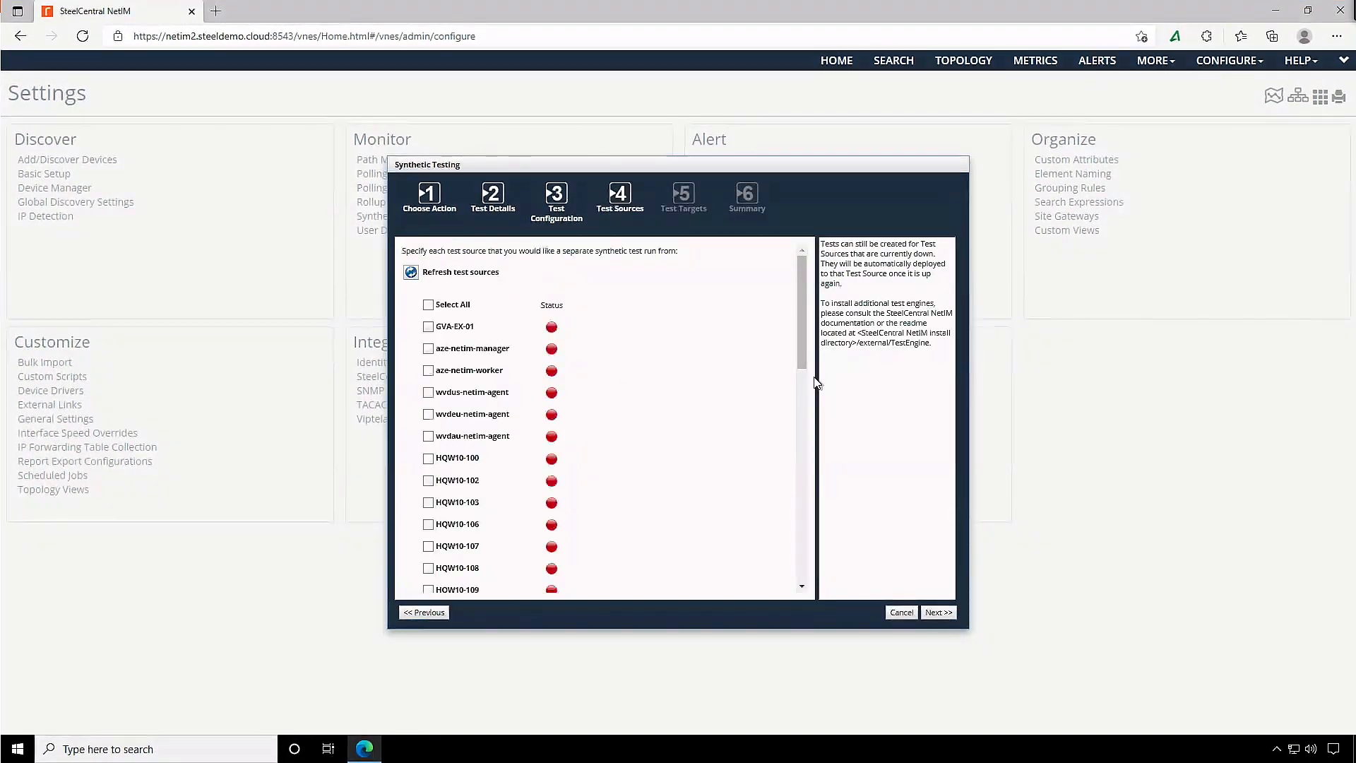
Choose NFD-TEST-EAST as the test source and continue to the test targets.
drag(800, 348, 800, 565)
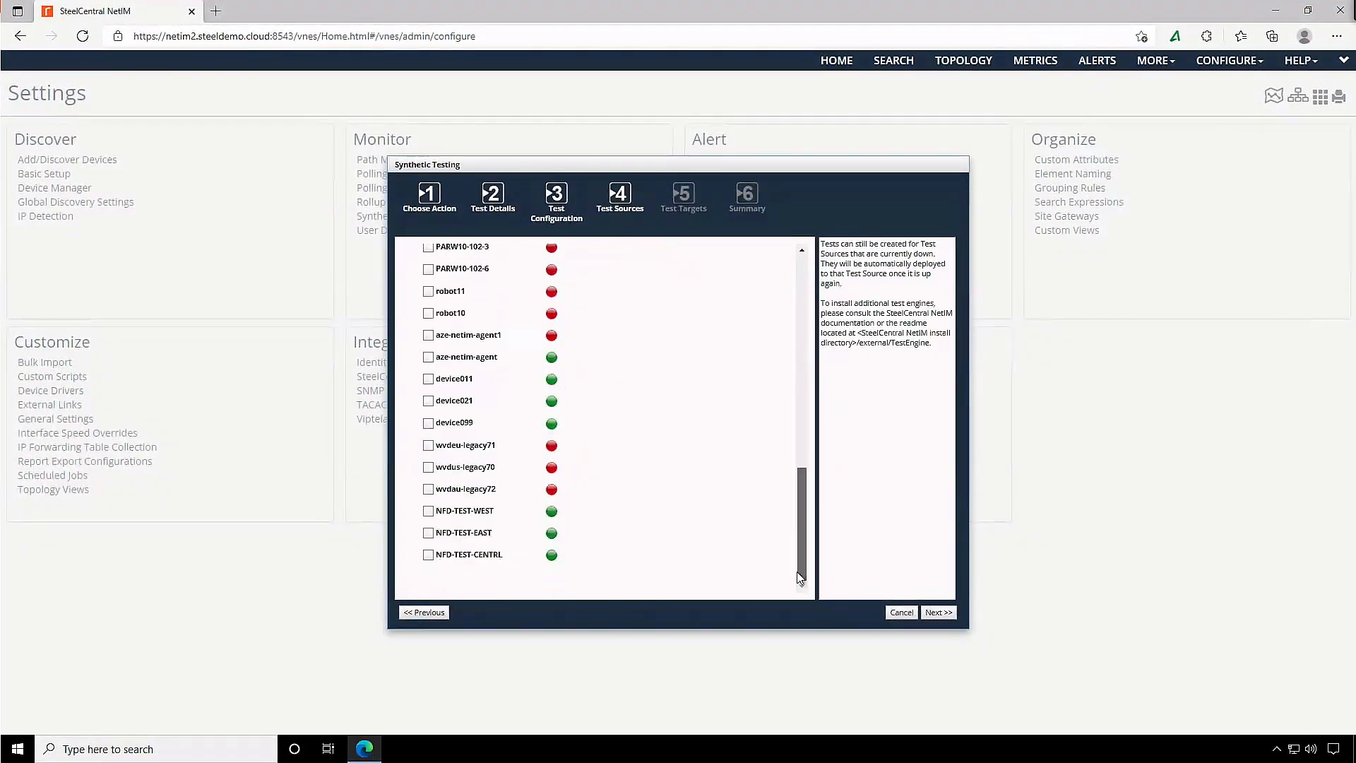
click(428, 533)
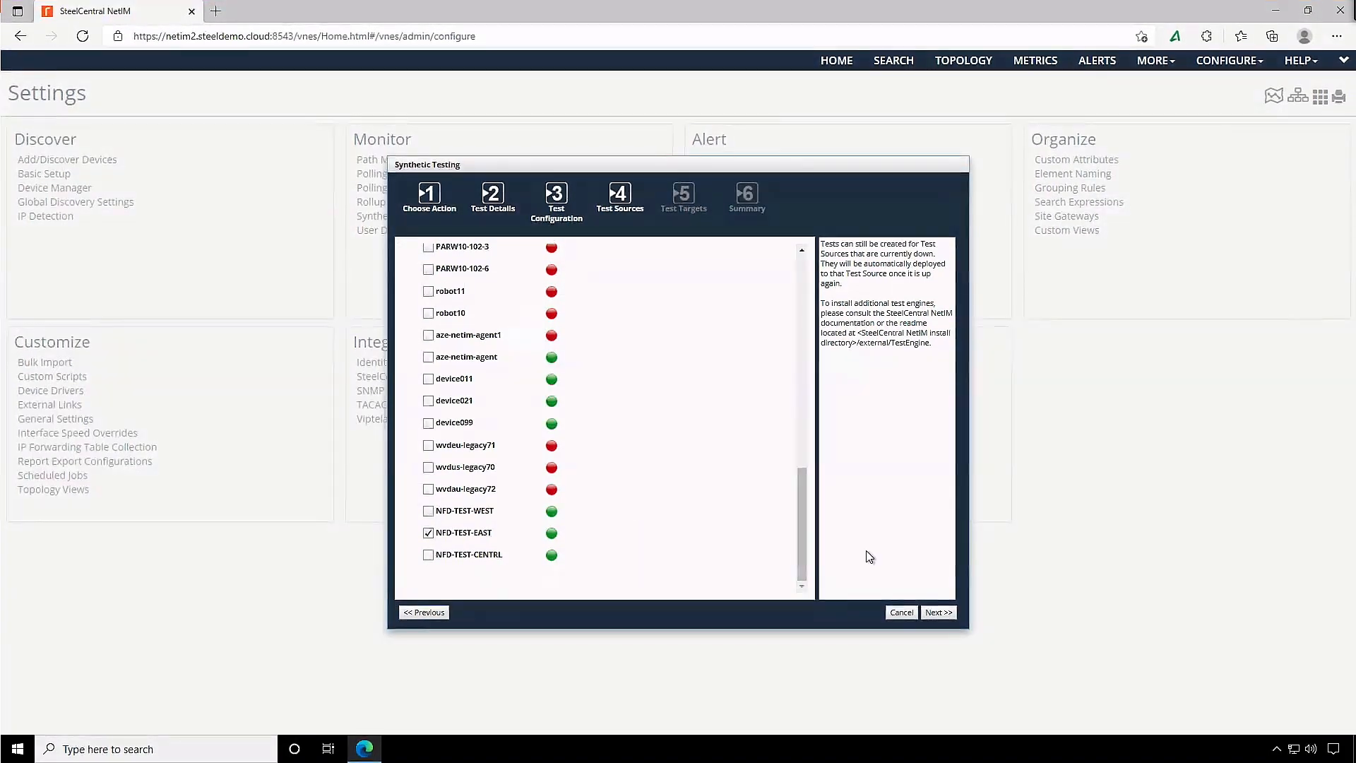
click(934, 613)
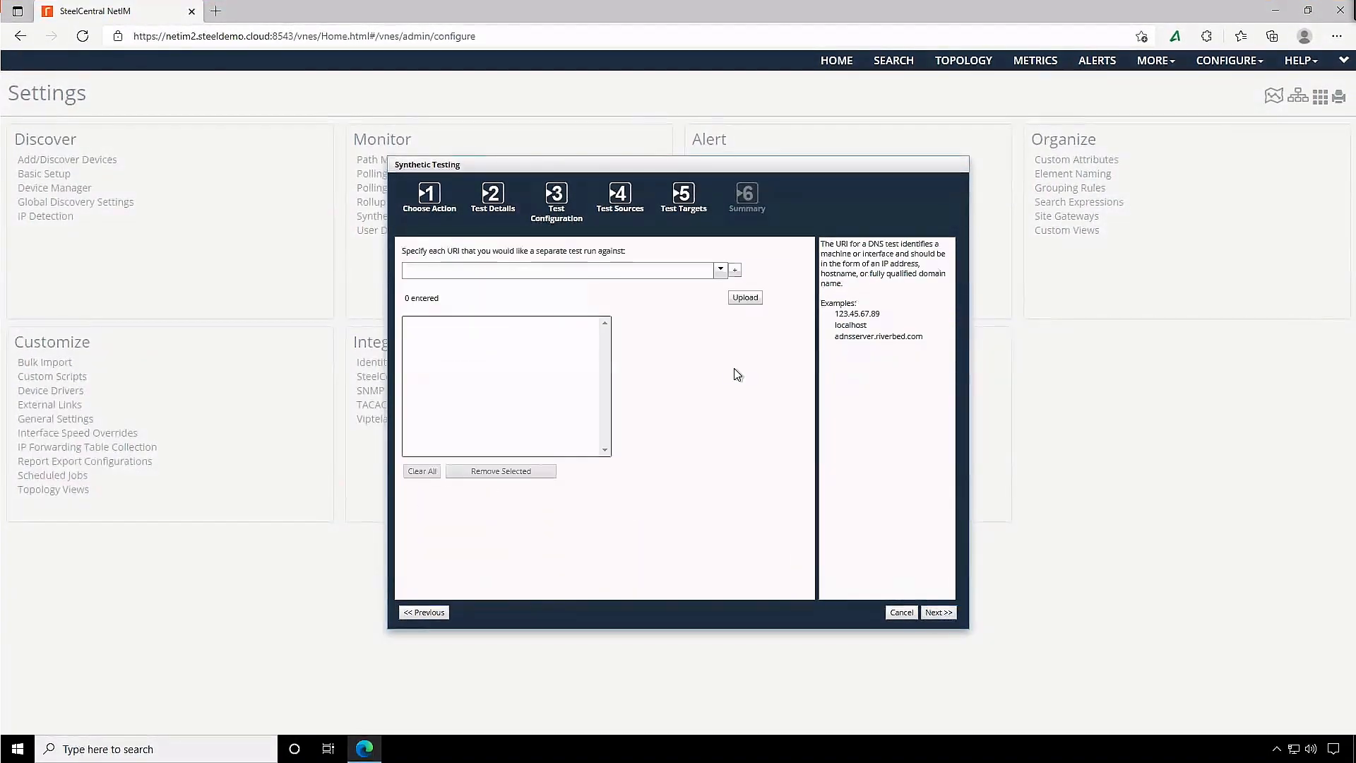
Add 1.1.1.1 as the URI to test against and continue to the summary.
click(649, 272)
text(1.1.1.1)
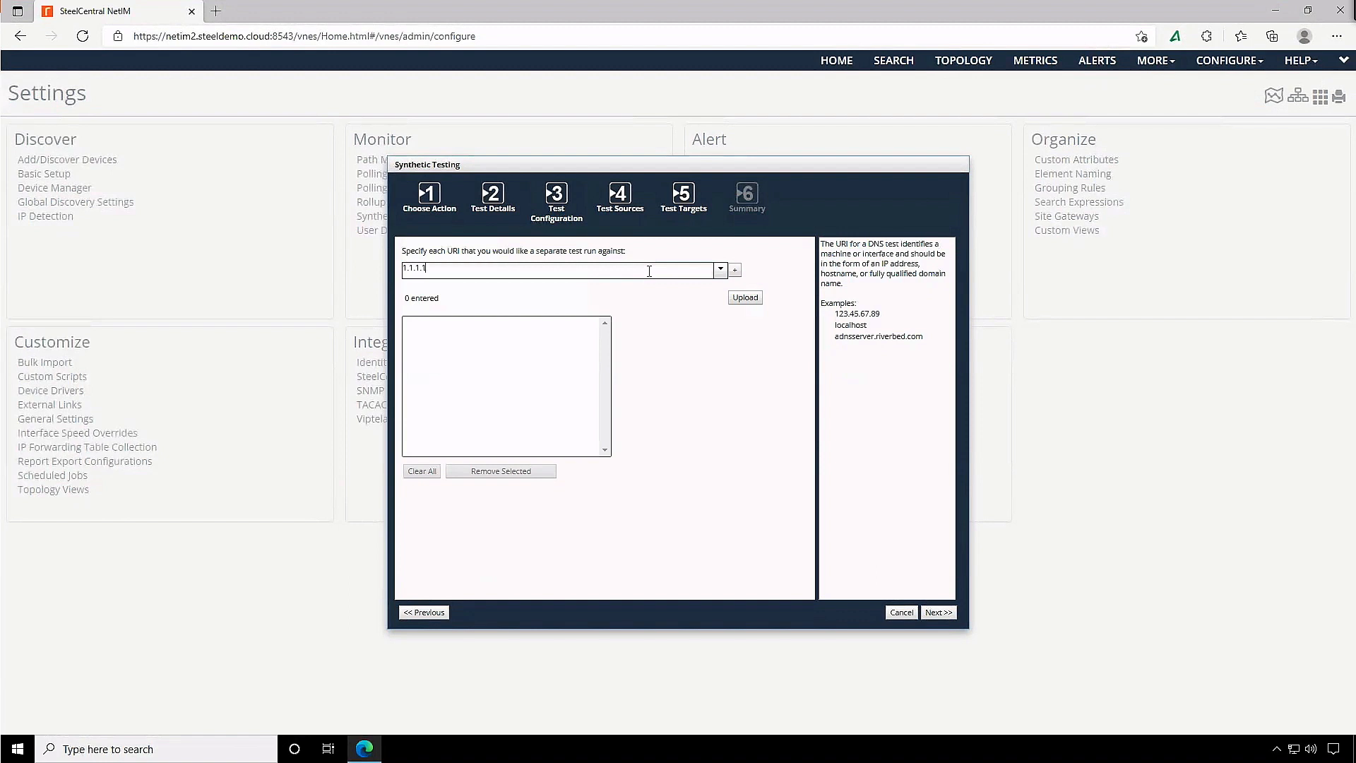
click(734, 270)
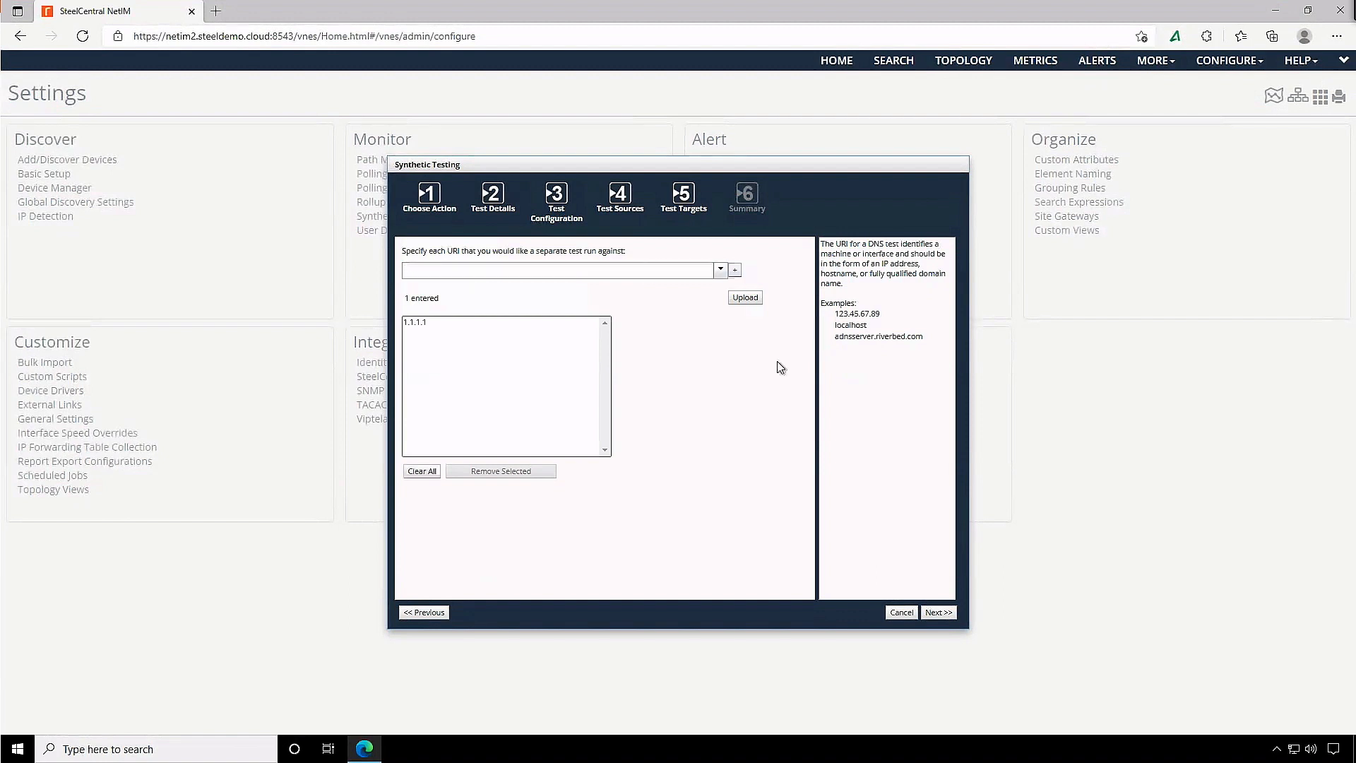
click(933, 611)
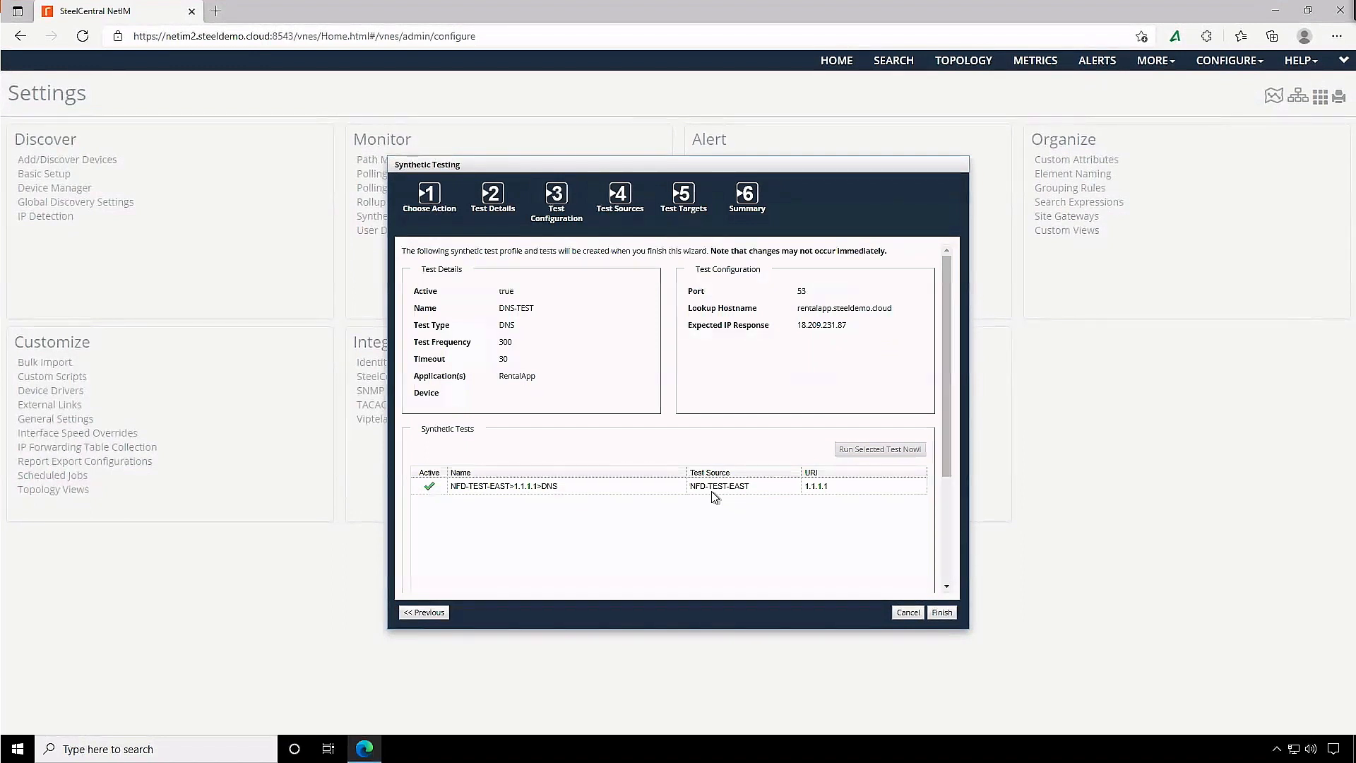
Run the NFD-TEST-EAST DNS test immediately, examine its result and close the result window.
click(713, 491)
click(879, 449)
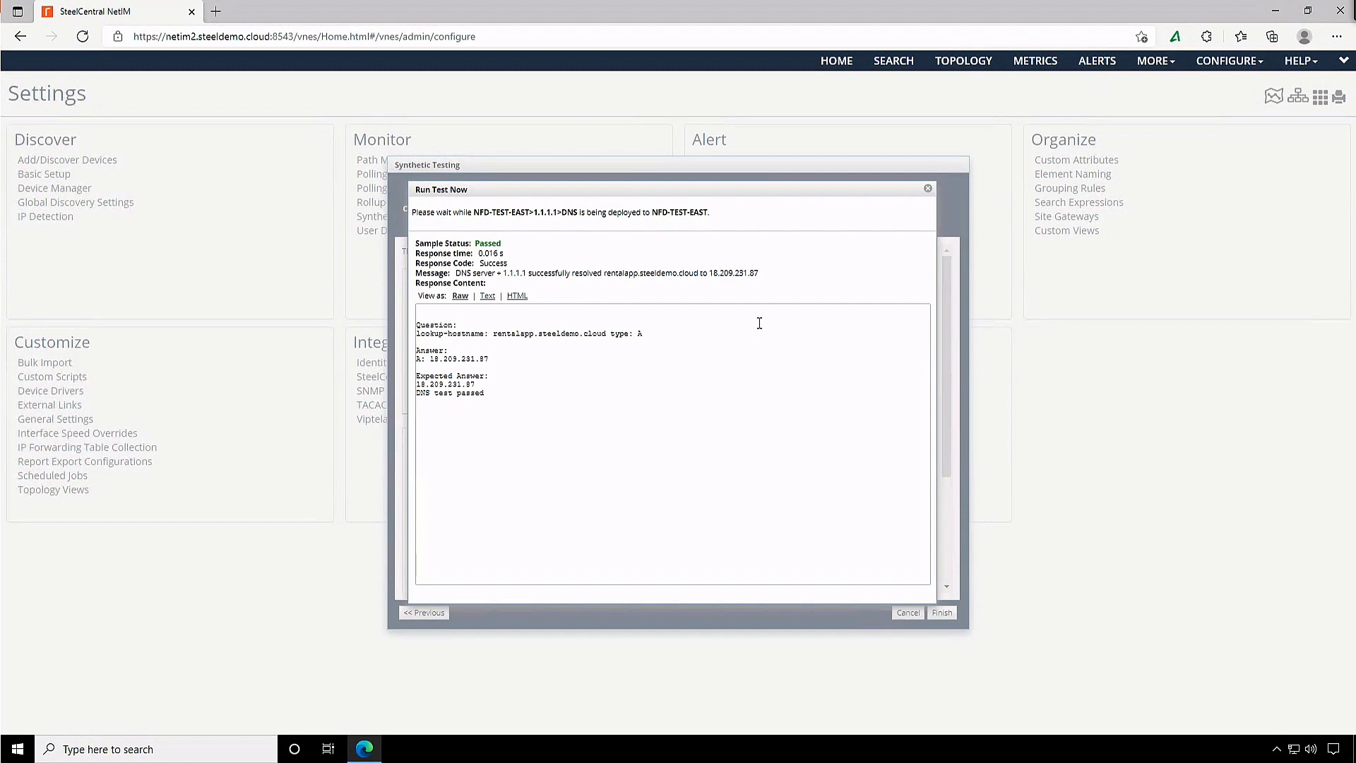
click(928, 191)
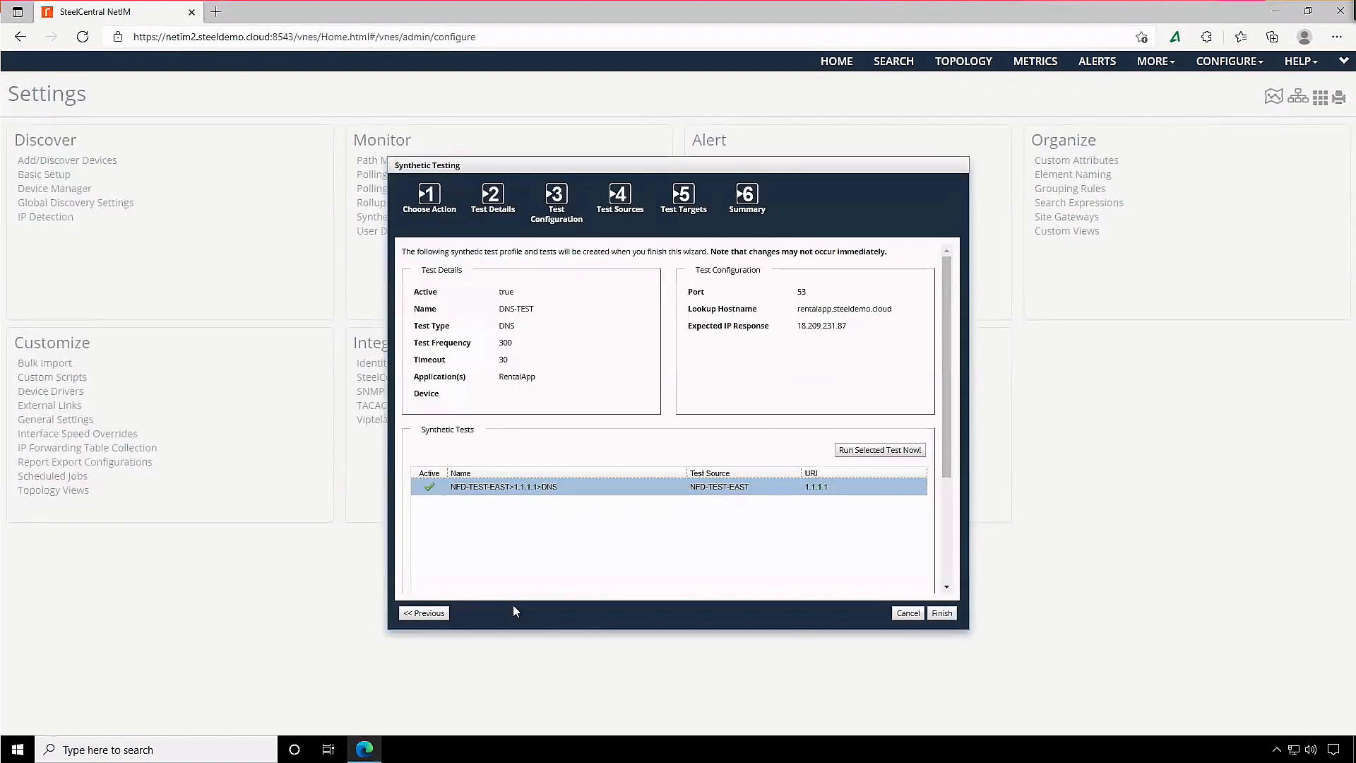
Return to the DNS test configuration and set the expected IP response to 3.21.162.146.
click(427, 612)
click(938, 613)
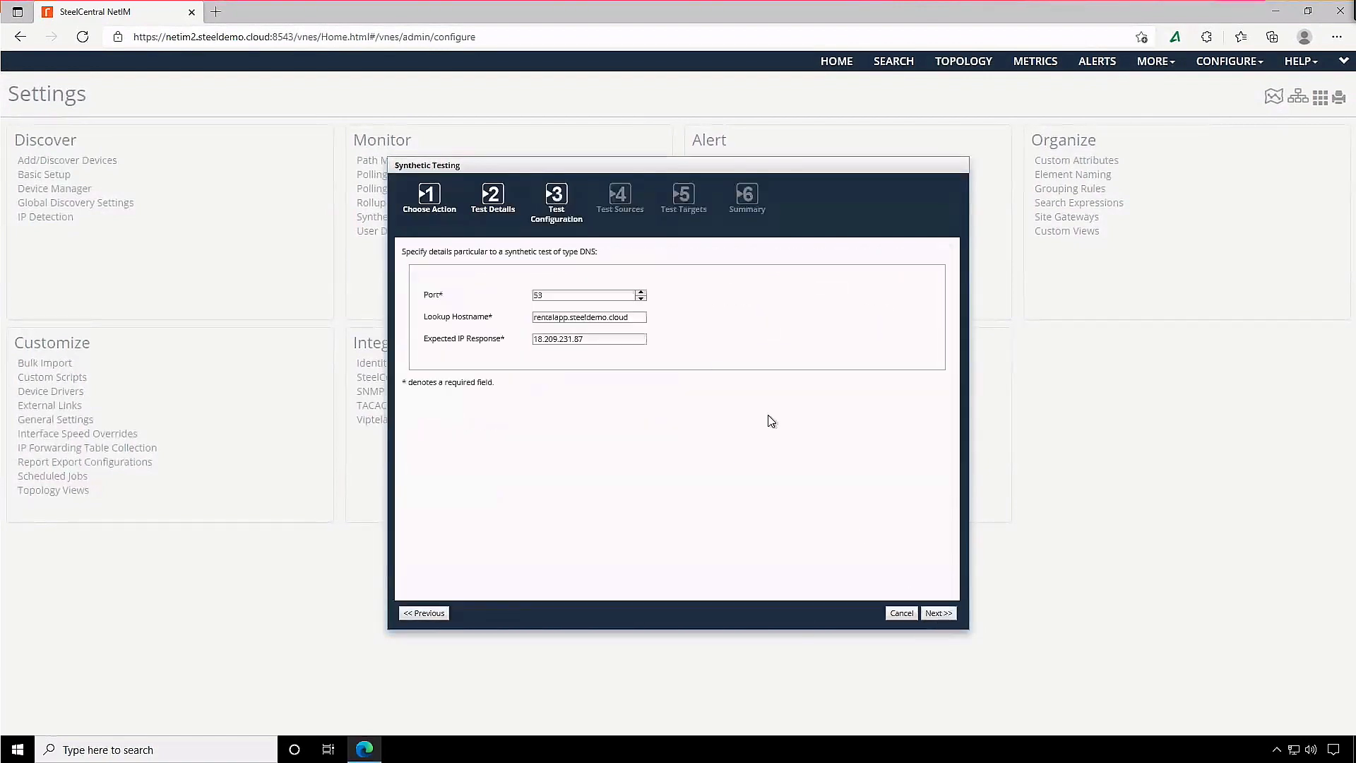
drag(586, 340, 519, 341)
text(3.21)
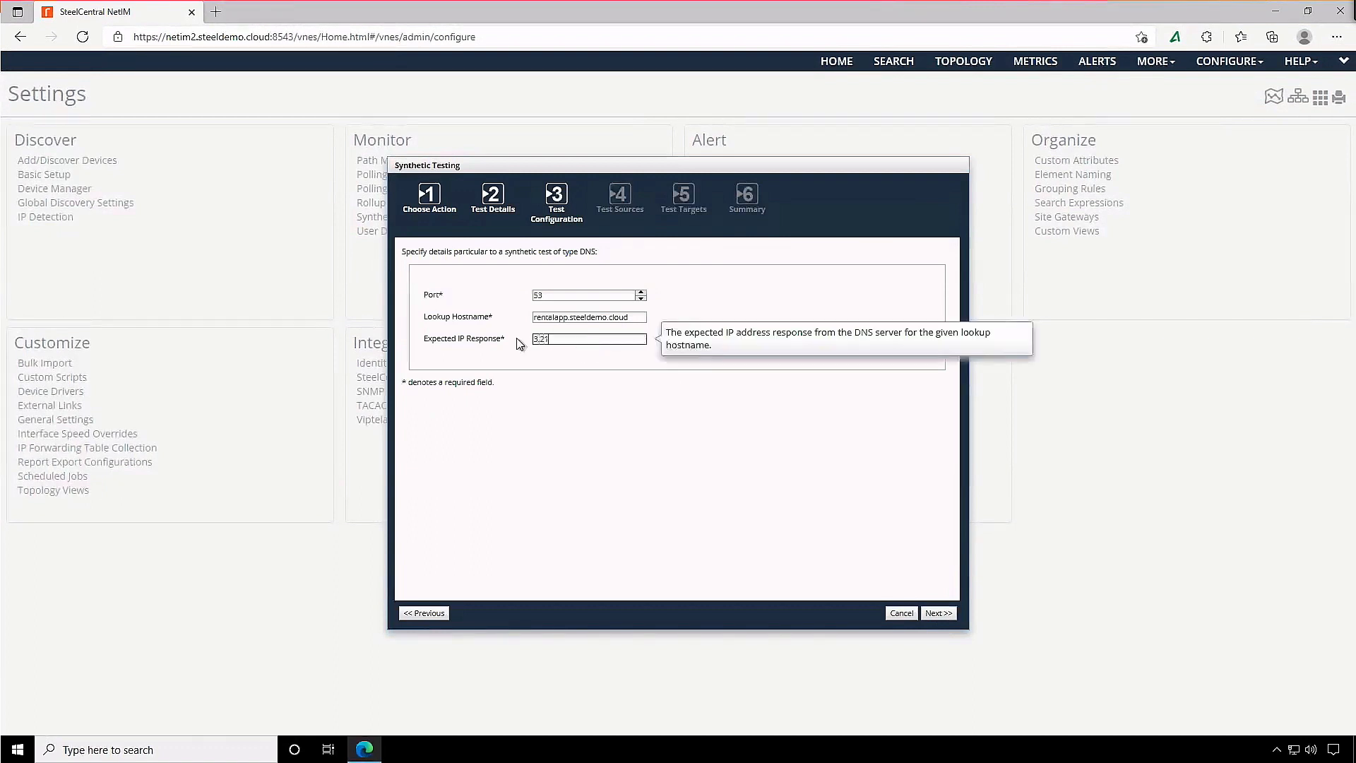
text(.162.146)
click(938, 612)
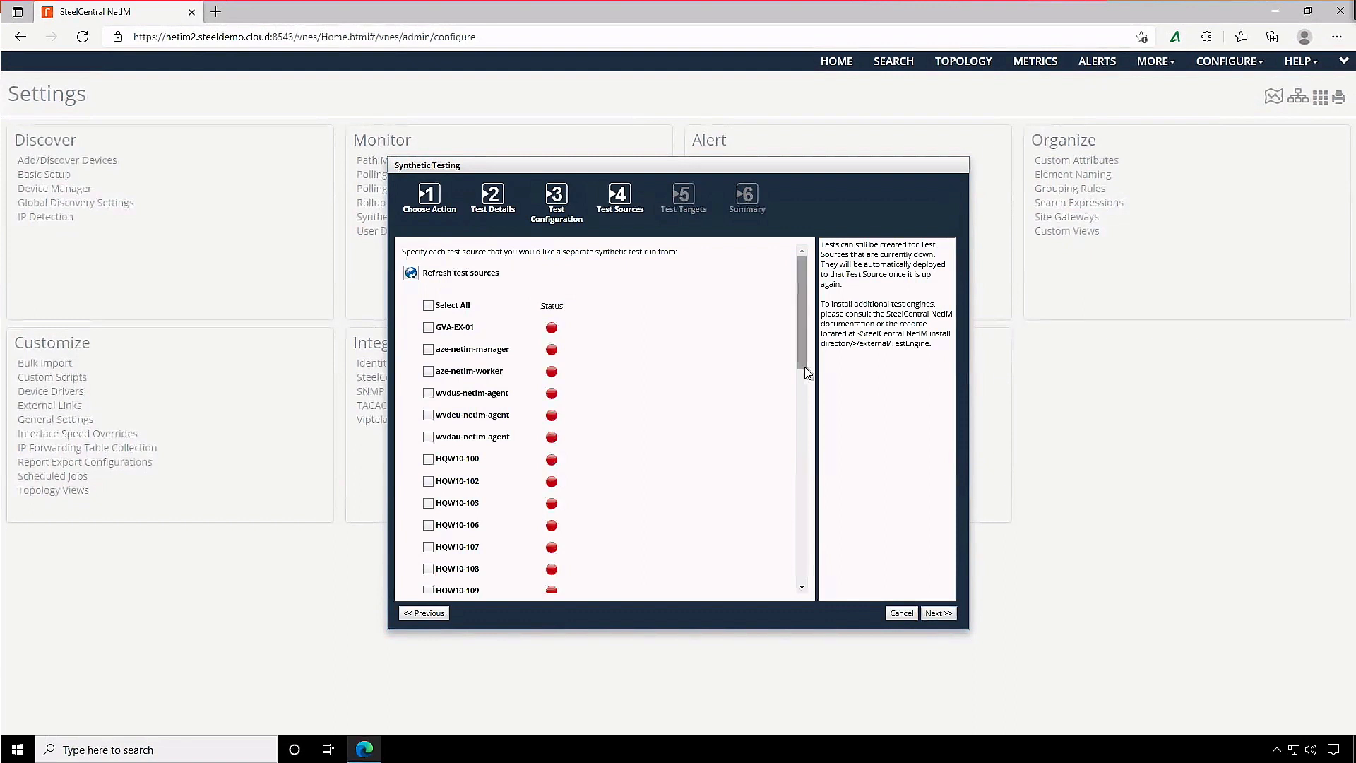
Deselect NFD-TEST-EAST, select NFD-TEST-CENTRL as the test source, and continue to the summary with the same target.
drag(807, 375, 805, 565)
click(428, 533)
click(428, 533)
click(428, 555)
click(938, 613)
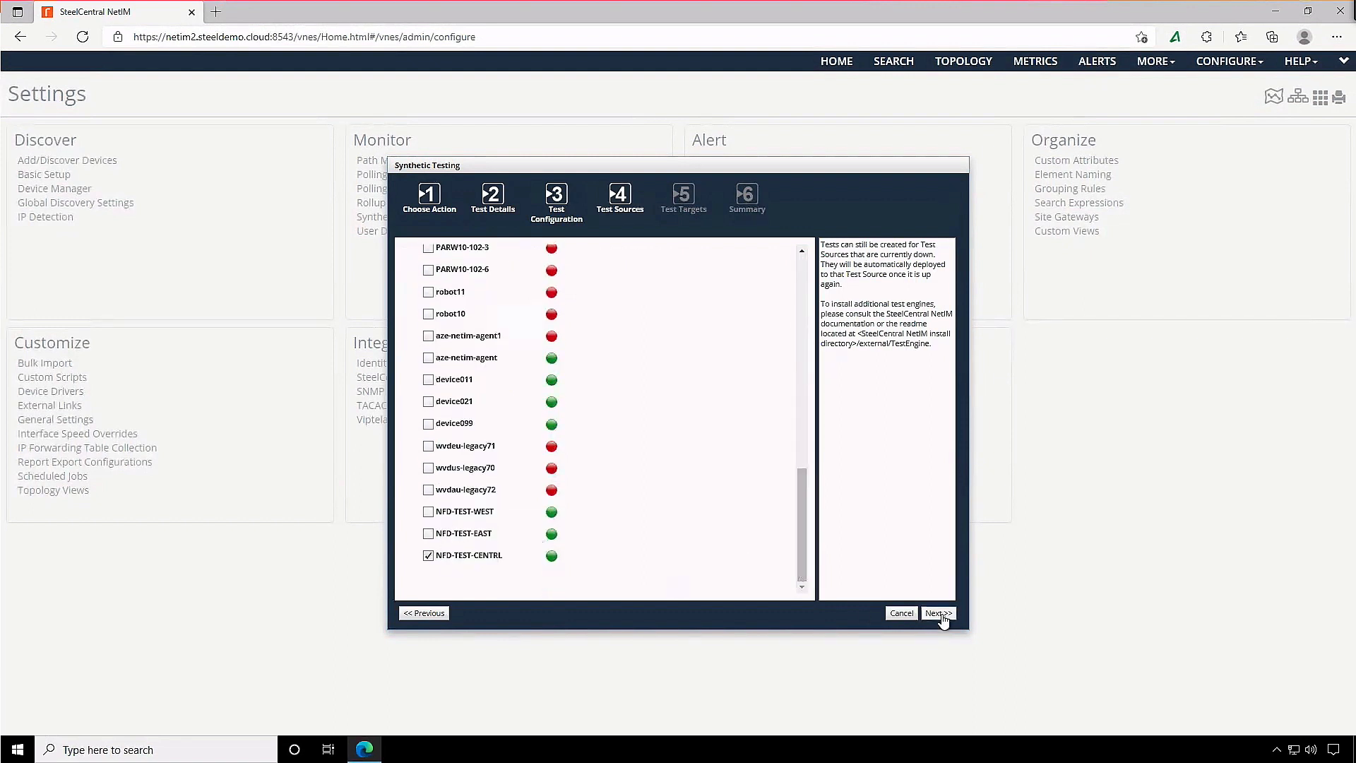
click(938, 613)
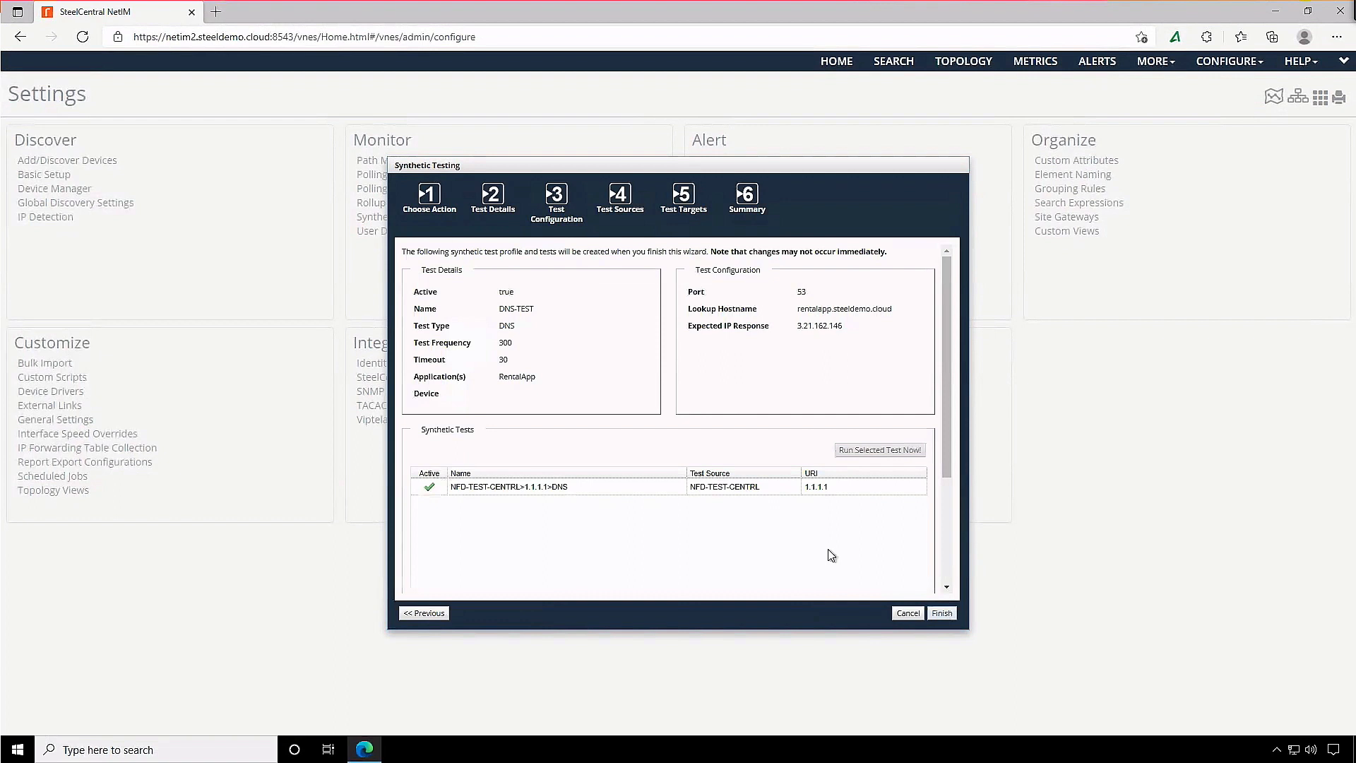
Run the NFD-TEST-CENTRL DNS test immediately and examine its message and the returned and expected answers.
click(829, 487)
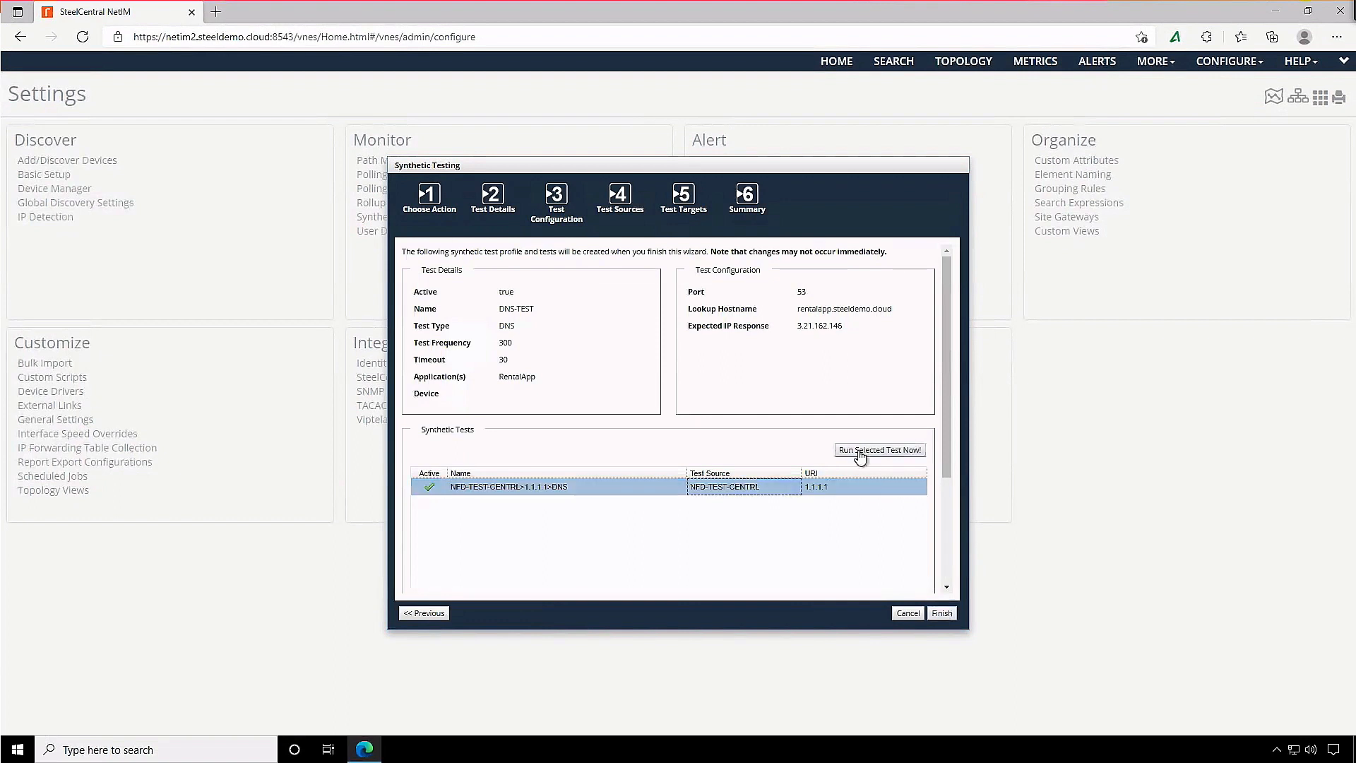
click(863, 452)
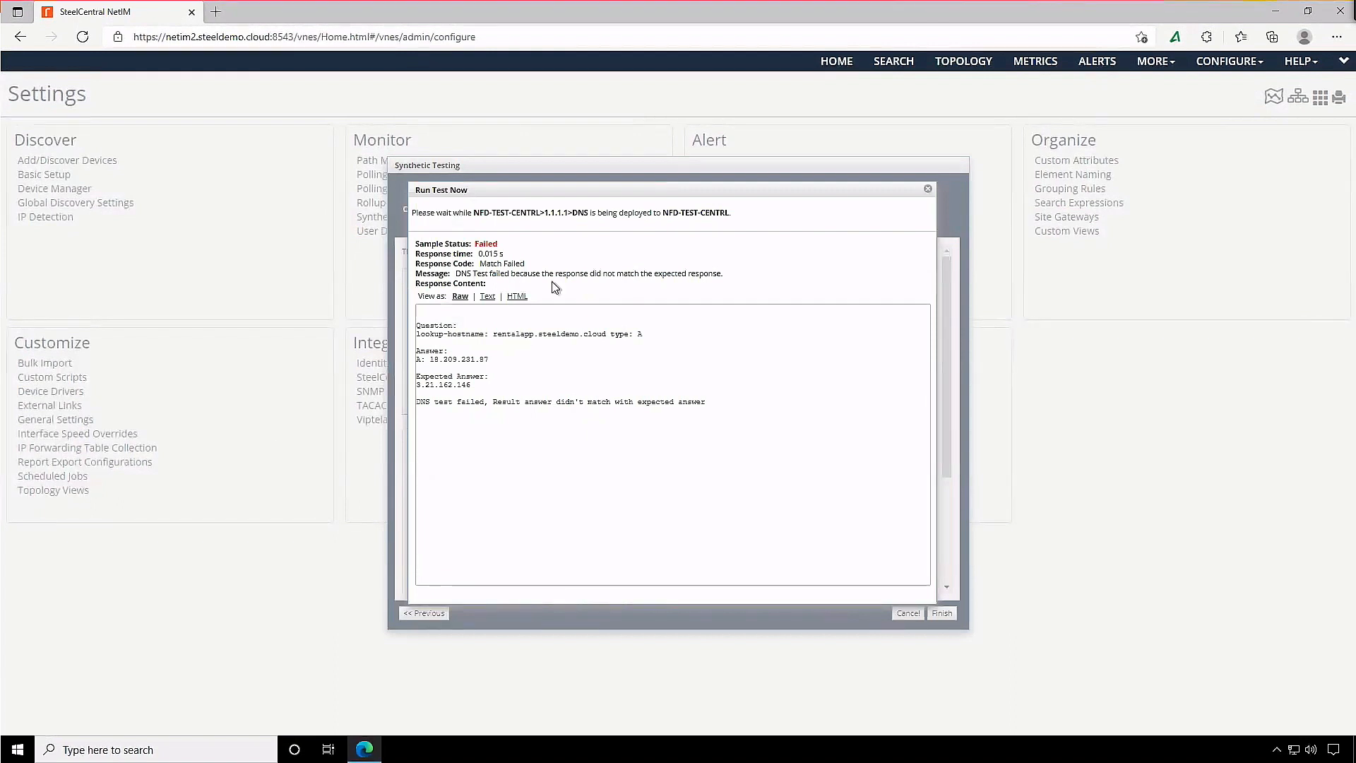
drag(736, 274, 457, 274)
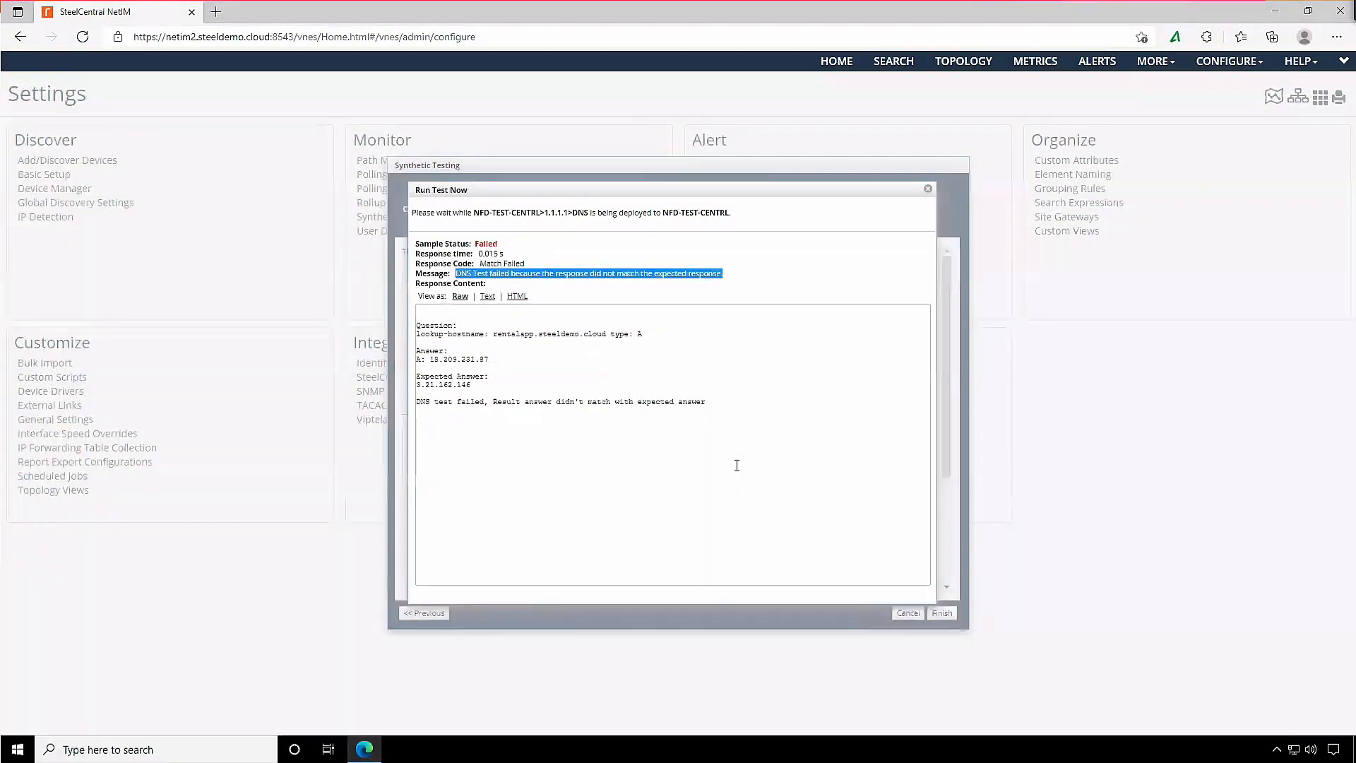
drag(497, 360, 417, 385)
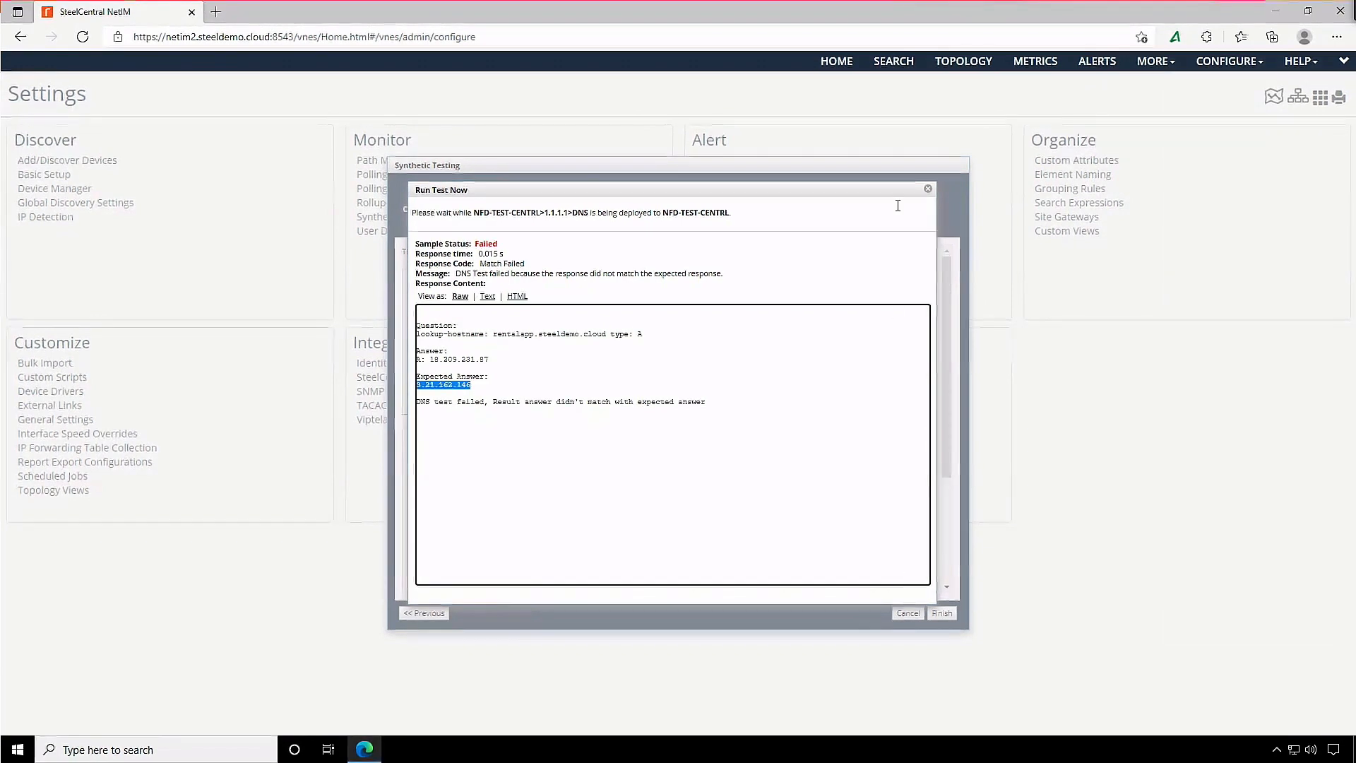
Close the test result, return to the DNS test configuration and set the expected IP response to 34.220.56.69.
click(928, 189)
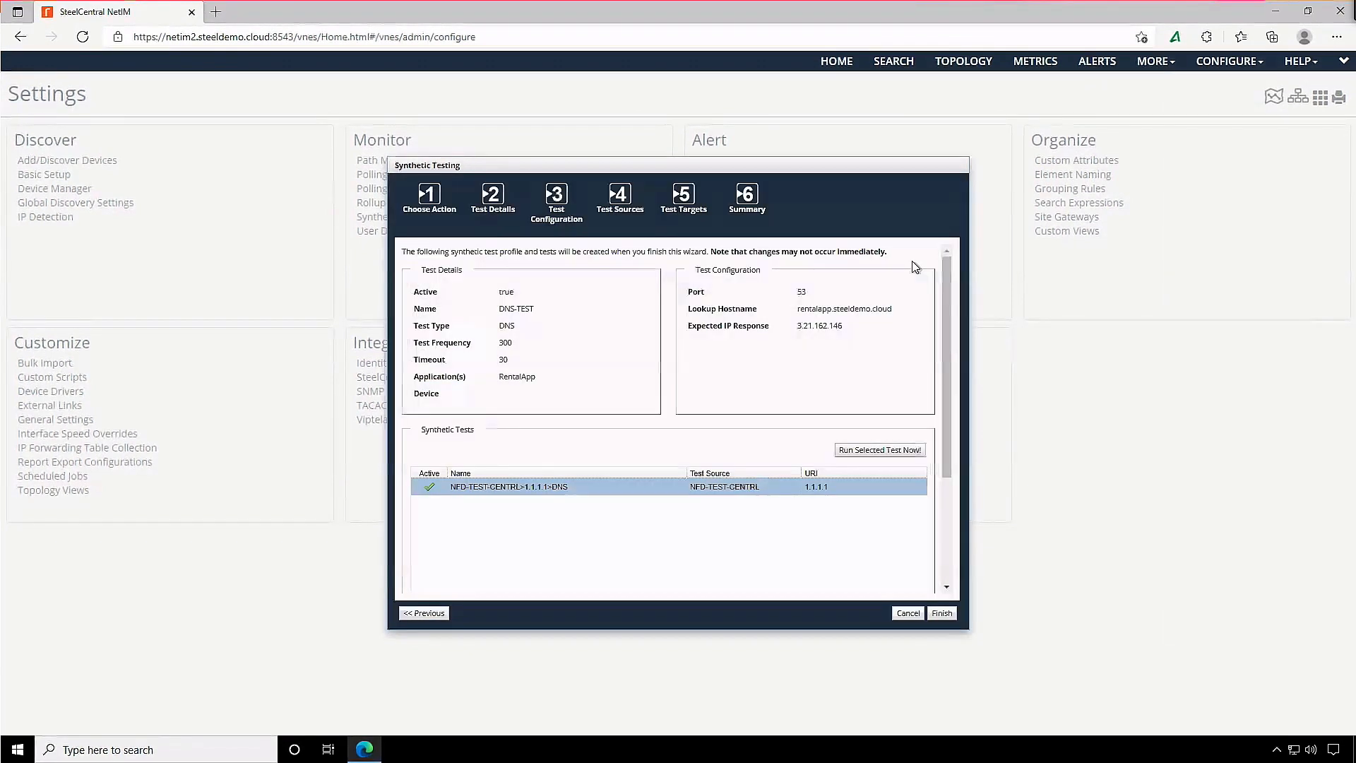
click(432, 614)
click(436, 616)
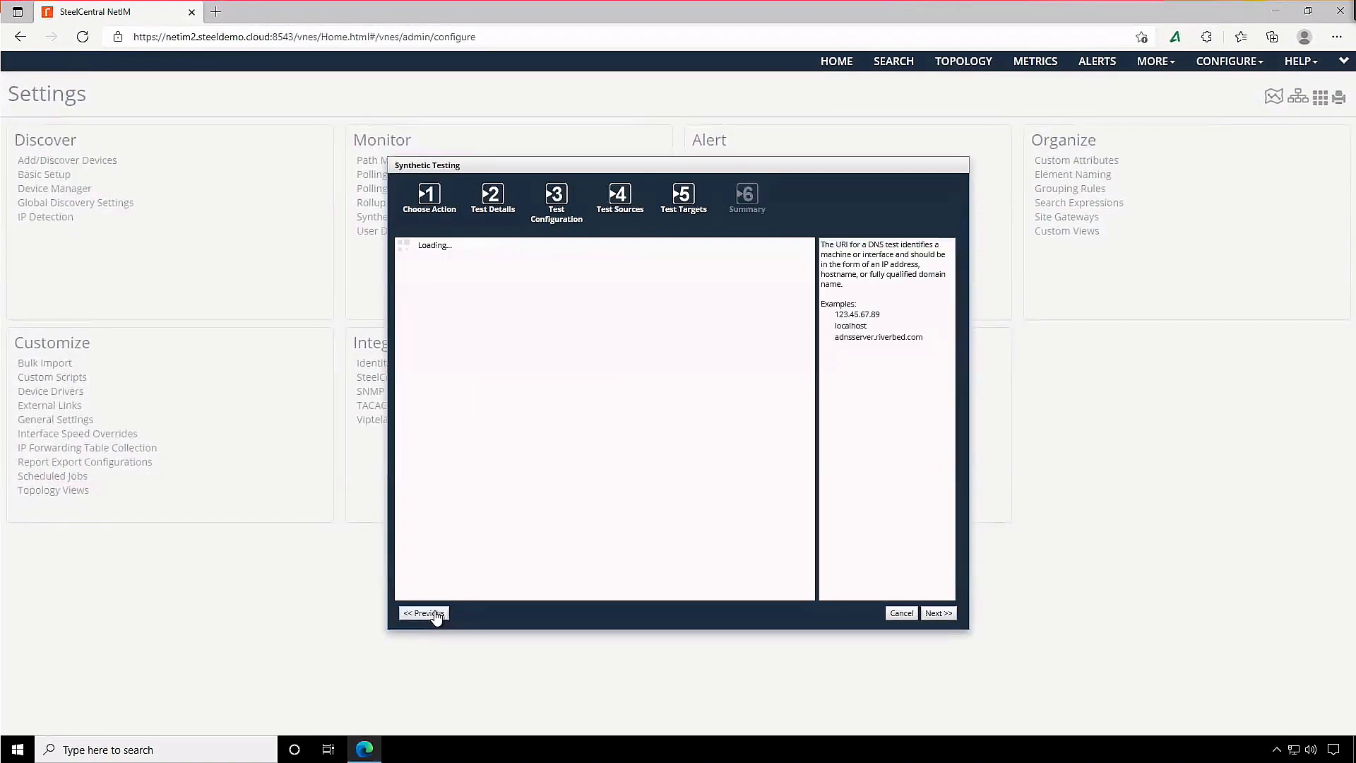
click(436, 614)
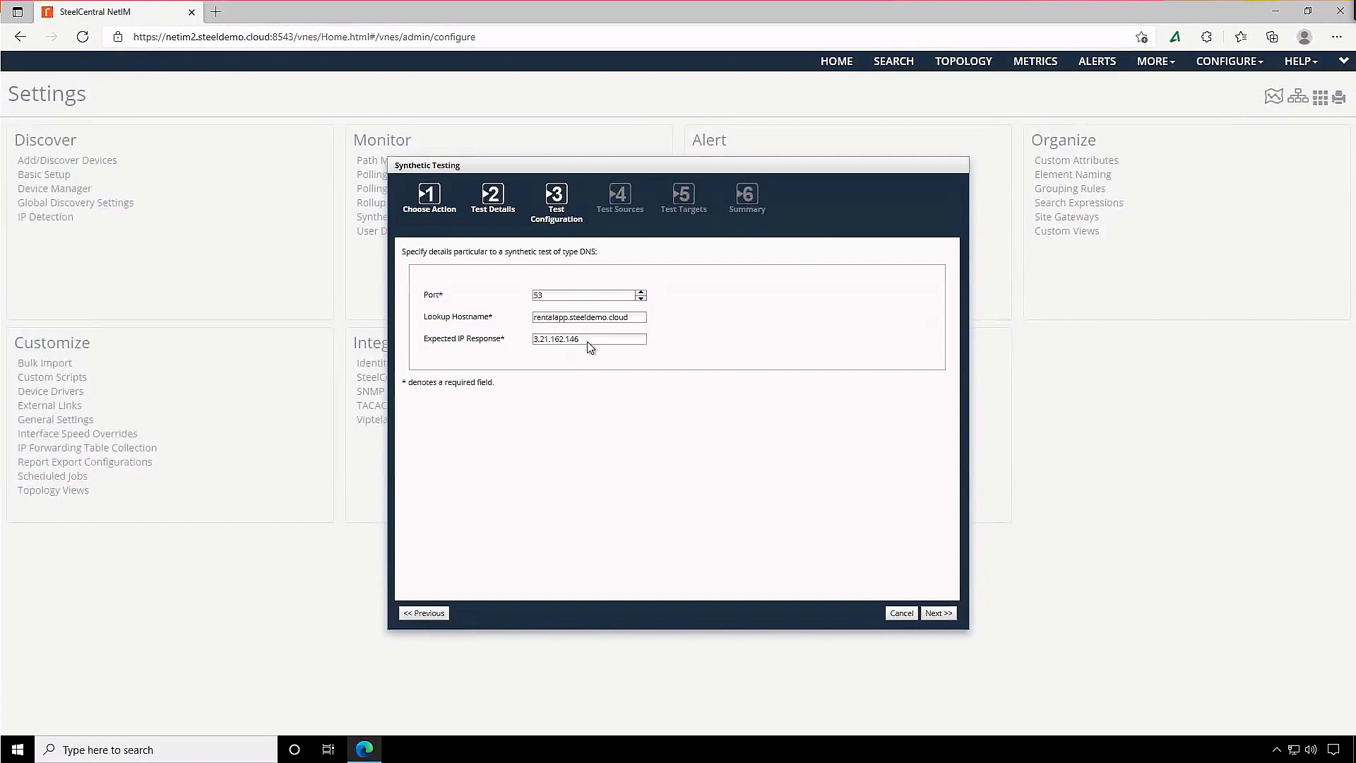
drag(585, 339, 510, 340)
text(34.)
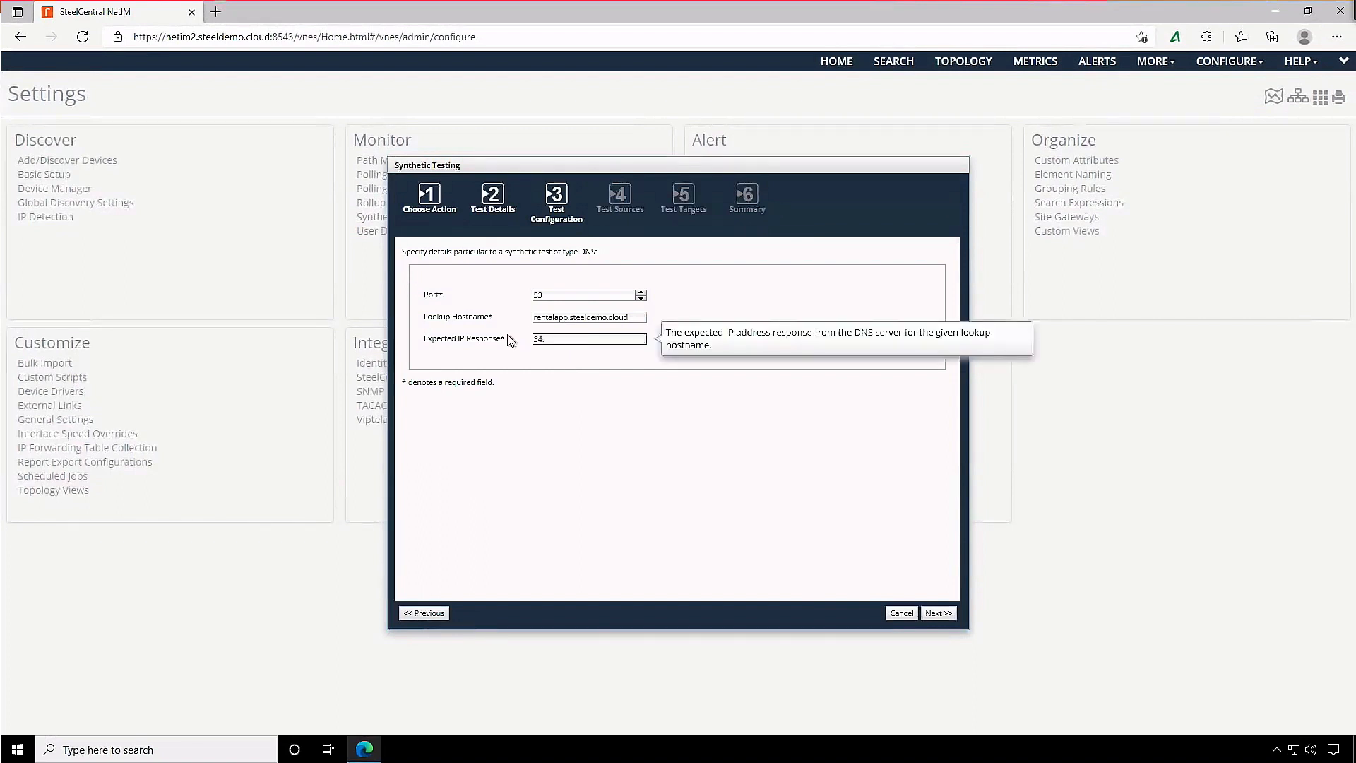
text(220.56.65)
Deselect NFD-TEST-CENTRL, select NFD-TEST-WEST as the test source, and continue to the summary with target 1.1.1.1.
click(934, 614)
drag(804, 325, 781, 569)
click(428, 555)
click(428, 555)
click(428, 511)
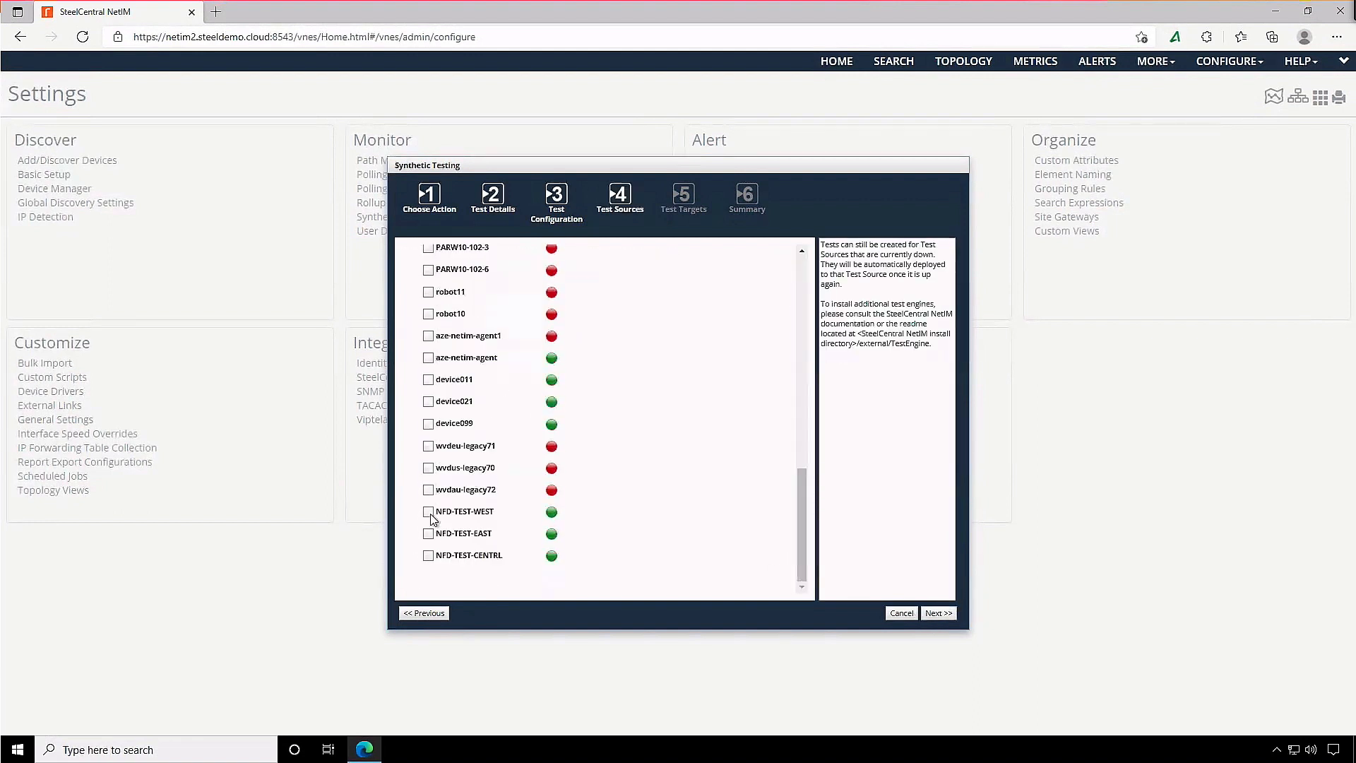
click(933, 614)
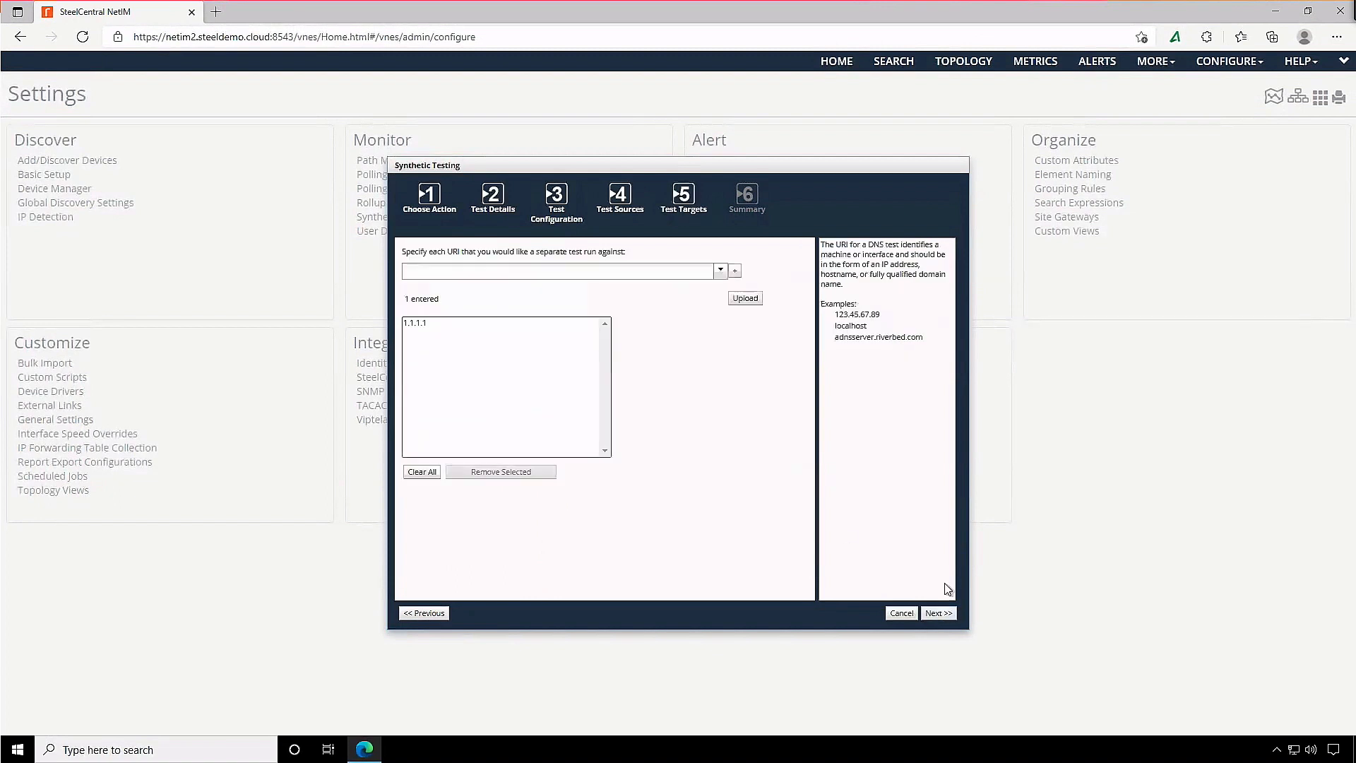
click(938, 613)
Run the NFD-TEST-WEST DNS test immediately and examine its message and the returned and expected answers.
click(816, 489)
click(879, 450)
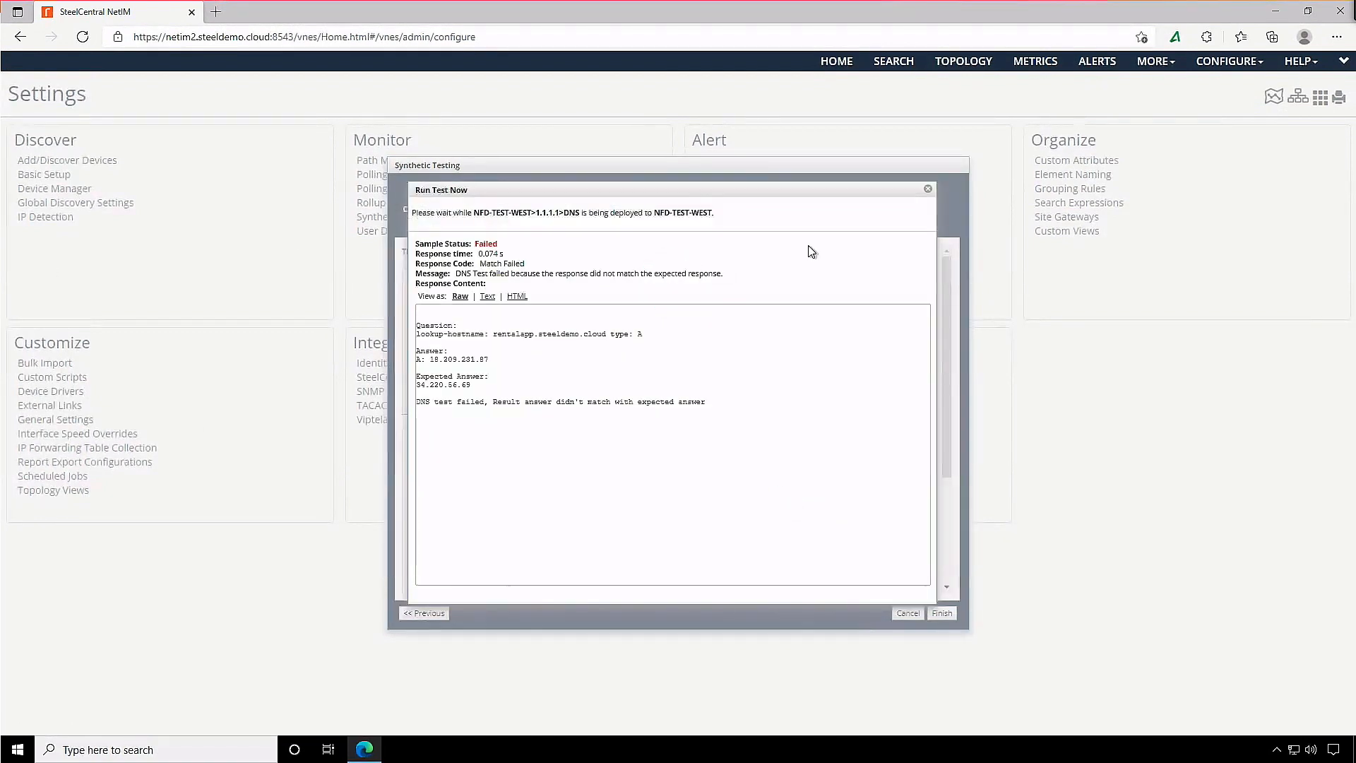
drag(735, 273, 453, 273)
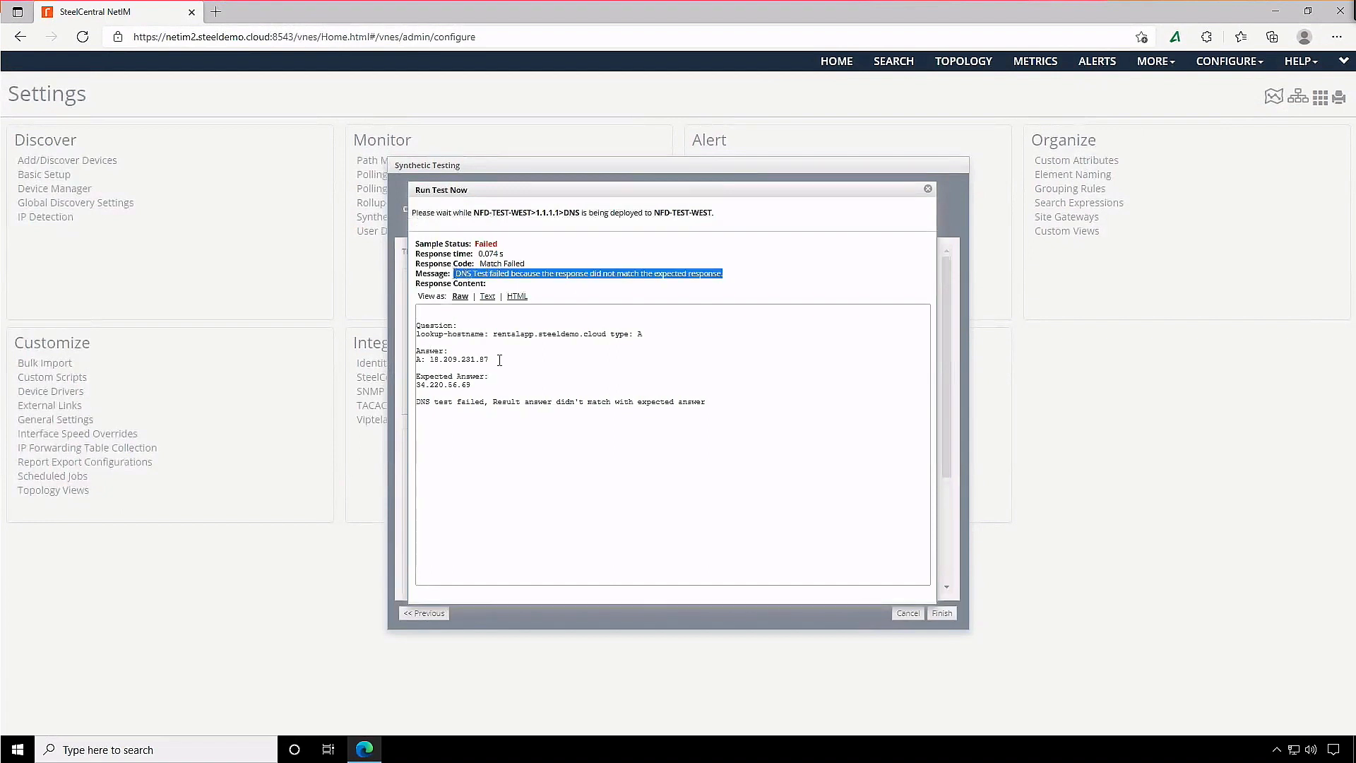
drag(499, 360, 407, 387)
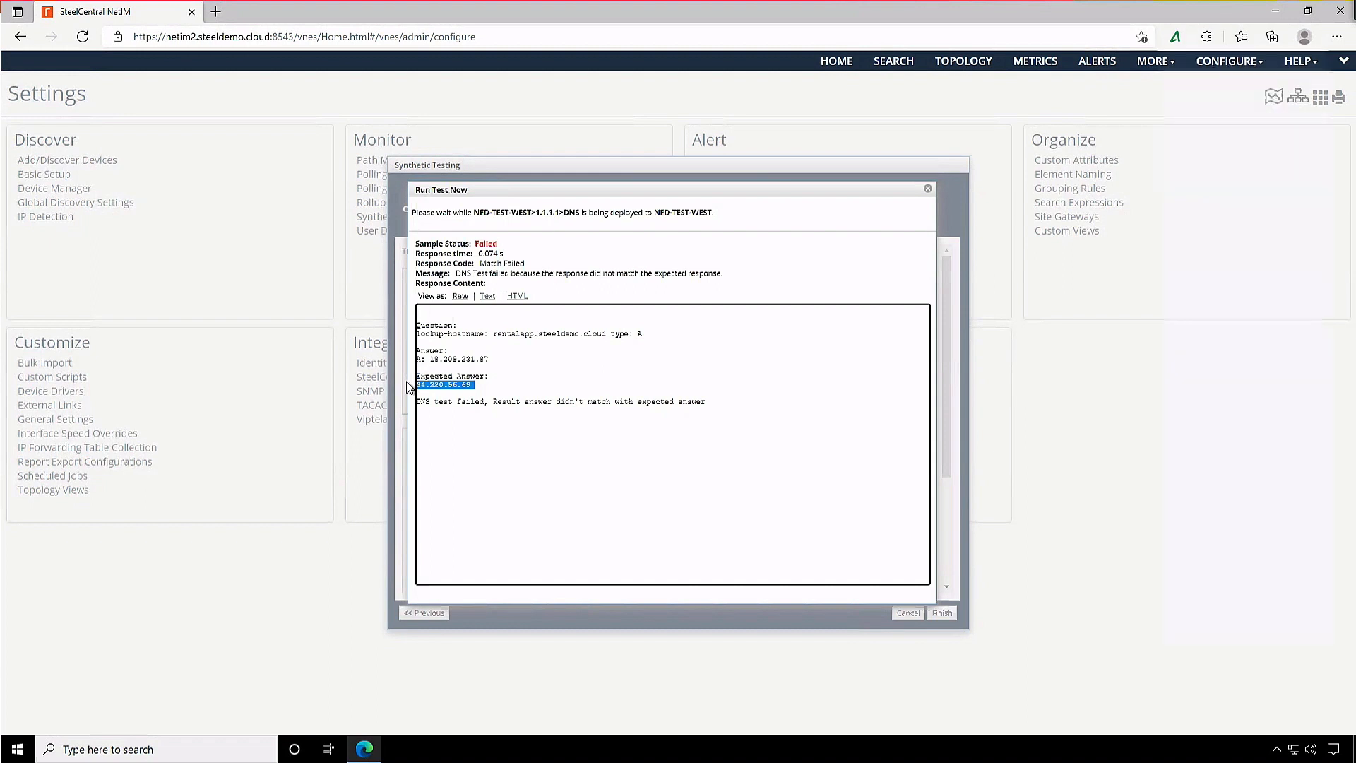
Close the test result and finish creating the DNS-TEST profile, returning to the Home page.
click(927, 188)
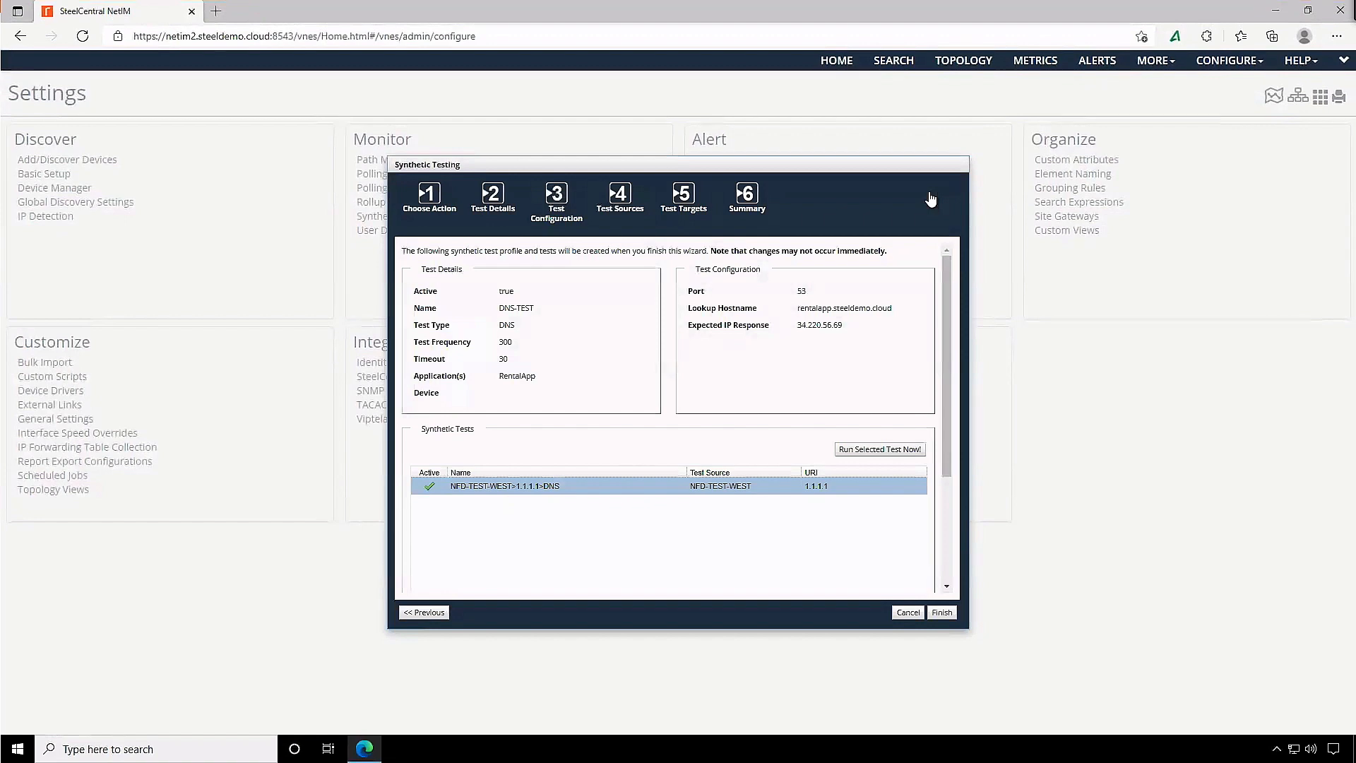
click(942, 612)
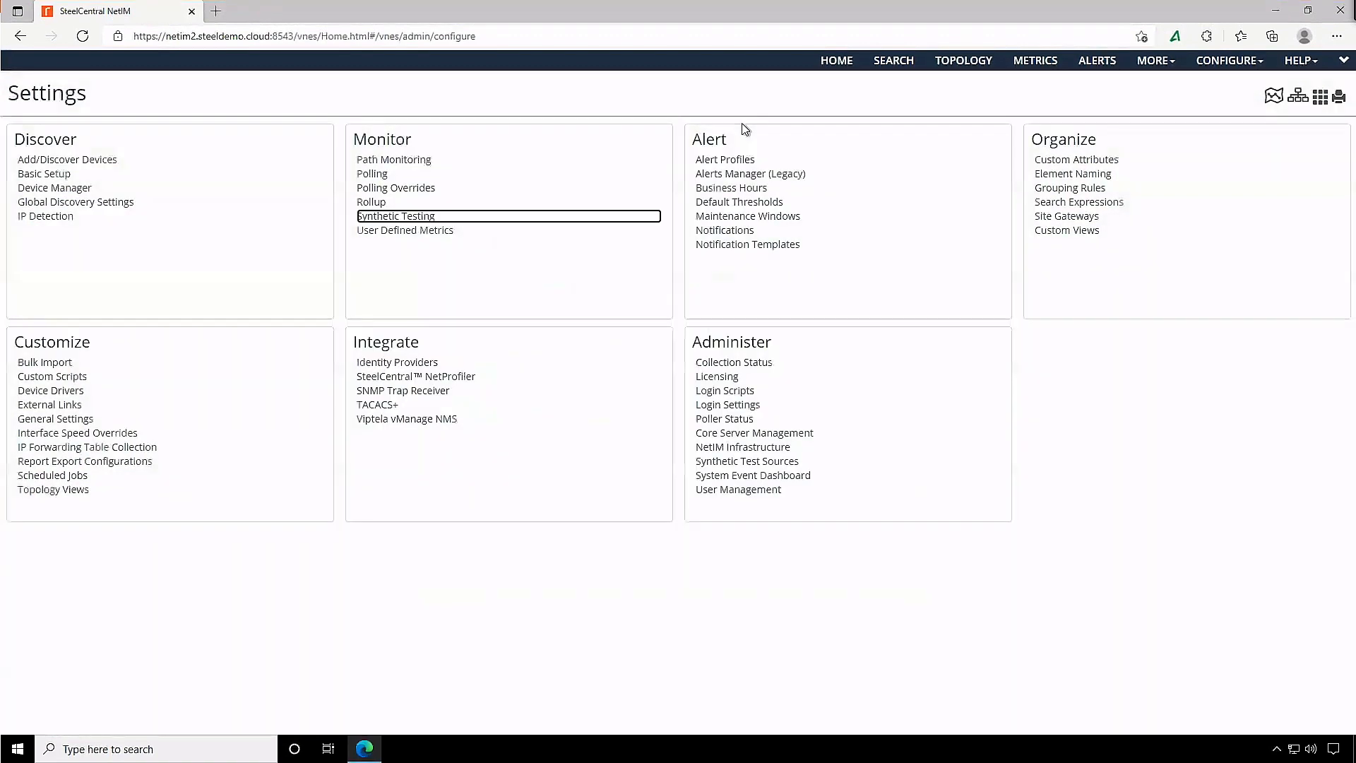
click(836, 61)
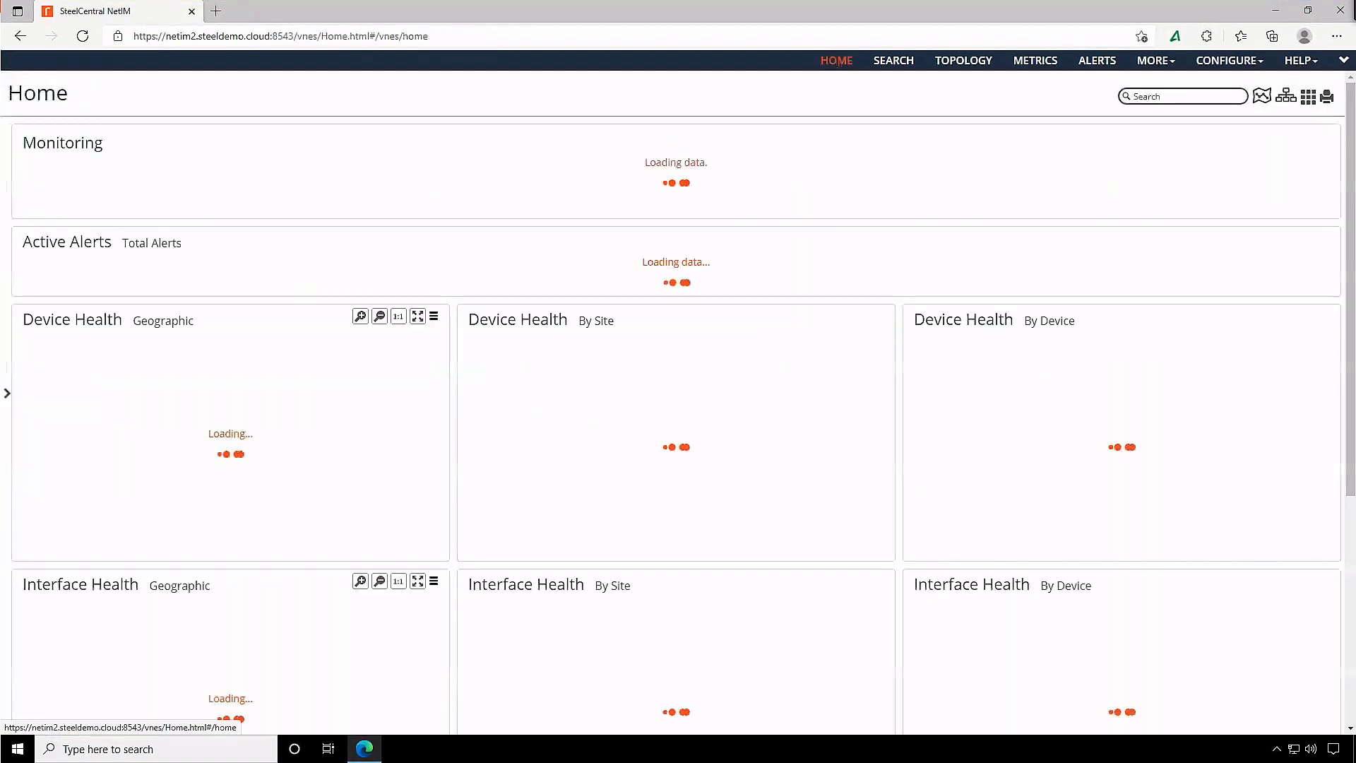